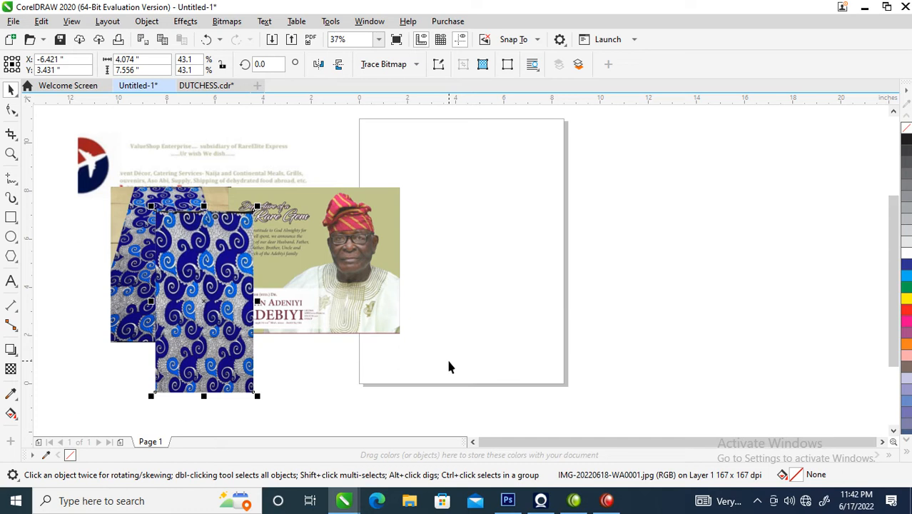
Import IMG-20220618-WA0008.psd at about 8.2 × 9.1 in and place the portrait beside the blank page
{"action": "right_click", "coordinate": [612, 145]}
{"action": "left_click", "coordinate": [649, 218]}
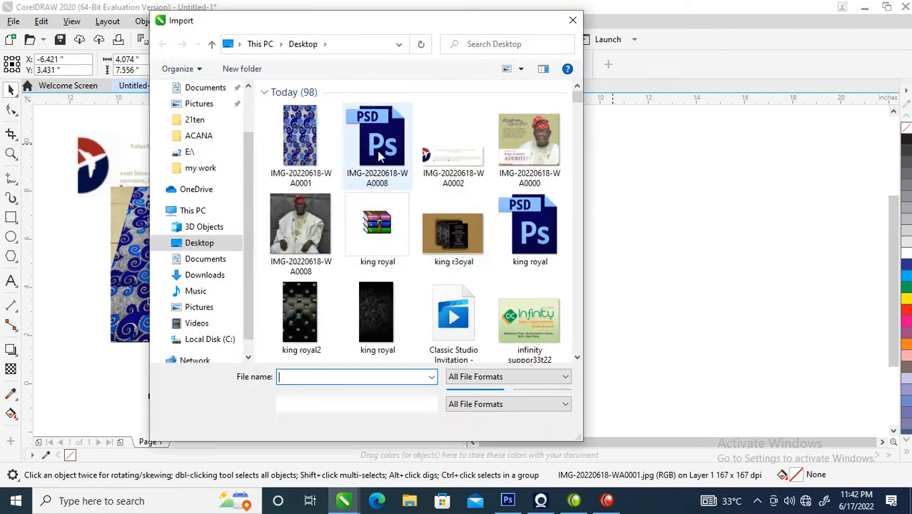
{"action": "double_click", "coordinate": [381, 157]}
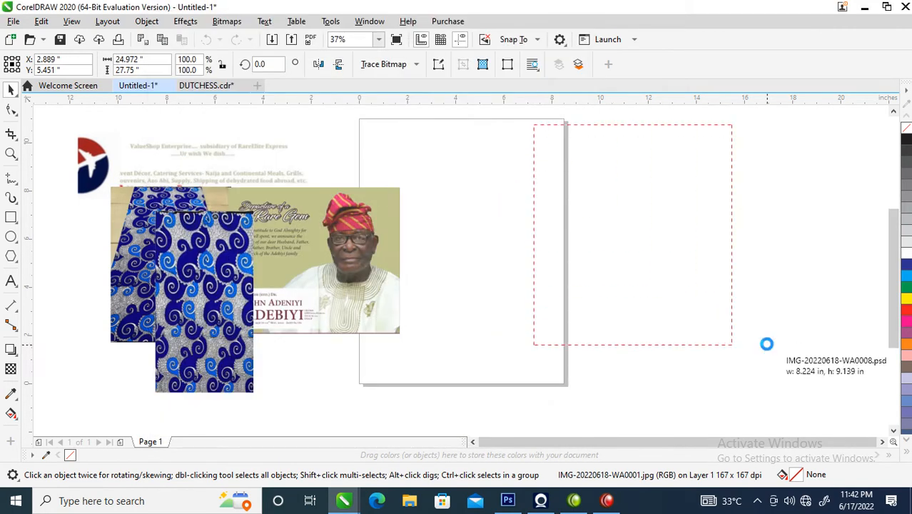
{"action": "left_click_drag", "start_coordinate": [775, 344], "coordinate": [735, 347]}
{"action": "left_click_drag", "start_coordinate": [663, 245], "coordinate": [719, 279]}
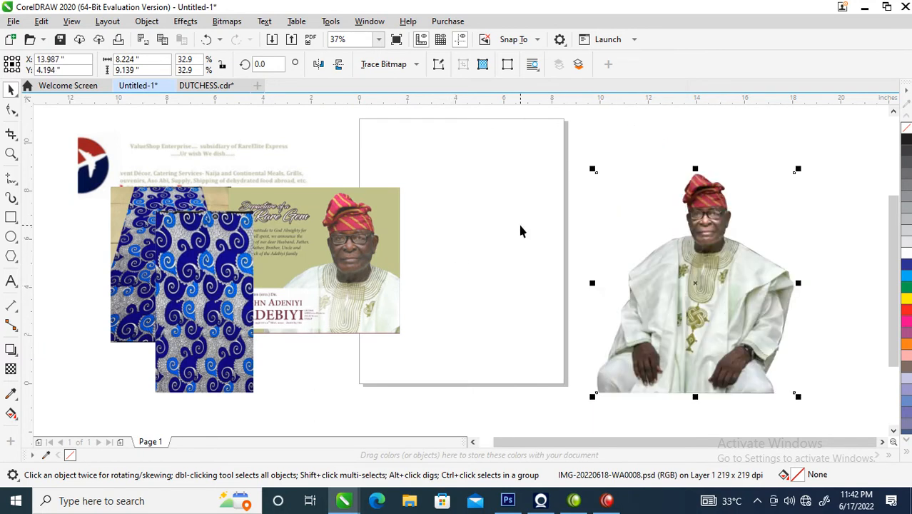
{"action": "left_click_drag", "start_coordinate": [663, 332], "coordinate": [724, 282]}
Move the obituary flyer image off the page onto the other reference pictures and set the page size to A5
{"action": "left_click_drag", "start_coordinate": [369, 243], "coordinate": [162, 312]}
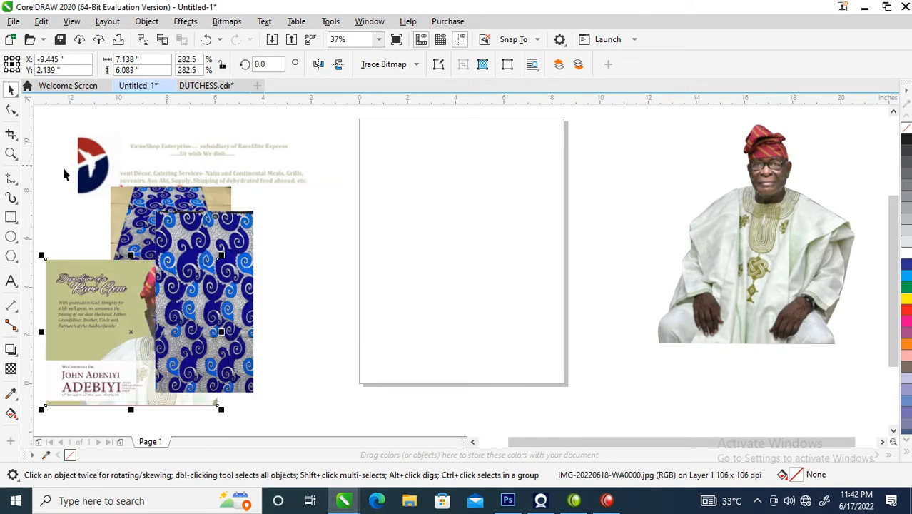
{"action": "left_click", "coordinate": [46, 109]}
{"action": "left_click", "coordinate": [104, 65]}
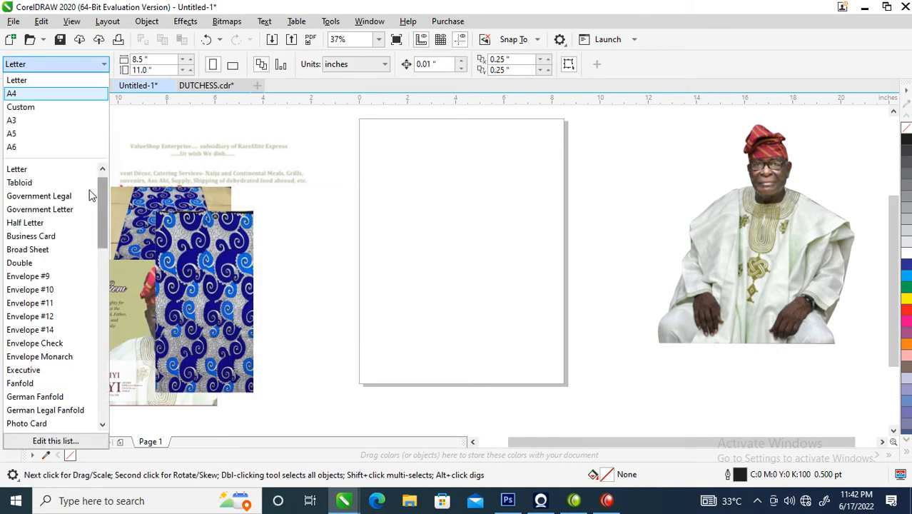
{"action": "left_click", "coordinate": [85, 133]}
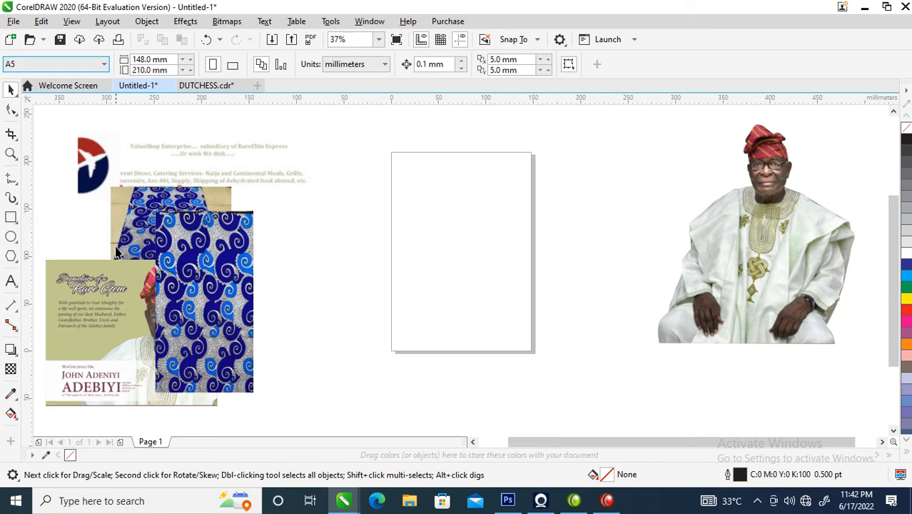
Create a page-sized rectangle frame and mirror a copy of it against its left edge to form a two-page spread
{"action": "double_click", "coordinate": [11, 218]}
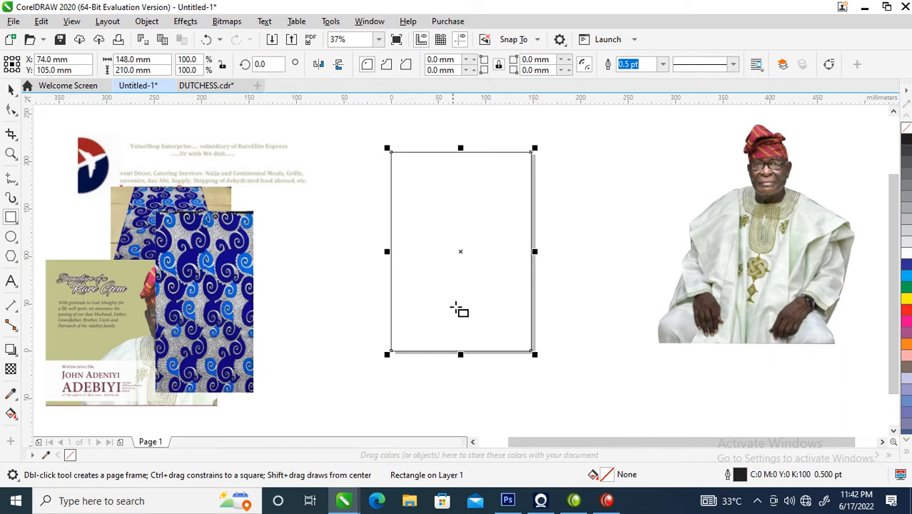
{"action": "key", "text": "space"}
{"action": "left_click_drag", "start_coordinate": [536, 251], "coordinate": [374, 246]}
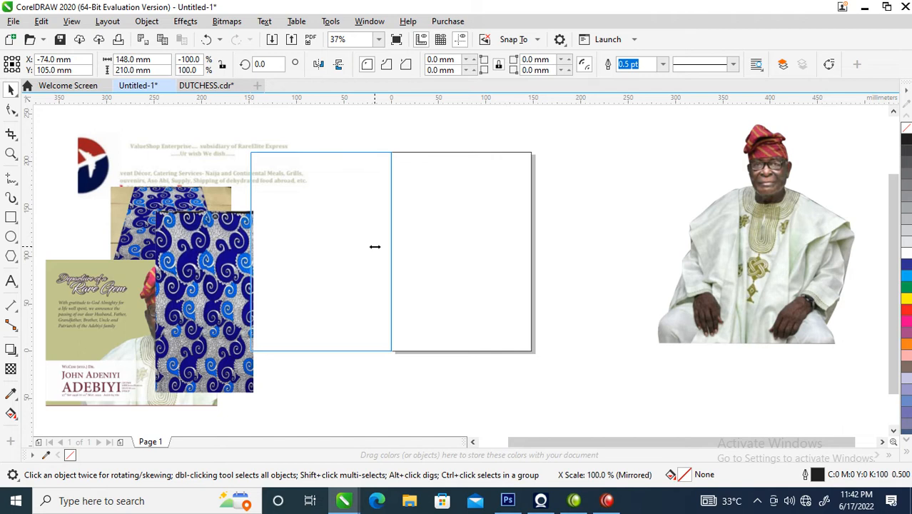
{"action": "left_click_drag", "start_coordinate": [374, 246], "coordinate": [375, 246]}
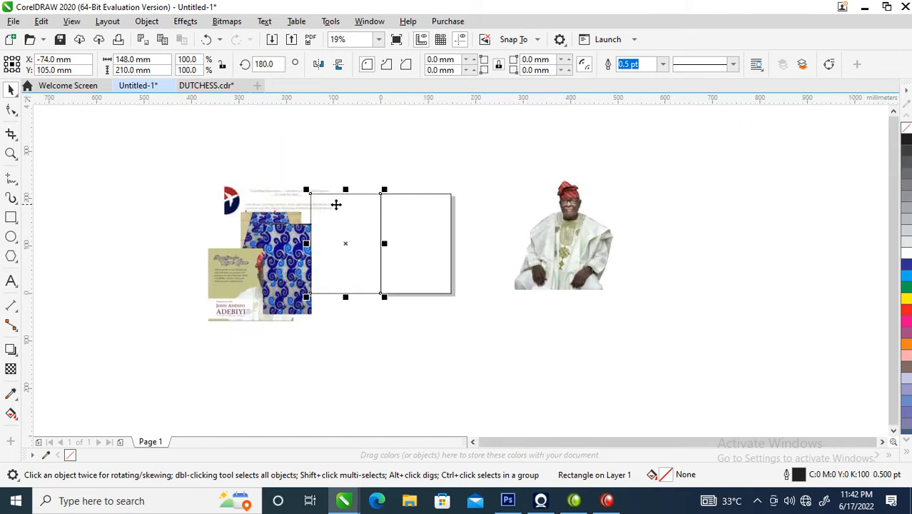
Move the front blue patterned fabric image out of the reference pictures and over the right page of the spread
{"action": "key", "text": "z"}
{"action": "left_click_drag", "start_coordinate": [172, 153], "coordinate": [627, 356]}
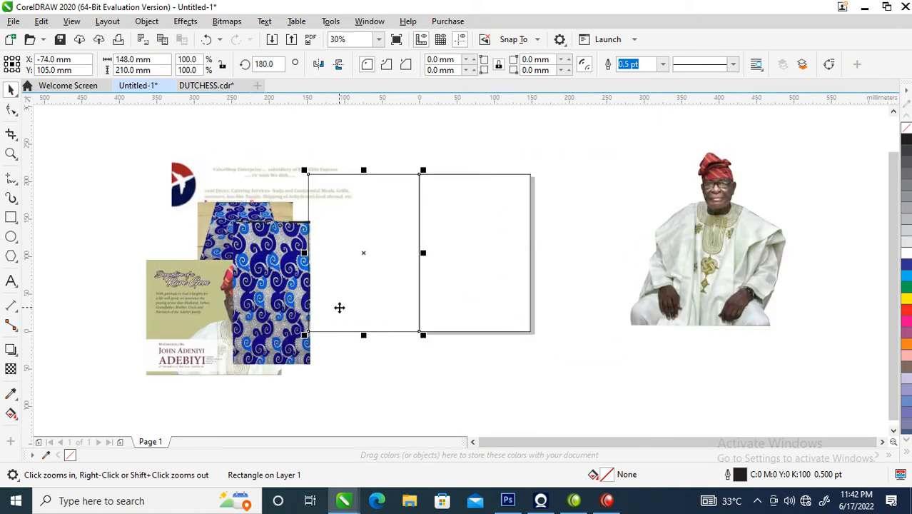
{"action": "key", "text": "space"}
{"action": "left_click", "coordinate": [278, 263]}
{"action": "left_click_drag", "start_coordinate": [278, 263], "coordinate": [645, 243]}
{"action": "key", "text": "z"}
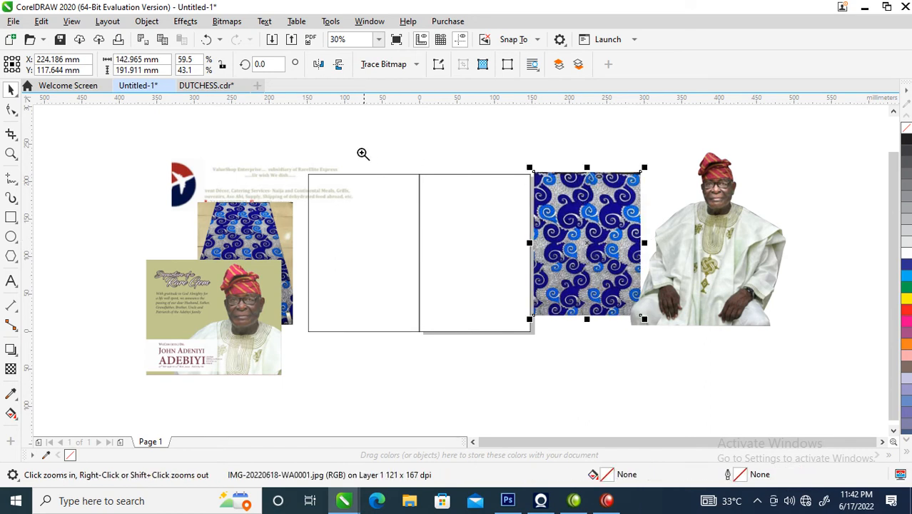
{"action": "left_click_drag", "start_coordinate": [284, 138], "coordinate": [783, 338]}
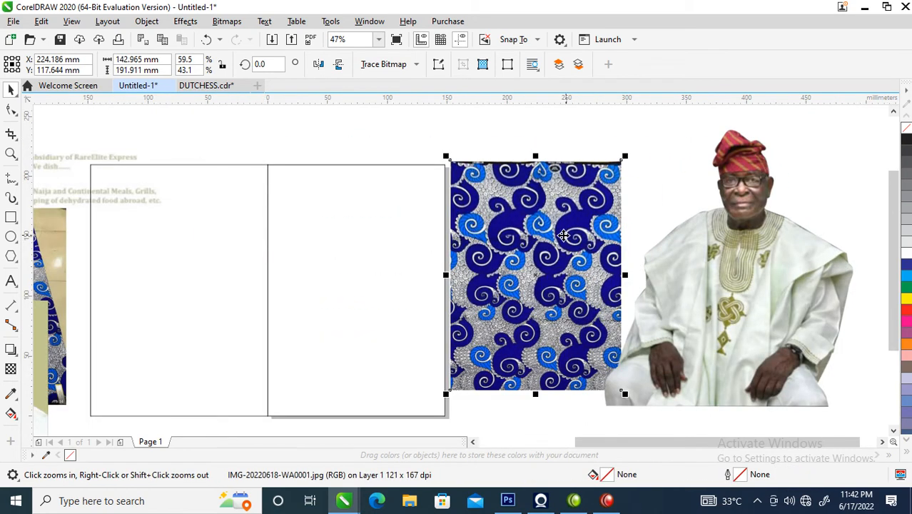
{"action": "key", "text": "space"}
{"action": "left_click_drag", "start_coordinate": [578, 239], "coordinate": [463, 218]}
Rotate the blue fabric image by 90 degrees
{"action": "left_click", "coordinate": [465, 213]}
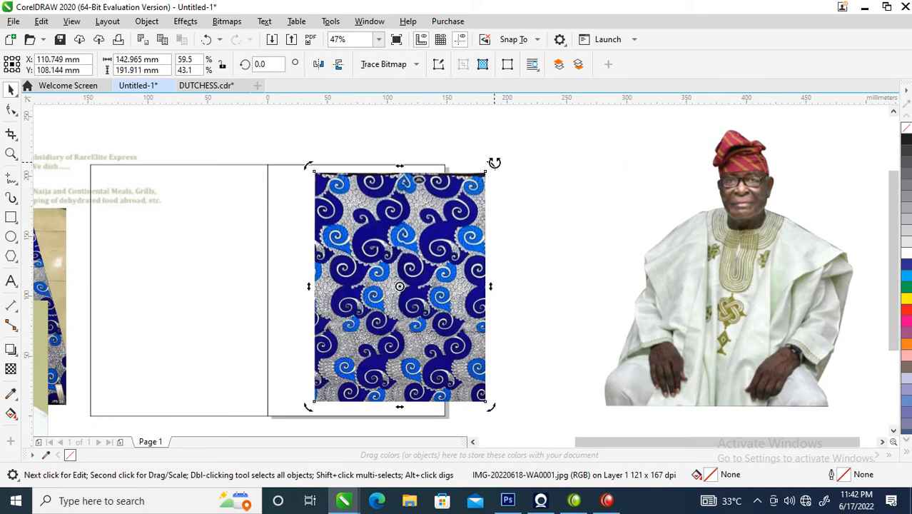
{"action": "left_click_drag", "start_coordinate": [495, 163], "coordinate": [306, 204]}
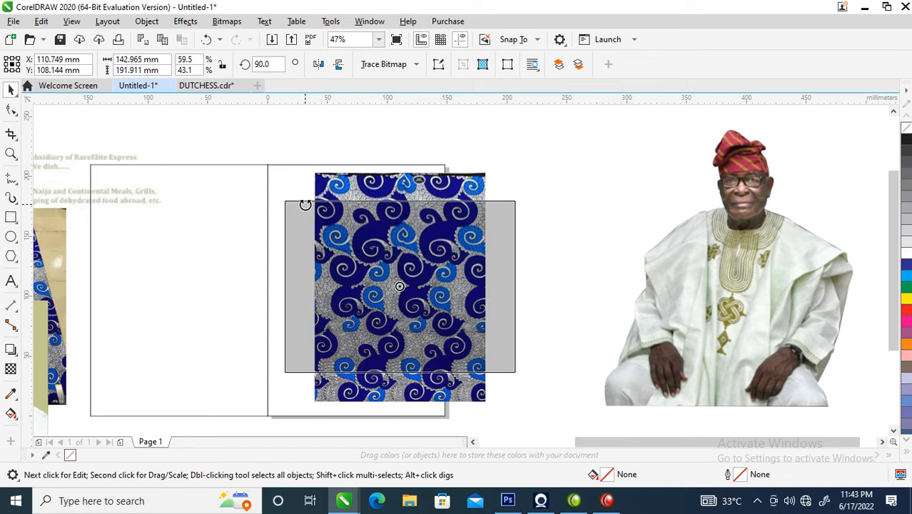
{"action": "left_click_drag", "start_coordinate": [305, 204], "coordinate": [305, 204]}
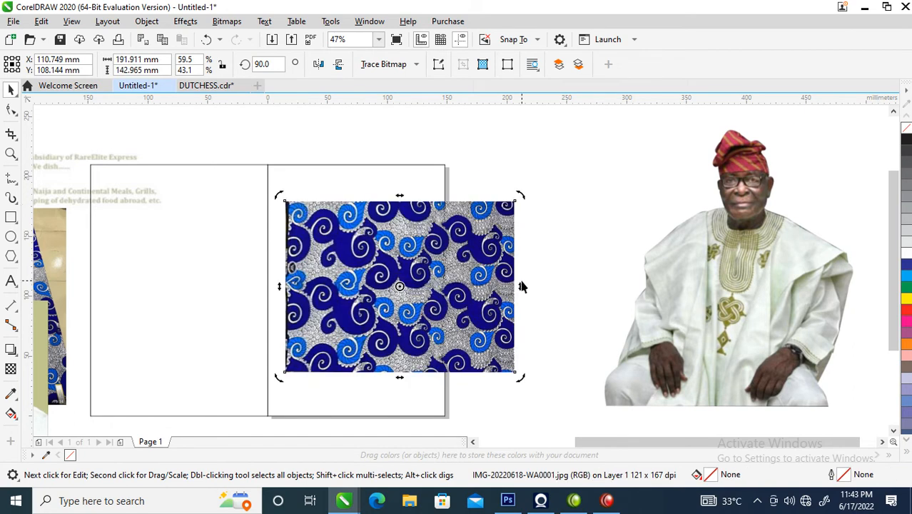
Stretch the fabric image to about 231 mm wide and move it off the page, behind the portrait
{"action": "left_click", "coordinate": [493, 287]}
{"action": "left_click_drag", "start_coordinate": [520, 287], "coordinate": [544, 289]}
{"action": "left_click_drag", "start_coordinate": [421, 280], "coordinate": [582, 195]}
{"action": "left_click_drag", "start_coordinate": [534, 182], "coordinate": [679, 172]}
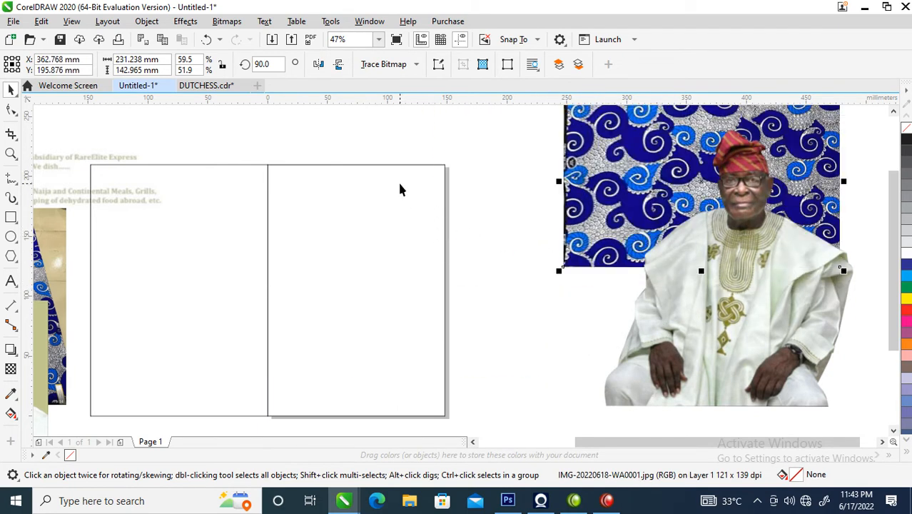
Move the portrait closer to the spread and fill the right page rectangle with the olive colour sampled from the garment's embroidery
{"action": "left_click", "coordinate": [385, 163]}
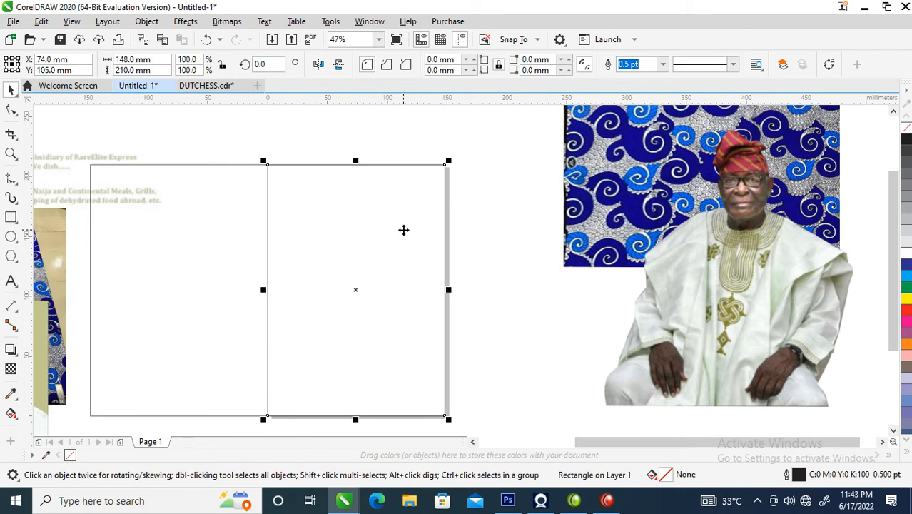
{"action": "mouse_move", "coordinate": [745, 301]}
{"action": "left_mouse_down"}
{"action": "mouse_move", "coordinate": [581, 299]}
{"action": "mouse_move", "coordinate": [612, 318]}
{"action": "mouse_move", "coordinate": [640, 313]}
{"action": "left_mouse_up"}
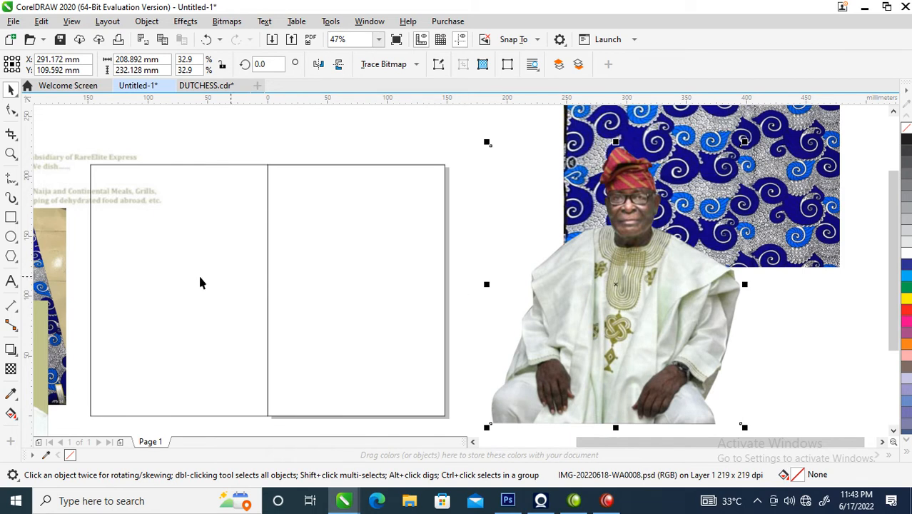
{"action": "left_click", "coordinate": [11, 393]}
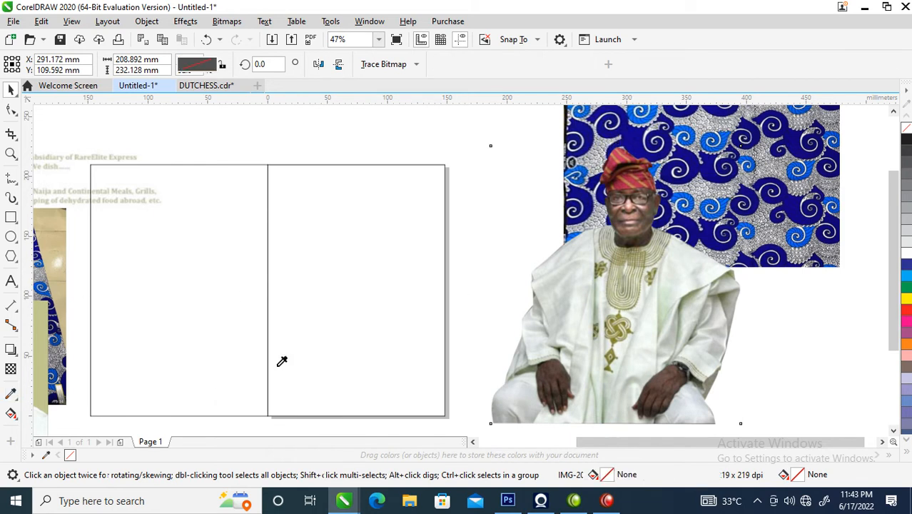
{"action": "left_click", "coordinate": [621, 323]}
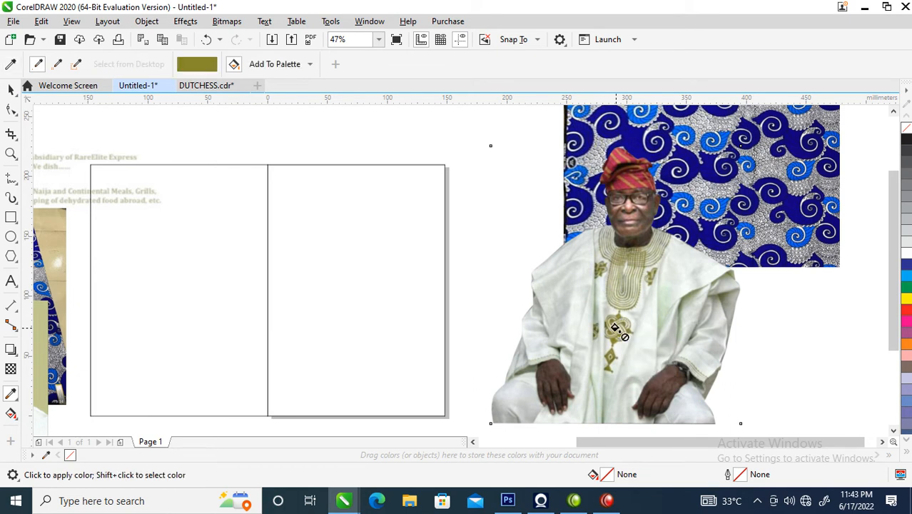
{"action": "left_click", "coordinate": [354, 297]}
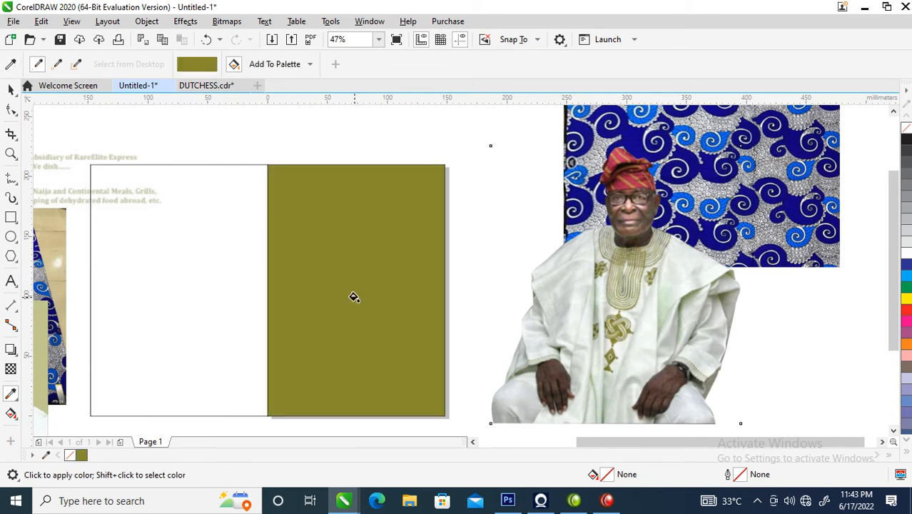
{"action": "key", "text": "space"}
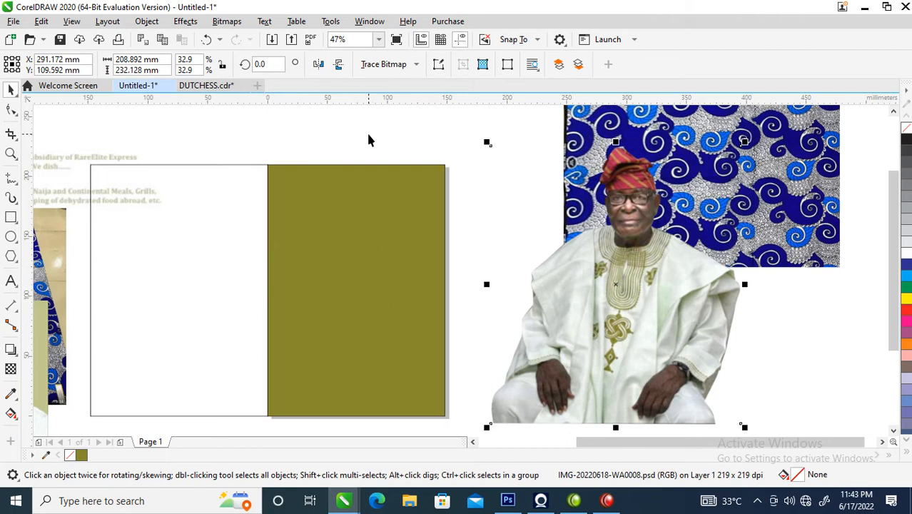
Copy all properties of the olive right page rectangle to the left page rectangle
{"action": "left_click", "coordinate": [334, 123]}
{"action": "left_click", "coordinate": [796, 175]}
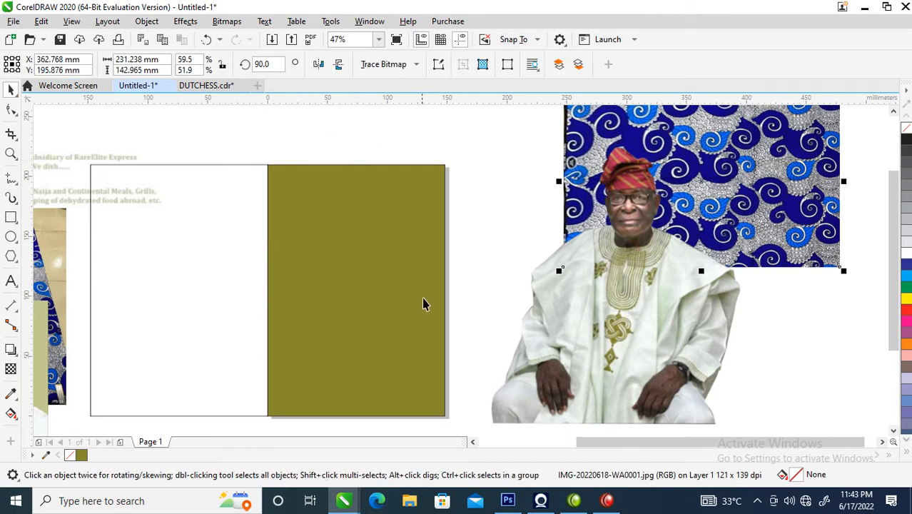
{"action": "left_click", "coordinate": [400, 267]}
{"action": "left_click_drag", "start_coordinate": [413, 275], "coordinate": [190, 260]}
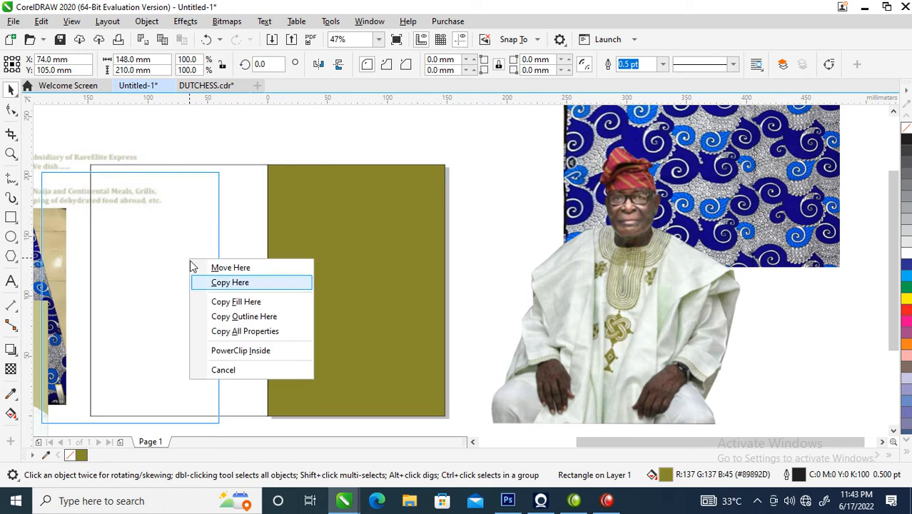
{"action": "left_click", "coordinate": [249, 331]}
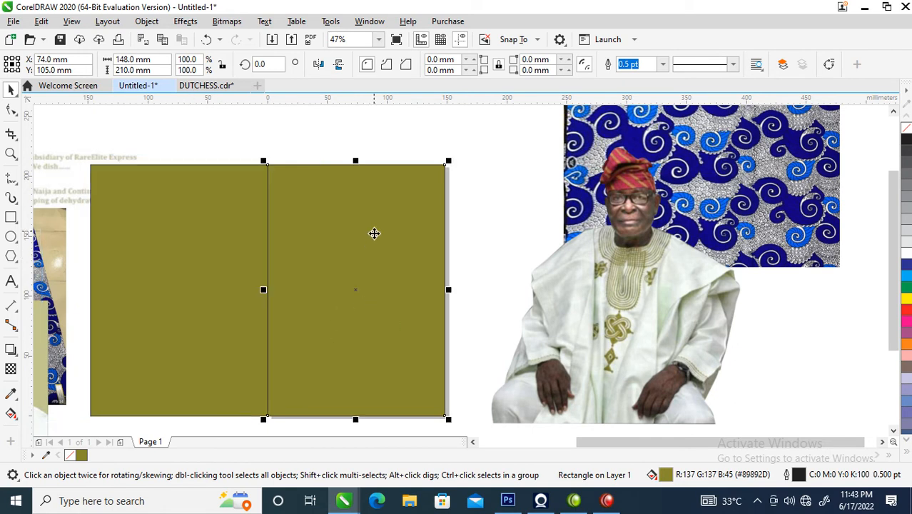
Move the portrait further right and down, away from the spread
{"action": "left_click", "coordinate": [356, 290]}
{"action": "left_click", "coordinate": [517, 164]}
{"action": "left_click", "coordinate": [407, 214]}
{"action": "left_click_drag", "start_coordinate": [679, 264], "coordinate": [729, 305]}
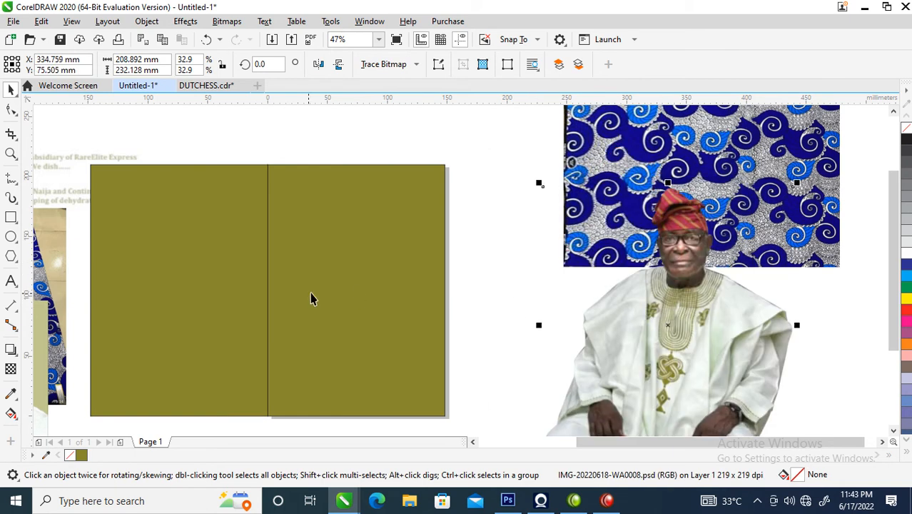
Draw a circle about 141 mm in diameter on the right page, overlapping its outer edge
{"action": "left_click", "coordinate": [11, 238]}
{"action": "left_click_drag", "start_coordinate": [319, 209], "coordinate": [491, 327]}
{"action": "key", "text": "space"}
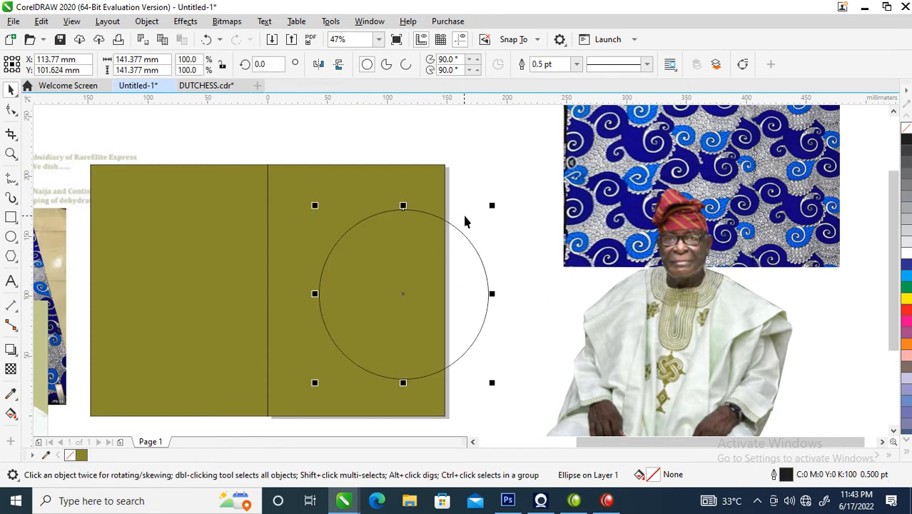
Add a concentric copy of the circle scaled down to about 128 mm and fill both circles white
{"action": "left_click_drag", "start_coordinate": [494, 204], "coordinate": [487, 213]}
{"action": "right_click", "coordinate": [487, 213]}
{"action": "key", "text": "Escape"}
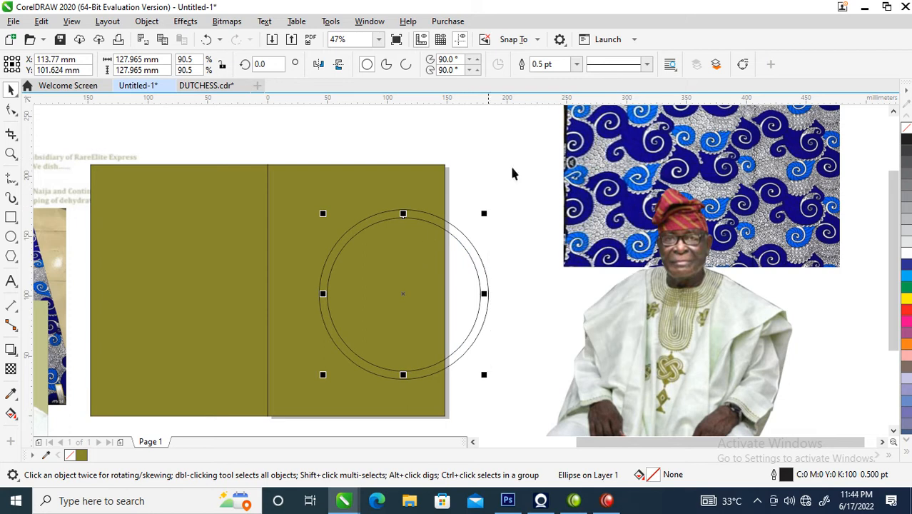
{"action": "left_click", "coordinate": [431, 218], "text": "shift"}
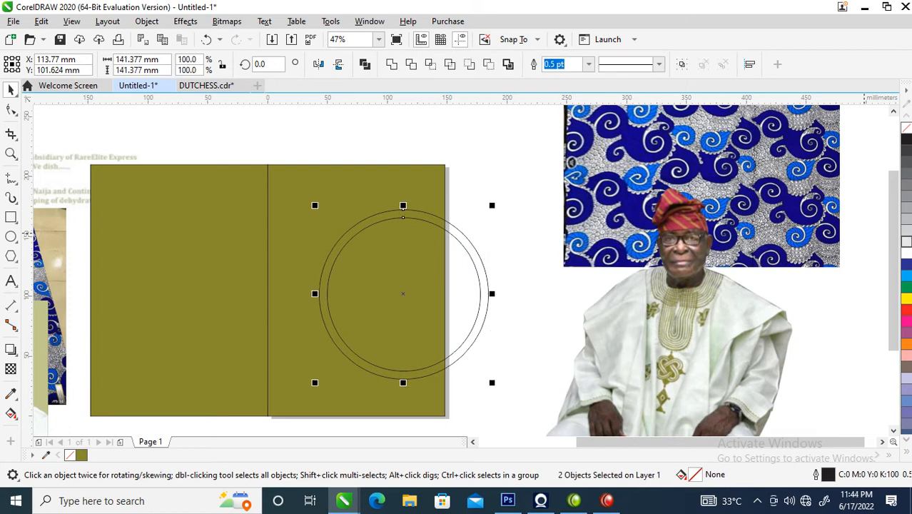
{"action": "left_click", "coordinate": [907, 253]}
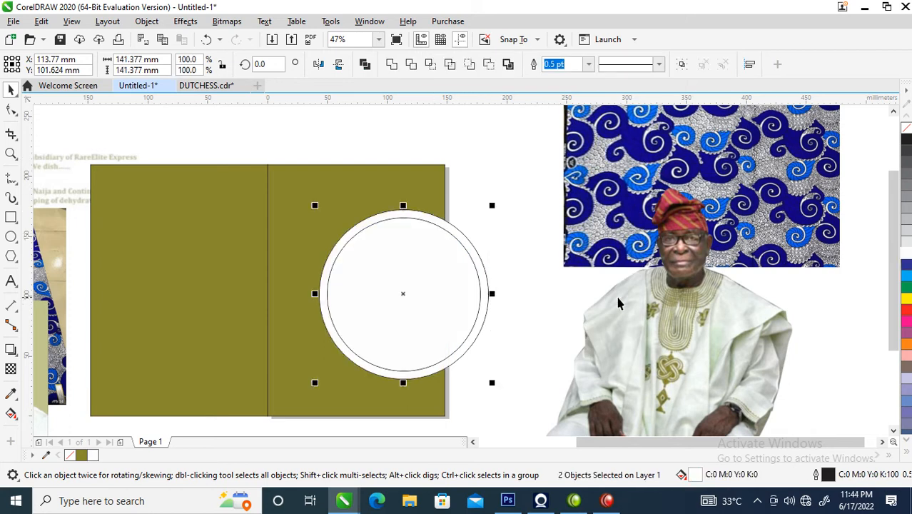
Move the fabric image towards the spread and place a copy of it across the upper part of both pages
{"action": "left_click_drag", "start_coordinate": [620, 133], "coordinate": [509, 161]}
{"action": "left_click_drag", "start_coordinate": [572, 167], "coordinate": [244, 160]}
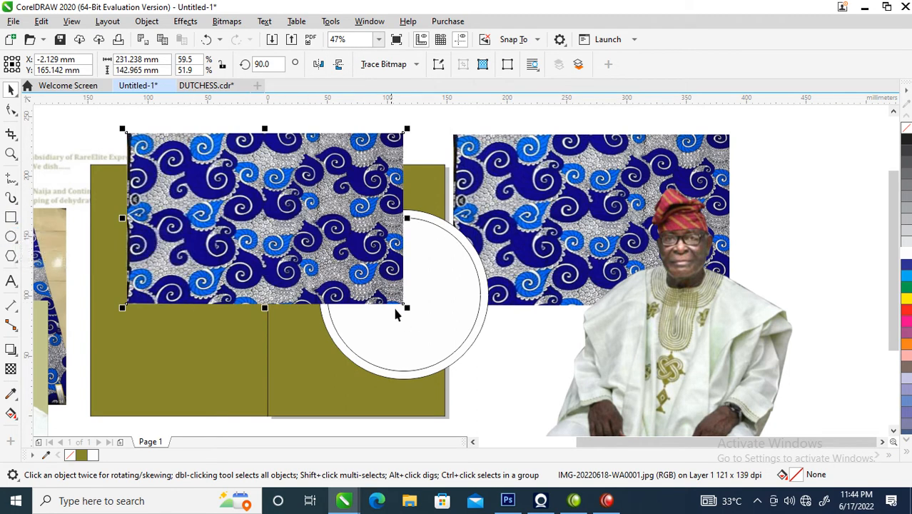
Cover the fabric copy with a blue rectangle about 230 × 144 mm and apply a uniform transparency of 50 to it
{"action": "left_click", "coordinate": [11, 217]}
{"action": "left_click_drag", "start_coordinate": [127, 132], "coordinate": [406, 308]}
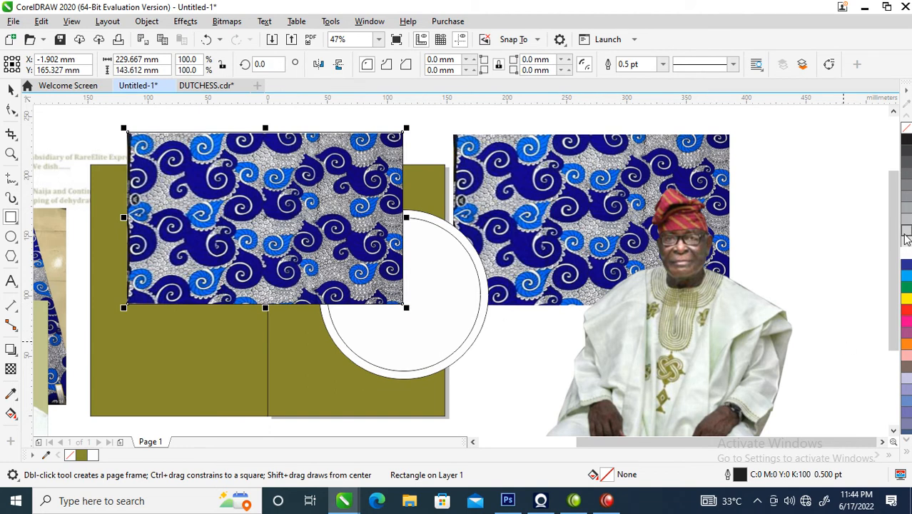
{"action": "left_click", "coordinate": [907, 265]}
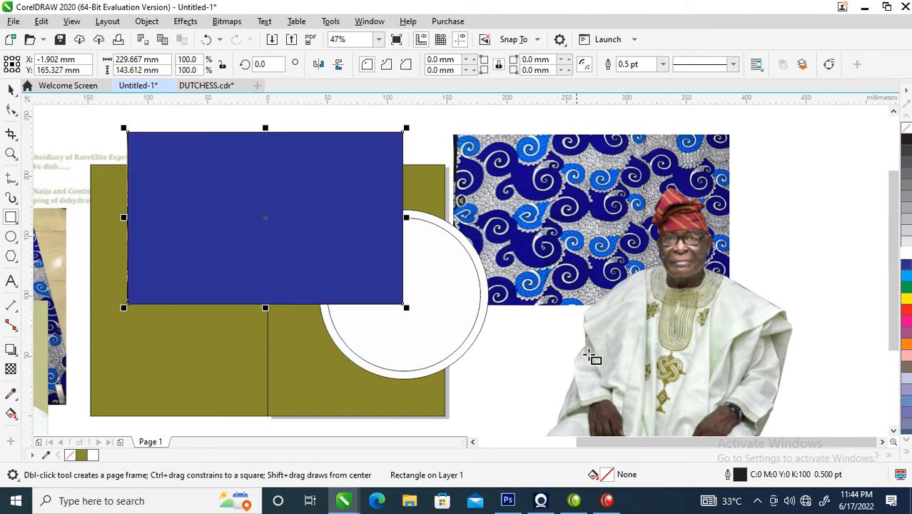
{"action": "left_click", "coordinate": [9, 370]}
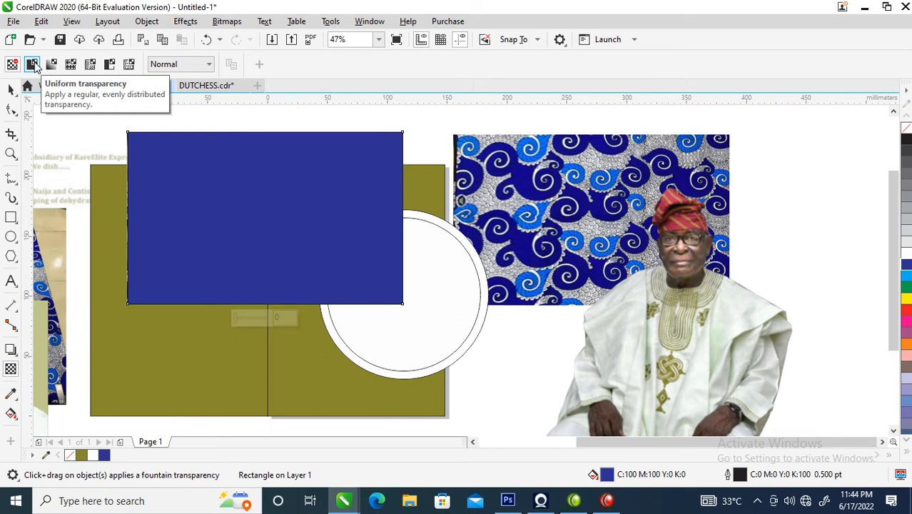
{"action": "left_click", "coordinate": [32, 65]}
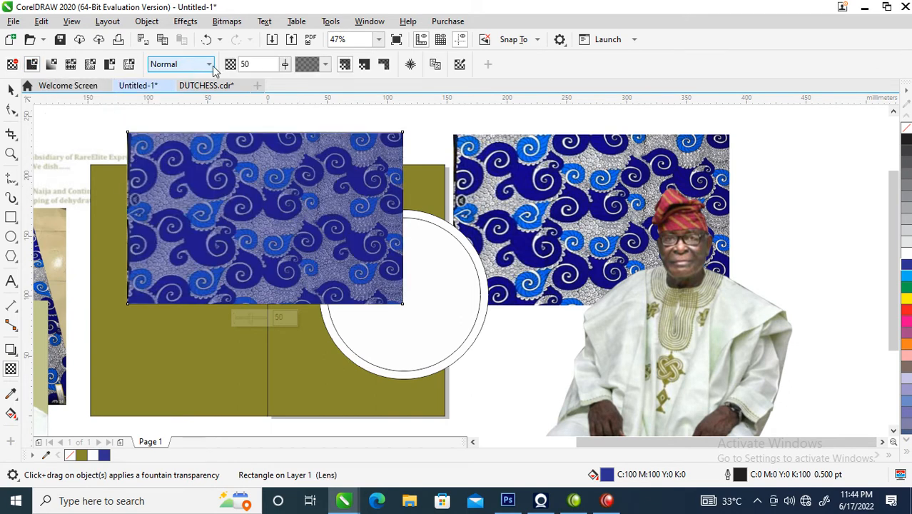
Set the merge mode of the blue rectangle over the fabric copy to Multiply and its uniform transparency to 9
{"action": "left_click", "coordinate": [208, 65]}
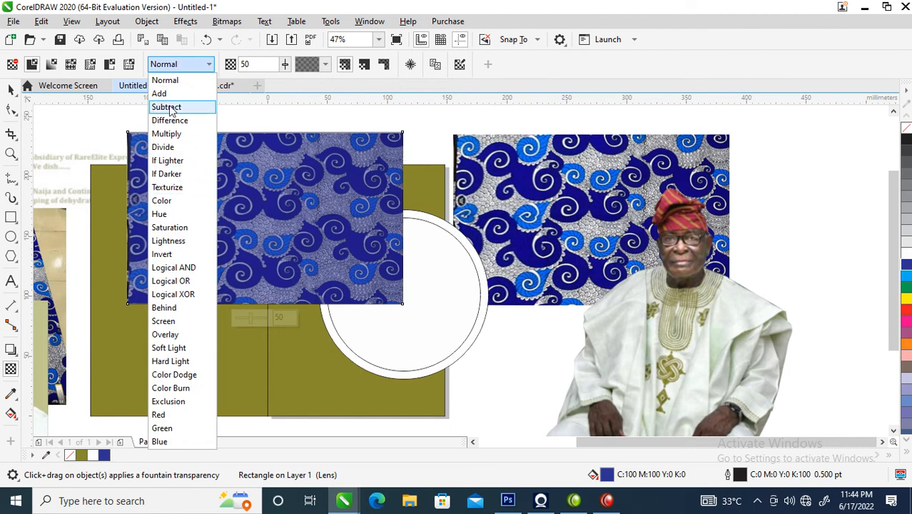
{"action": "left_click", "coordinate": [170, 108]}
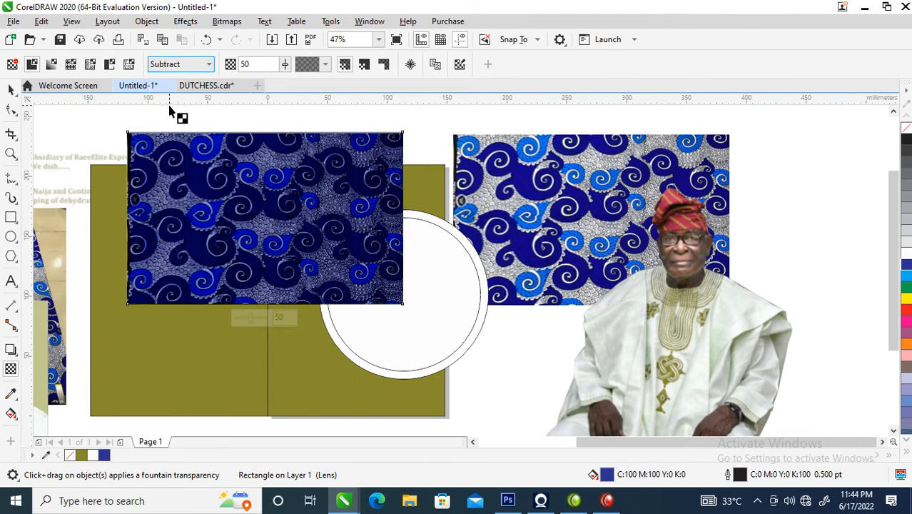
{"action": "left_click", "coordinate": [208, 65]}
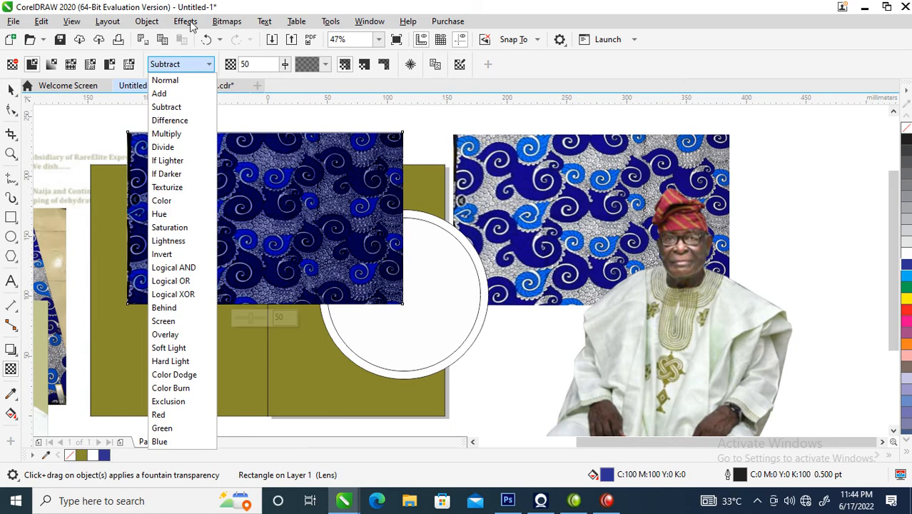
{"action": "left_click", "coordinate": [177, 136]}
{"action": "left_click_drag", "start_coordinate": [285, 66], "coordinate": [308, 96]}
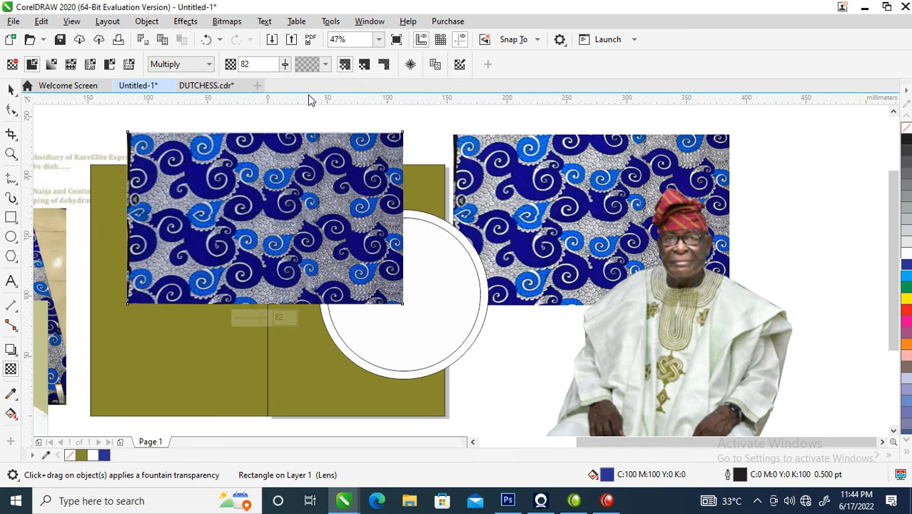
{"action": "left_click_drag", "start_coordinate": [285, 64], "coordinate": [247, 112]}
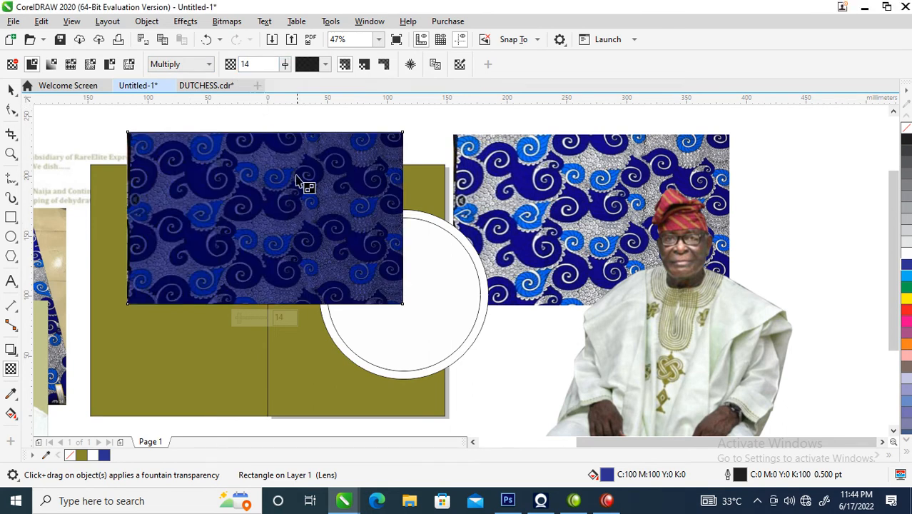
{"action": "left_click_drag", "start_coordinate": [285, 64], "coordinate": [282, 71]}
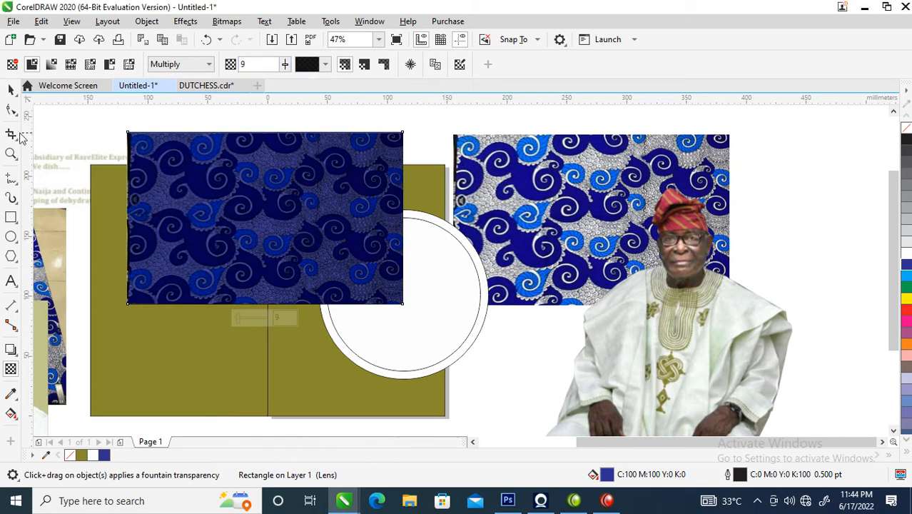
Group the transparent blue rectangle with the fabric copy beneath it
{"action": "left_click", "coordinate": [10, 90]}
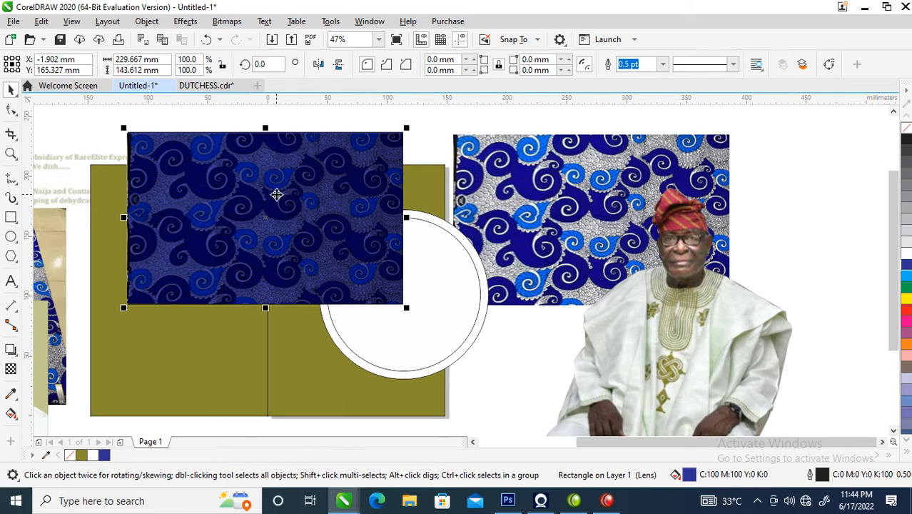
{"action": "left_click", "coordinate": [316, 212], "text": "alt+shift"}
{"action": "key", "text": "ctrl+g"}
Try to PowerClip the fabric group into the inner white circle at a hand-placed position, and undo it
{"action": "left_click_drag", "start_coordinate": [325, 197], "coordinate": [385, 277]}
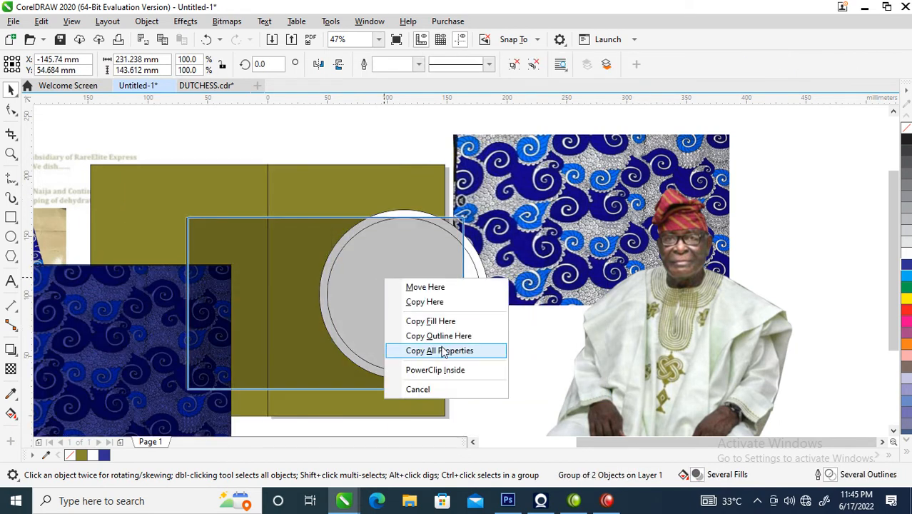
{"action": "left_click", "coordinate": [437, 370]}
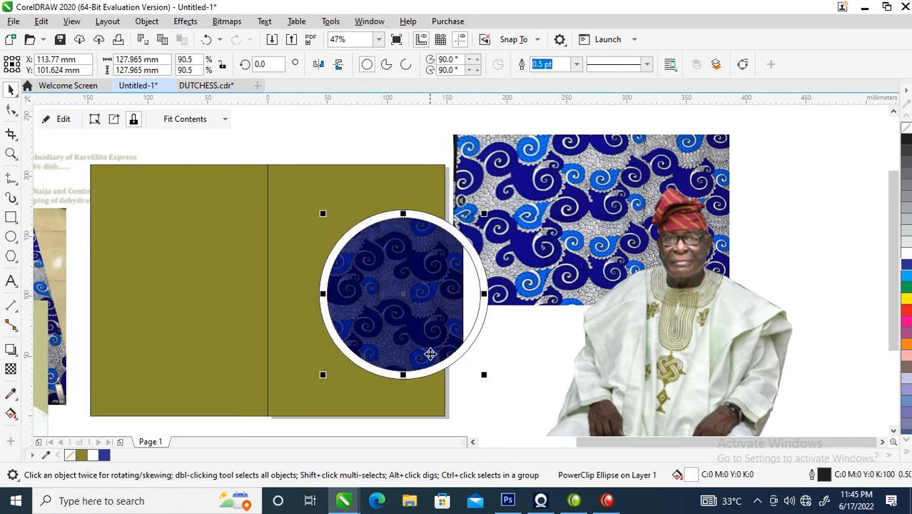
{"action": "key", "text": "ctrl+z"}
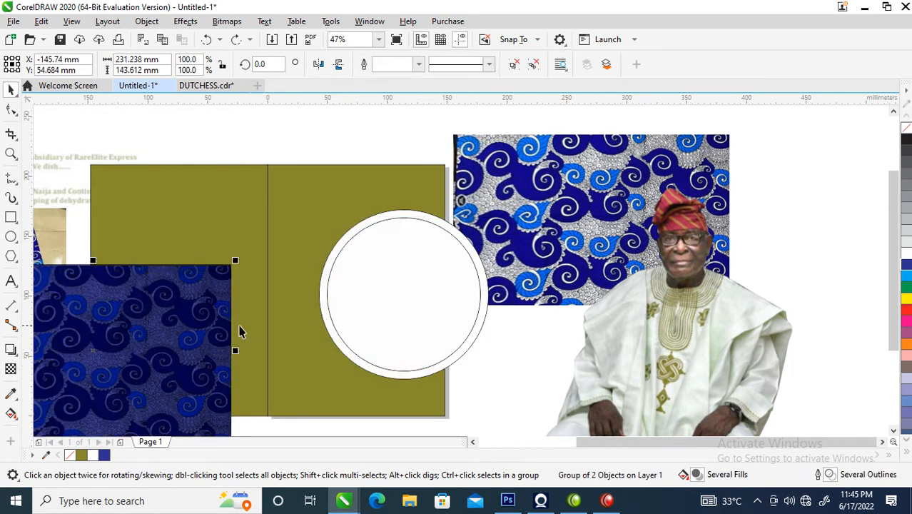
PowerClip the fabric group centred inside the inner white circle and remove the outlines of both circles
{"action": "left_click", "coordinate": [147, 21]}
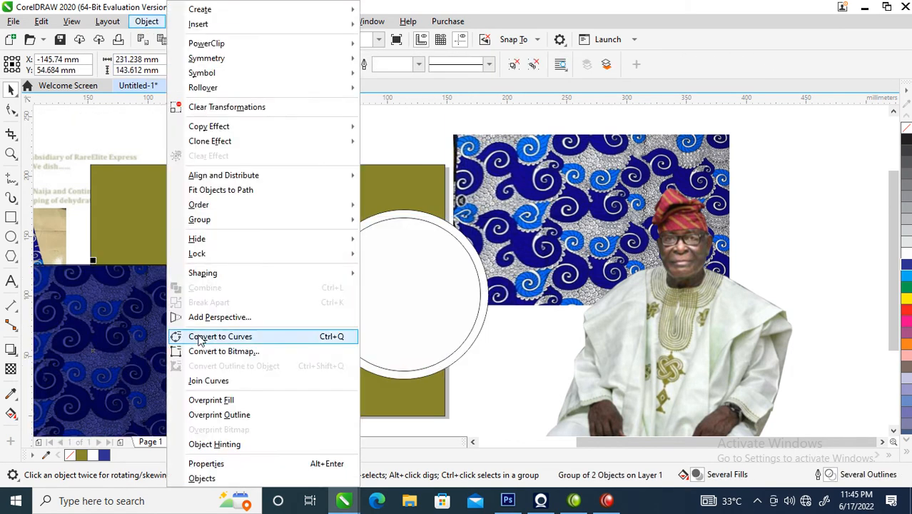
{"action": "mouse_move", "coordinate": [257, 45]}
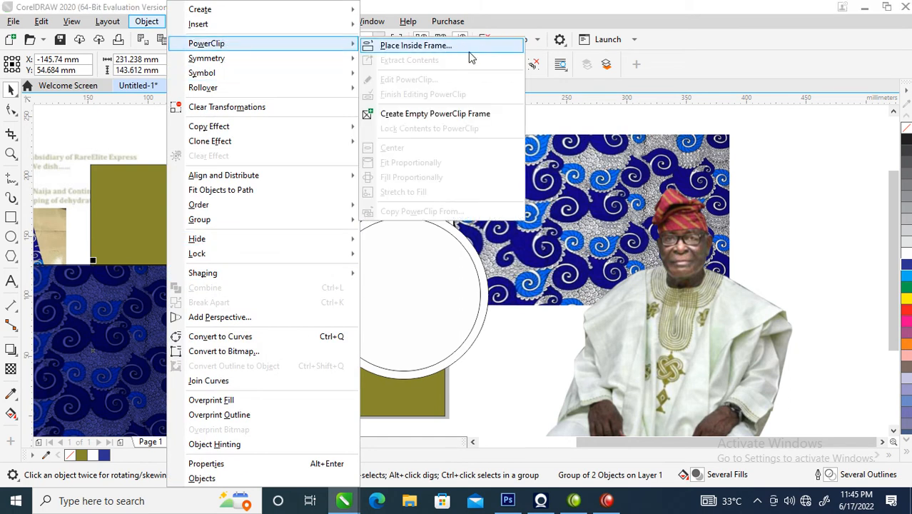
{"action": "left_click", "coordinate": [435, 46]}
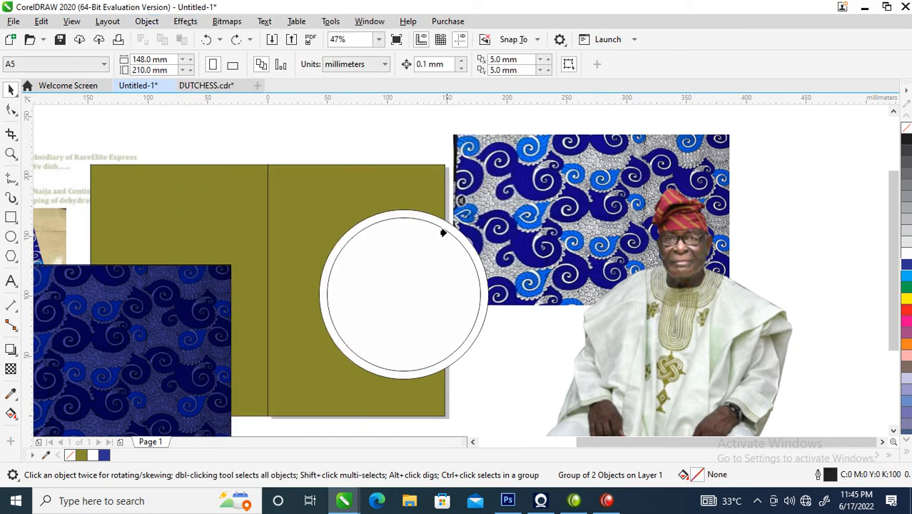
{"action": "left_click", "coordinate": [385, 262]}
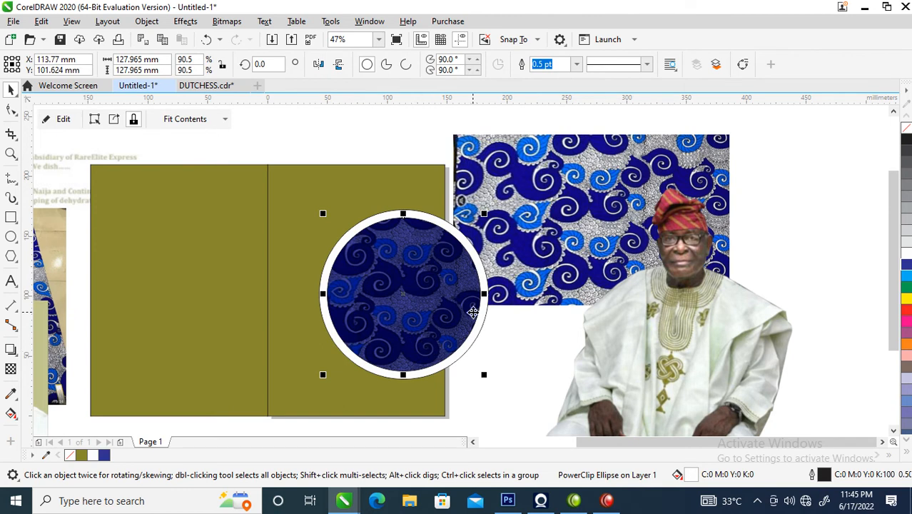
{"action": "left_click", "coordinate": [435, 216], "text": "shift"}
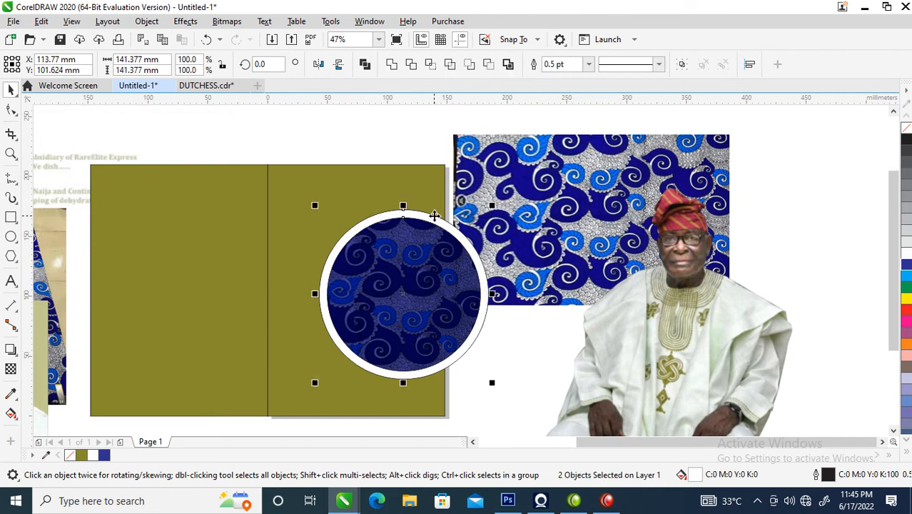
{"action": "right_click", "coordinate": [907, 128]}
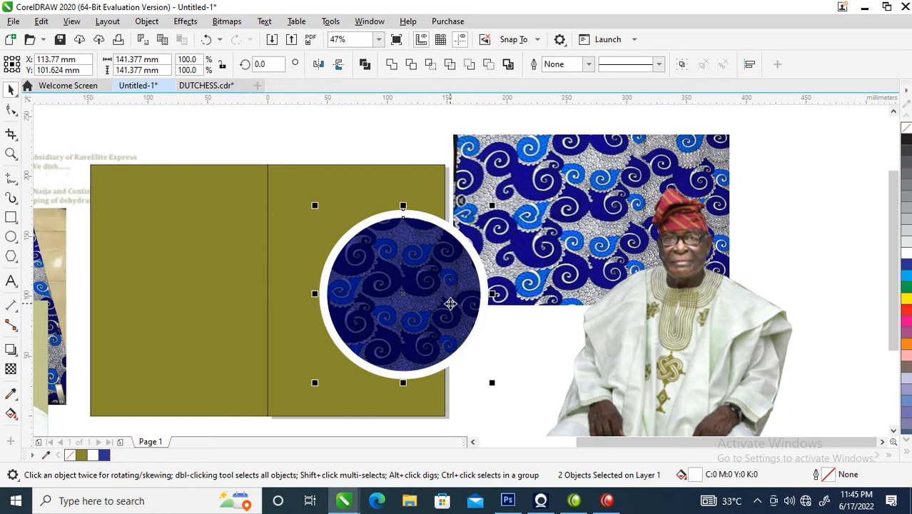
Place the grouped circles inside the right page as PowerClip contents and shift them so the page's outer edge crops them
{"action": "left_click_drag", "start_coordinate": [456, 293], "coordinate": [355, 178]}
{"action": "left_click", "coordinate": [421, 268]}
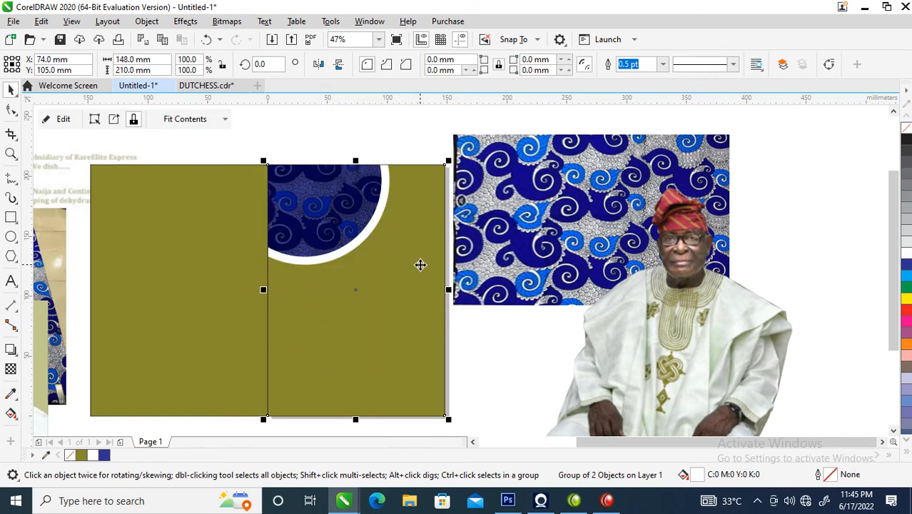
{"action": "left_click", "coordinate": [346, 197], "text": "ctrl"}
{"action": "left_click_drag", "start_coordinate": [346, 198], "coordinate": [437, 318]}
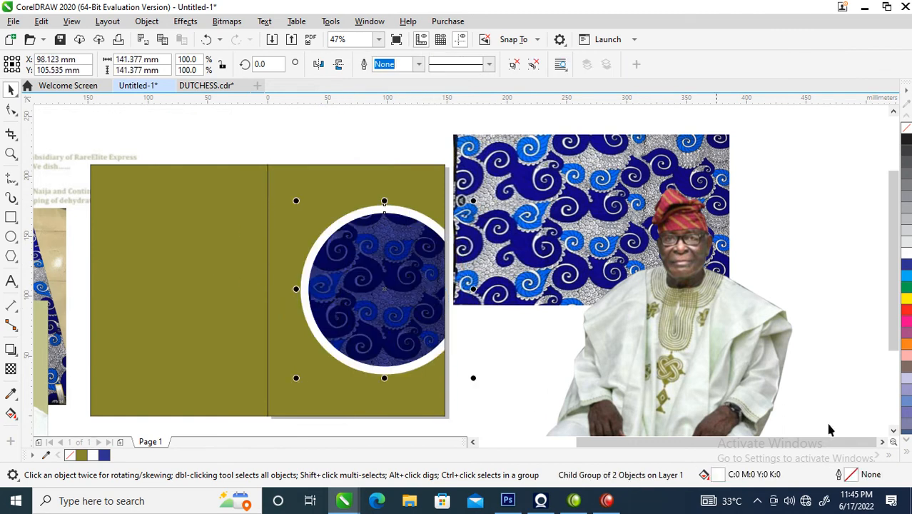
Move the cut-out portrait closer to the spread and PowerClip it inside the right olive page
{"action": "left_click_drag", "start_coordinate": [755, 349], "coordinate": [658, 269]}
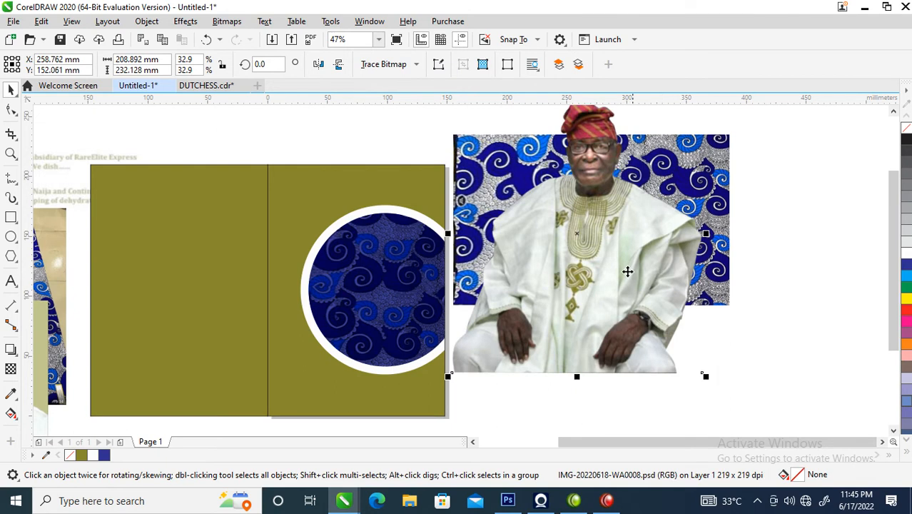
{"action": "left_click_drag", "start_coordinate": [636, 221], "coordinate": [636, 269]}
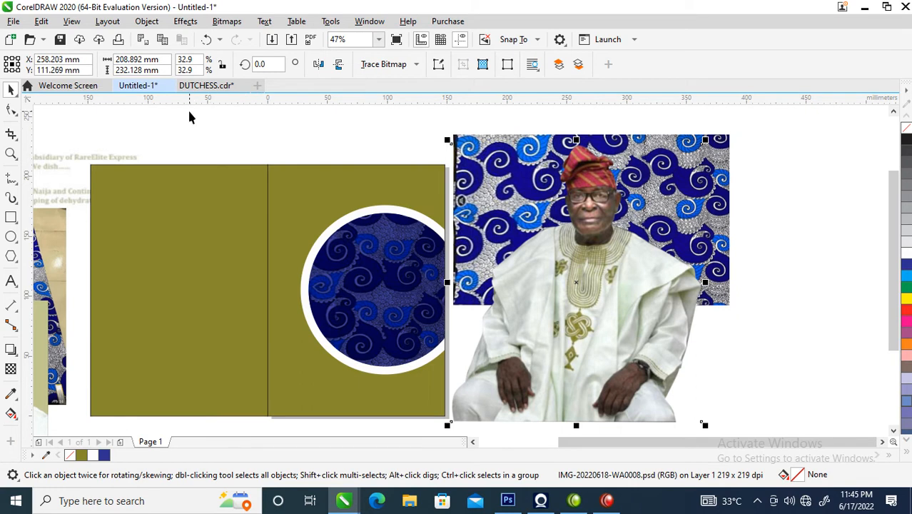
{"action": "left_click", "coordinate": [146, 27]}
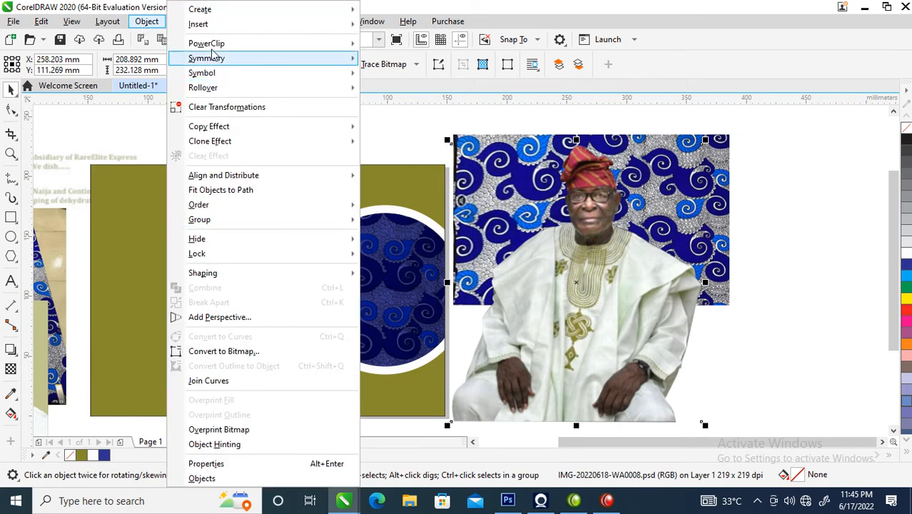
{"action": "mouse_move", "coordinate": [213, 46]}
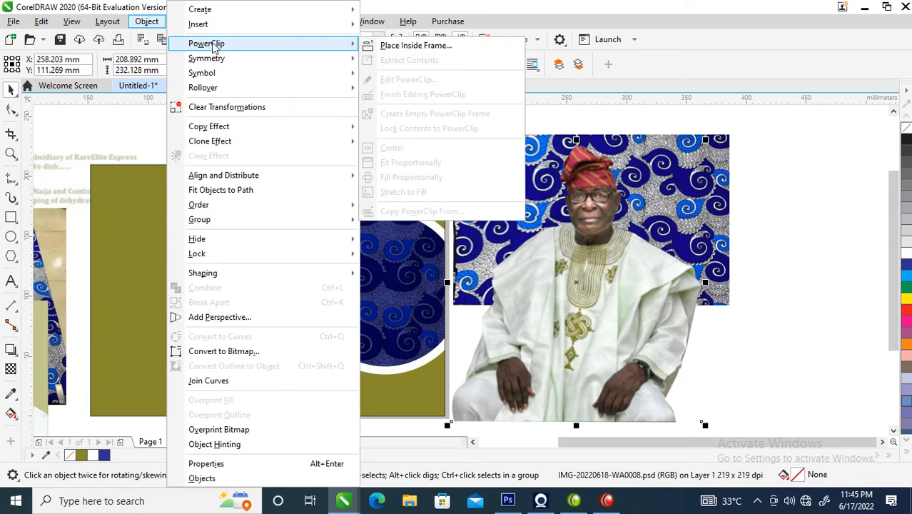
{"action": "left_click", "coordinate": [425, 47]}
{"action": "left_click", "coordinate": [308, 167]}
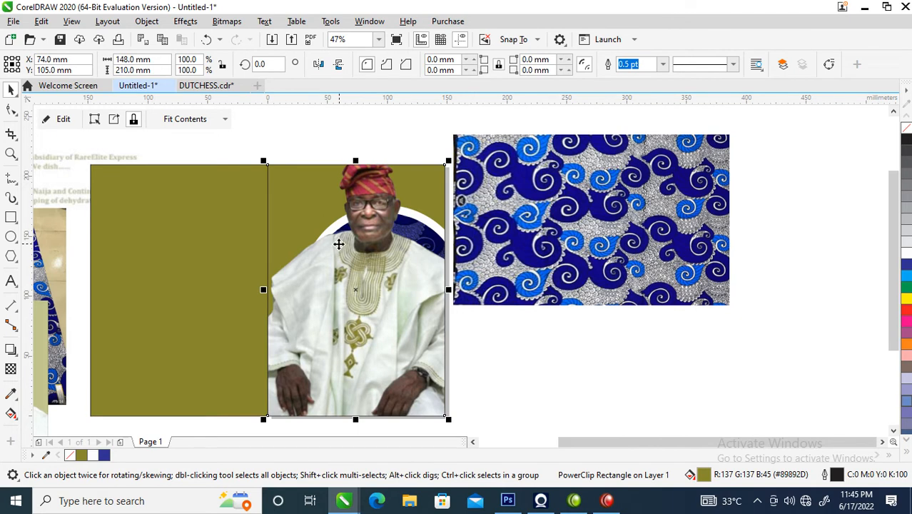
Scale the portrait inside the right page down to about 139 × 155 mm and mirror it horizontally
{"action": "left_click", "coordinate": [364, 217], "text": "ctrl"}
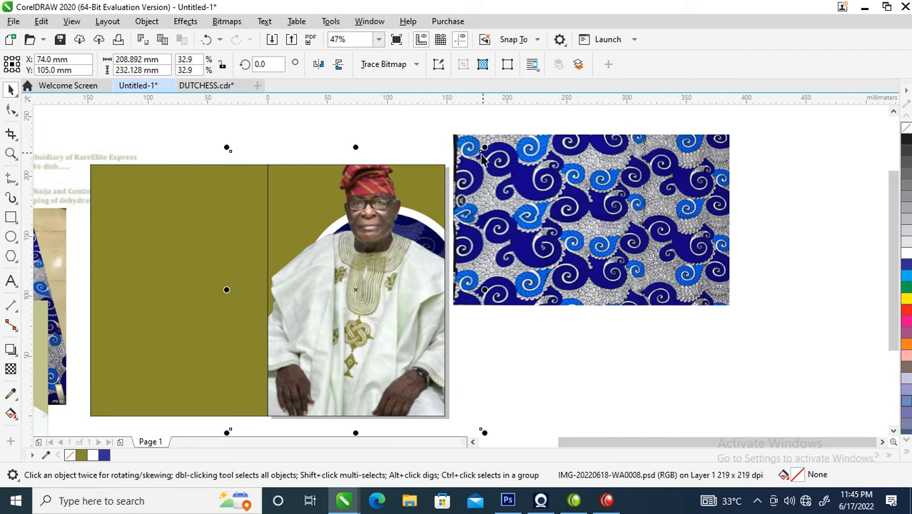
{"action": "left_click_drag", "start_coordinate": [484, 147], "coordinate": [431, 235]}
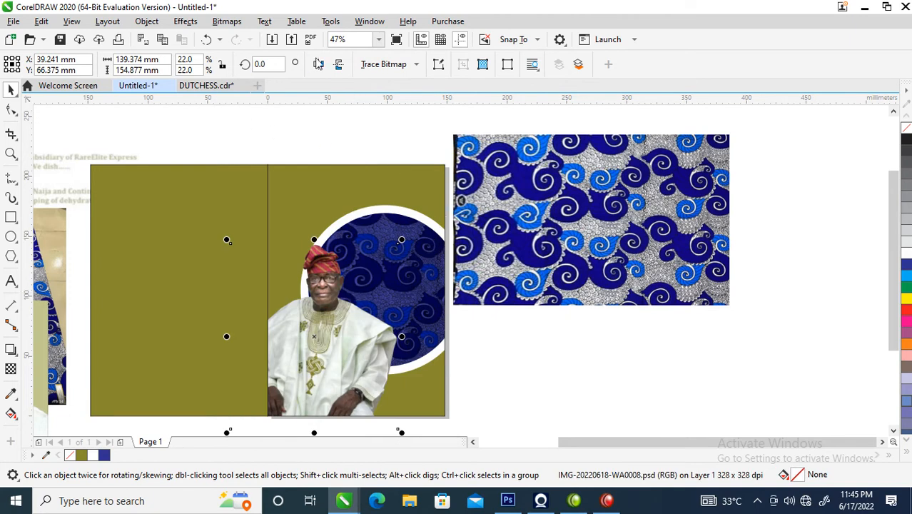
{"action": "left_click", "coordinate": [318, 63]}
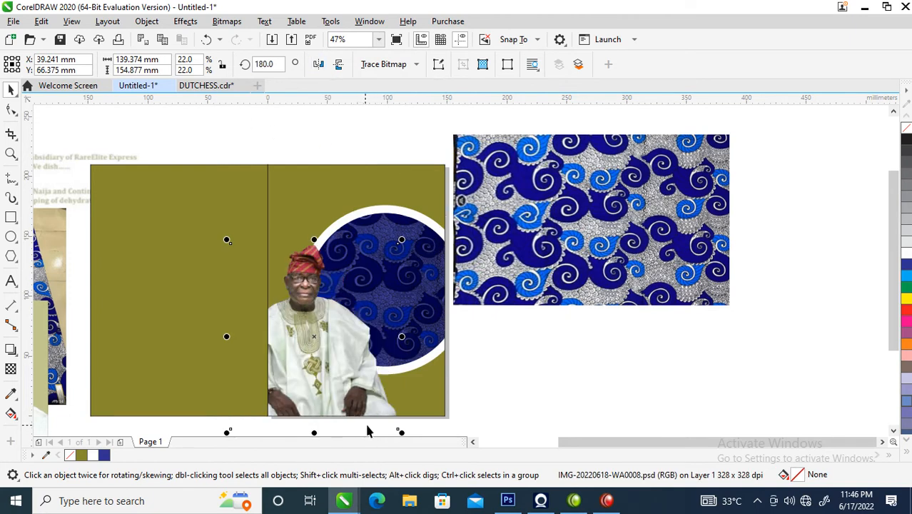
Enlarge the portrait slightly at the right page's lower inner corner, and move the spare fabric image farther from the spread
{"action": "left_click_drag", "start_coordinate": [363, 377], "coordinate": [362, 411]}
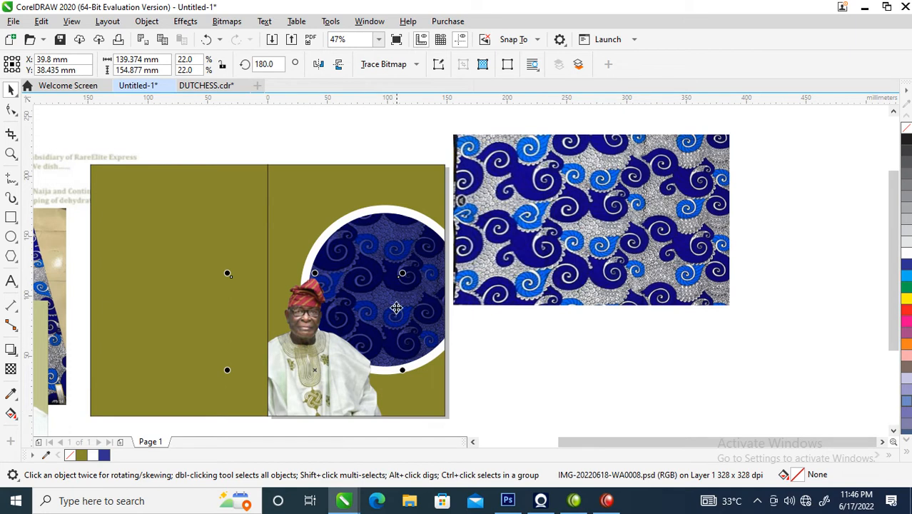
{"action": "left_click_drag", "start_coordinate": [407, 272], "coordinate": [436, 239]}
{"action": "left_click_drag", "start_coordinate": [348, 348], "coordinate": [337, 369]}
{"action": "left_click_drag", "start_coordinate": [590, 235], "coordinate": [723, 282]}
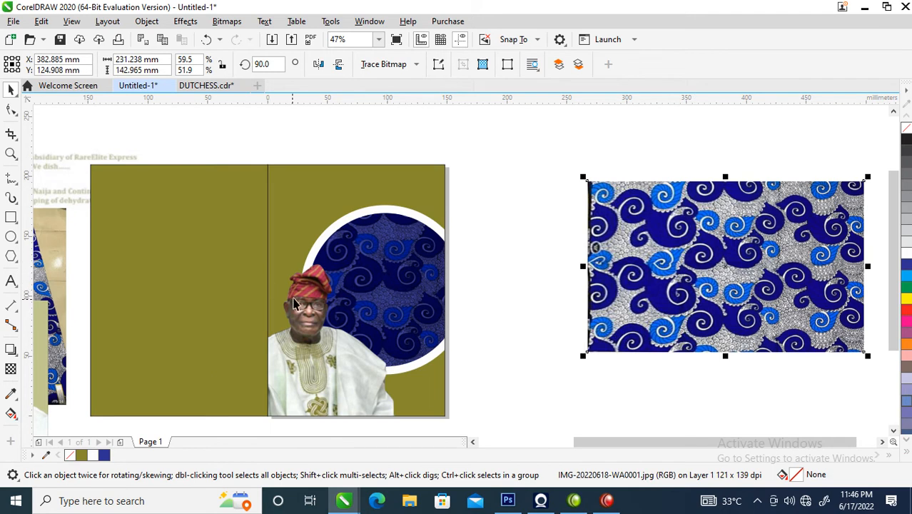
Move the reference announcement image to the empty area below and to the right of the spread
{"action": "scroll", "coordinate": [74, 218], "scroll_direction": "down", "scroll_amount": 3}
{"action": "left_click_drag", "start_coordinate": [125, 253], "coordinate": [383, 308]}
{"action": "key", "text": "z"}
{"action": "key", "text": "F2"}
{"action": "left_click_drag", "start_coordinate": [253, 132], "coordinate": [592, 360]}
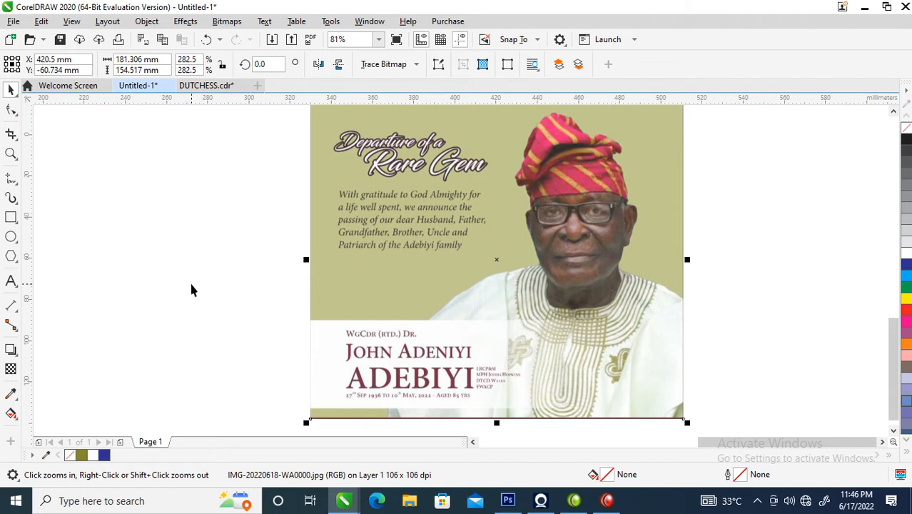
Add the artistic text "Departure of a Rare Gem" beside the reference announcement image
{"action": "key", "text": "F8"}
{"action": "left_click", "coordinate": [144, 264]}
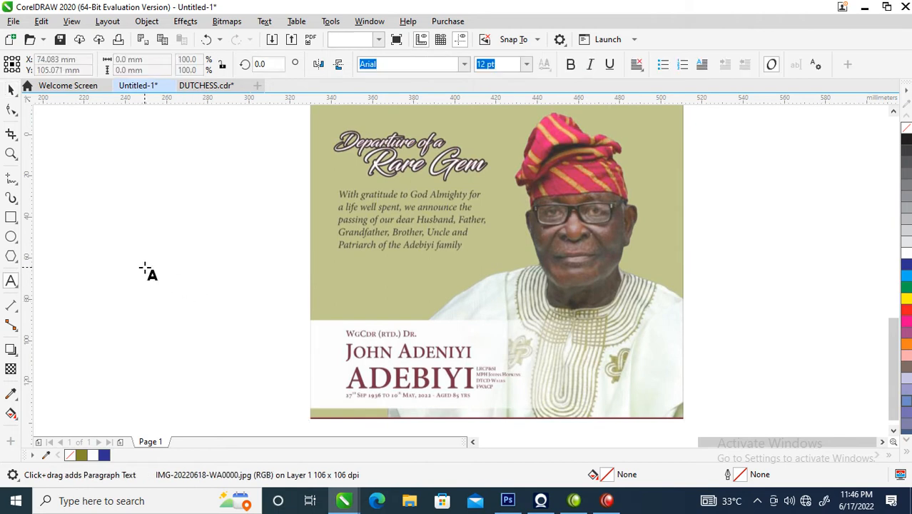
{"action": "type", "text": "De"}
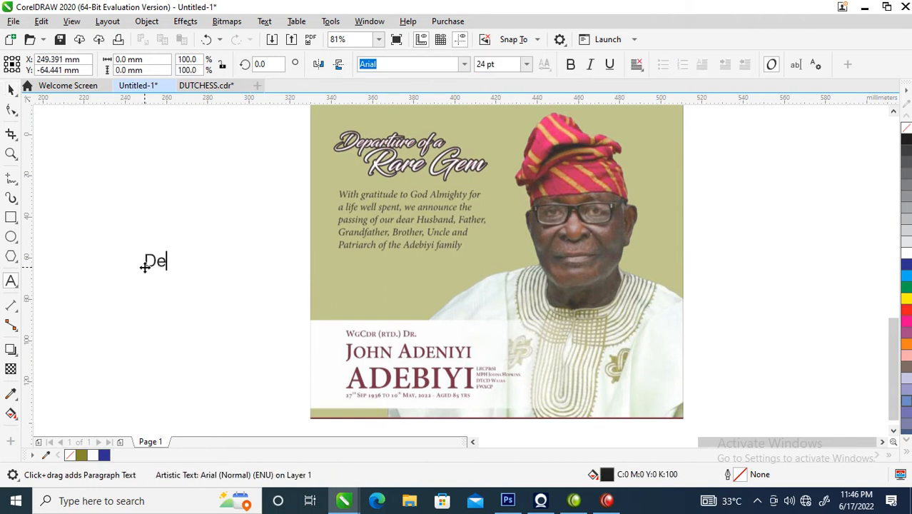
{"action": "type", "text": "parture"}
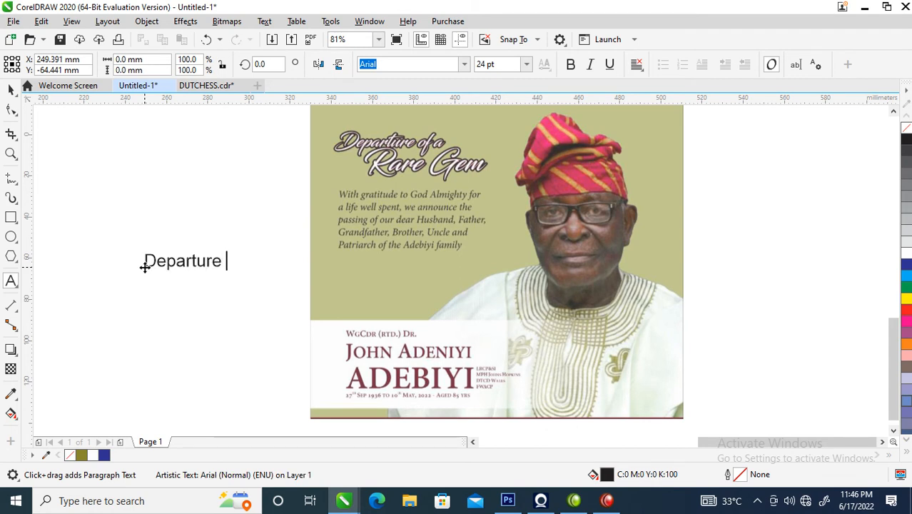
{"action": "type", "text": " of a R"}
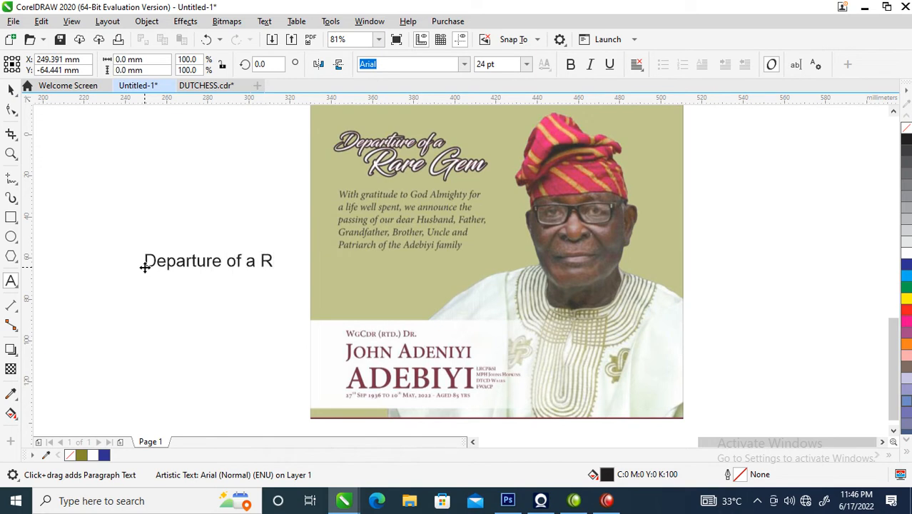
{"action": "type", "text": "are Gewm"}
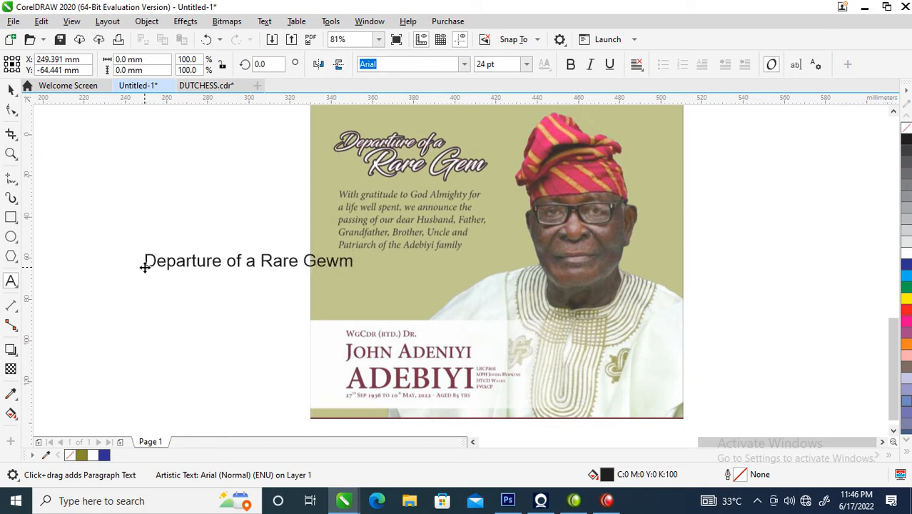
{"action": "key", "text": "BackSpace"}
{"action": "key", "text": "BackSpace"}
{"action": "type", "text": "m"}
{"action": "key", "text": "ctrl+space"}
{"action": "left_click_drag", "start_coordinate": [65, 169], "coordinate": [575, 358]}
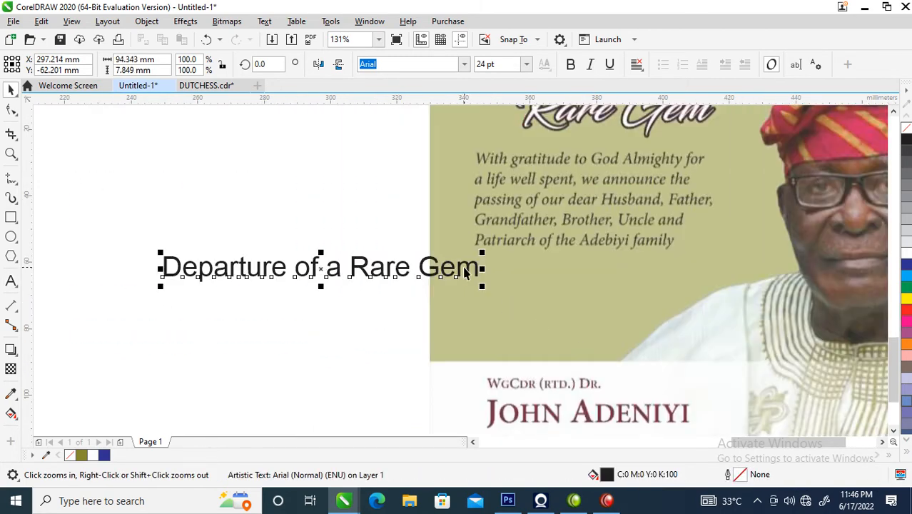
Move the "Departure of a Rare Gem" text higher beside the reference image and add a second line reading "With gratitude to God Al"
{"action": "left_click_drag", "start_coordinate": [466, 273], "coordinate": [444, 176]}
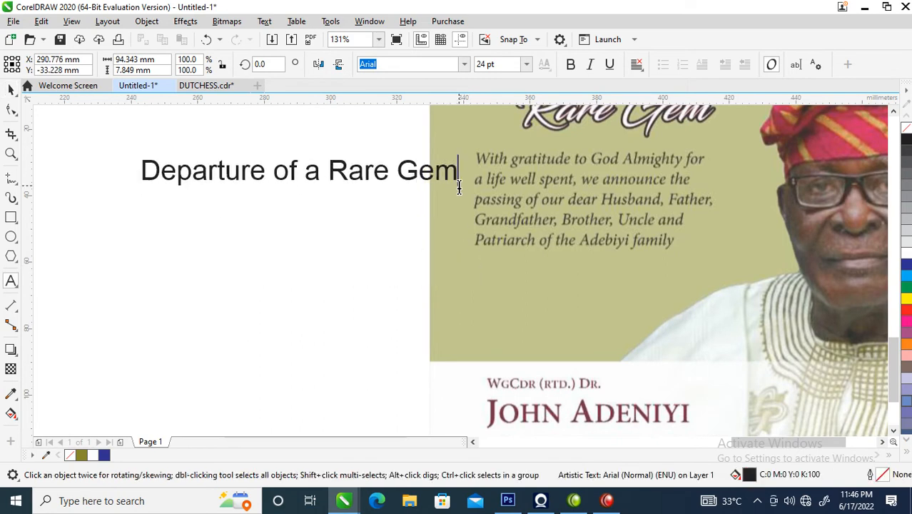
{"action": "left_click", "coordinate": [459, 187]}
{"action": "key", "text": "Return"}
{"action": "type", "text": "With gratitude"}
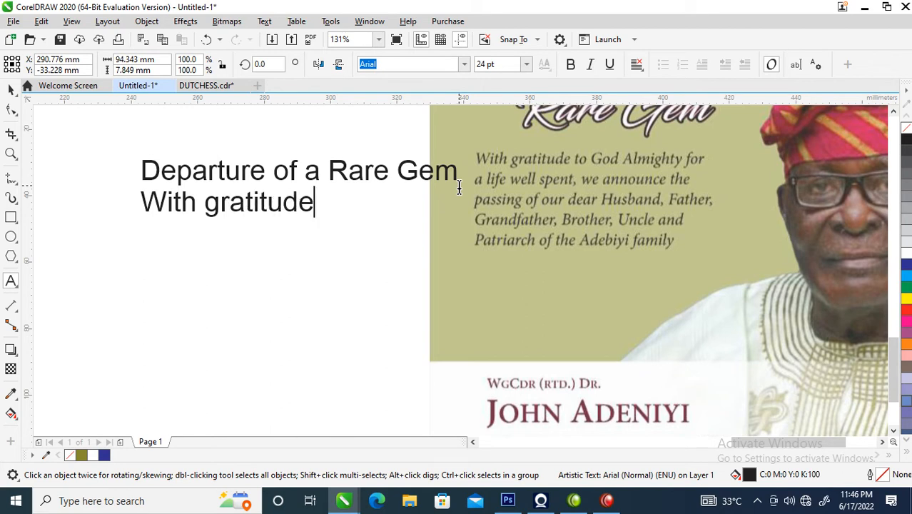
{"action": "type", "text": " to Goed"}
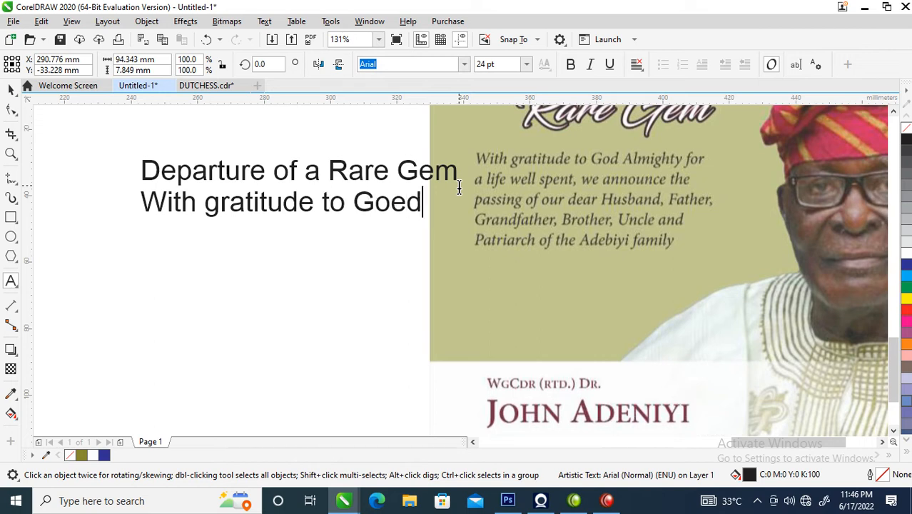
{"action": "key", "text": "BackSpace"}
{"action": "key", "text": "BackSpace"}
{"action": "type", "text": "d "}
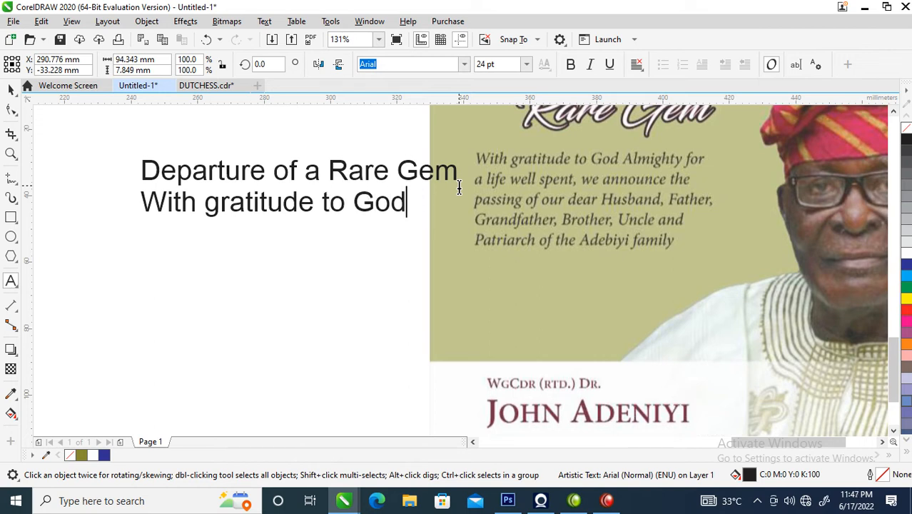
{"action": "type", "text": "Al"}
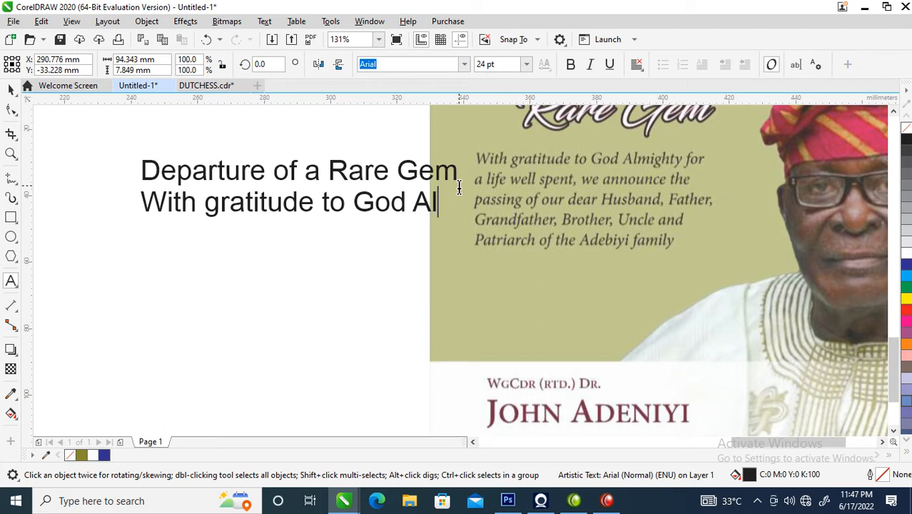
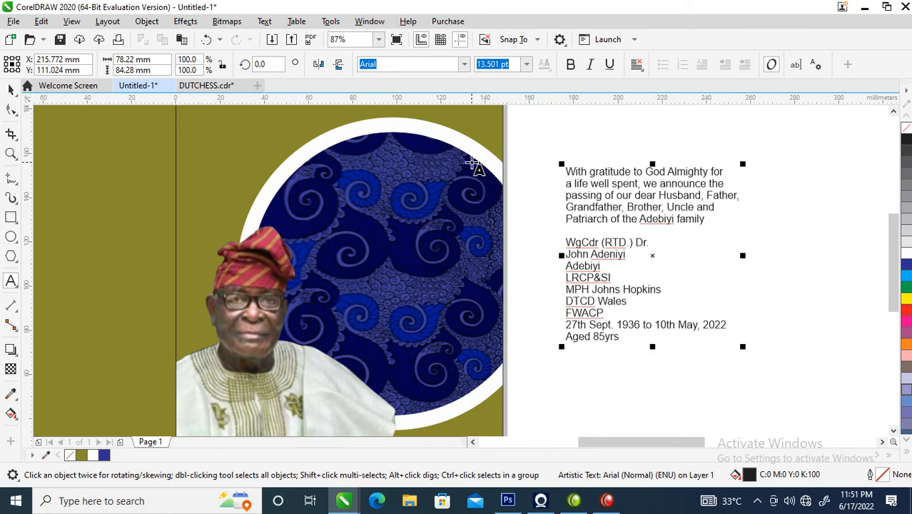
Paste "Departure of a Rare Gem" as separate artistic text and move it onto the right page above the fabric circle
{"action": "left_click", "coordinate": [526, 131]}
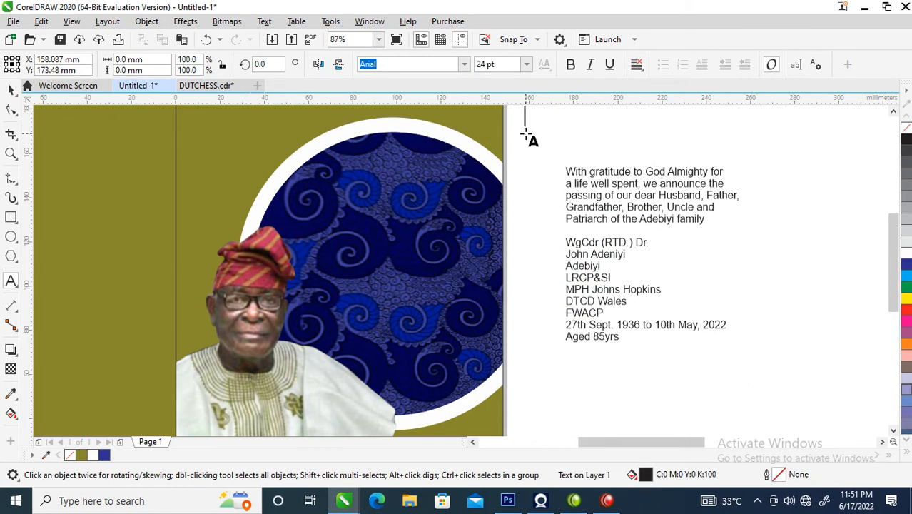
{"action": "key", "text": "ctrl+v"}
{"action": "key", "text": "ctrl+space"}
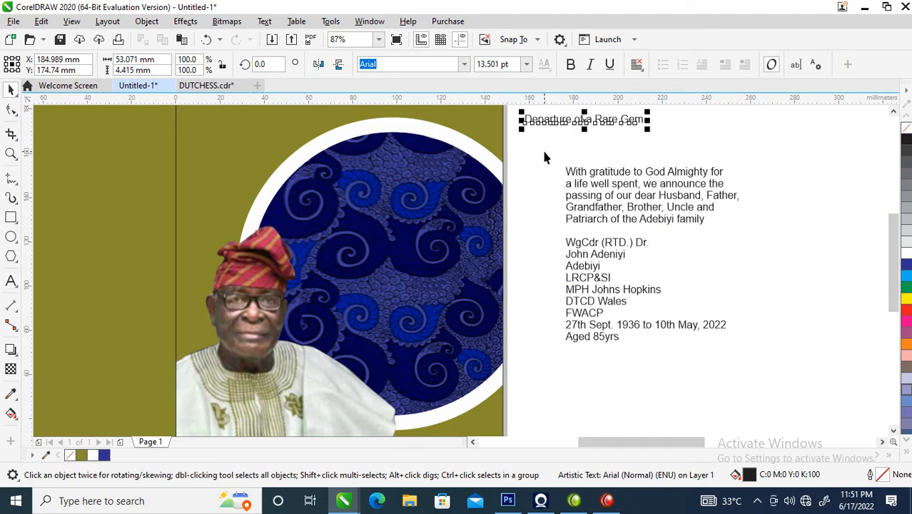
{"action": "scroll", "coordinate": [540, 146], "scroll_direction": "down", "scroll_amount": 2}
{"action": "key", "text": "F2"}
{"action": "left_click_drag", "start_coordinate": [332, 180], "coordinate": [684, 96]}
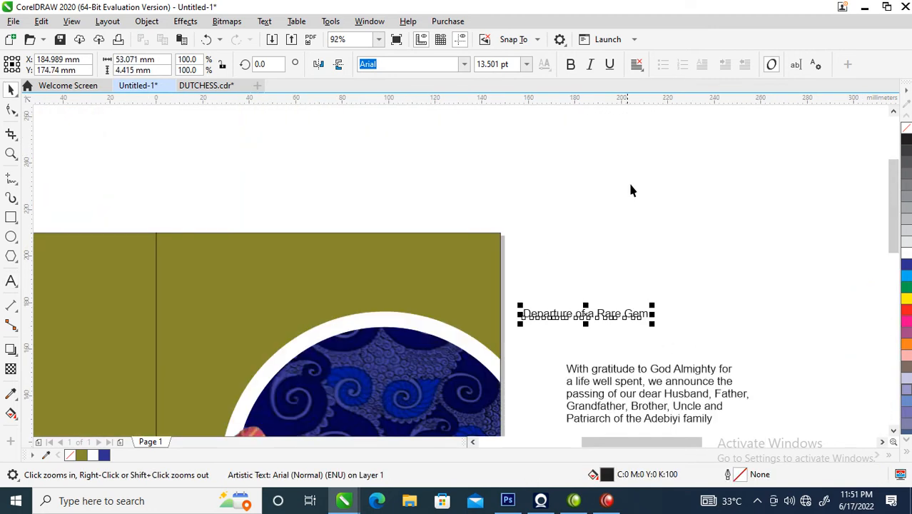
{"action": "left_click_drag", "start_coordinate": [635, 319], "coordinate": [317, 277]}
{"action": "left_click_drag", "start_coordinate": [120, 200], "coordinate": [543, 310]}
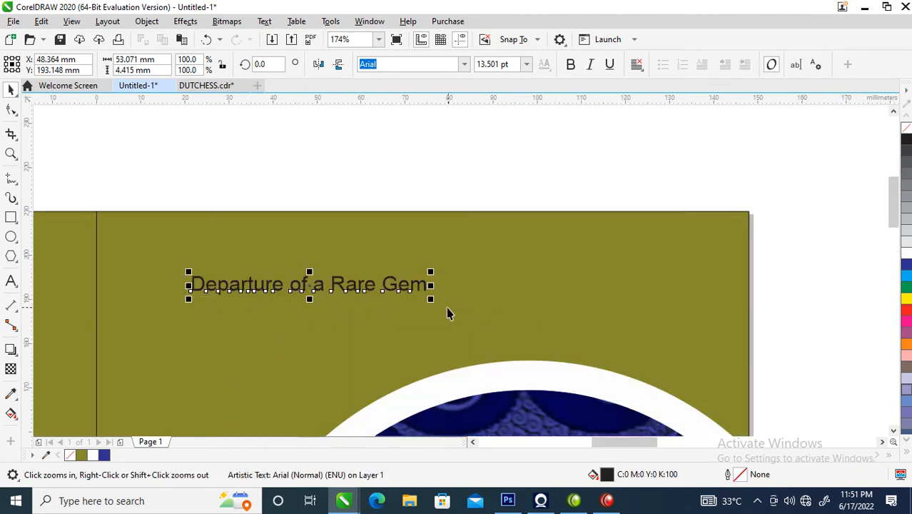
Break the title before "Rare Gem" and separate the two lines into individual text objects
{"action": "left_click", "coordinate": [332, 286]}
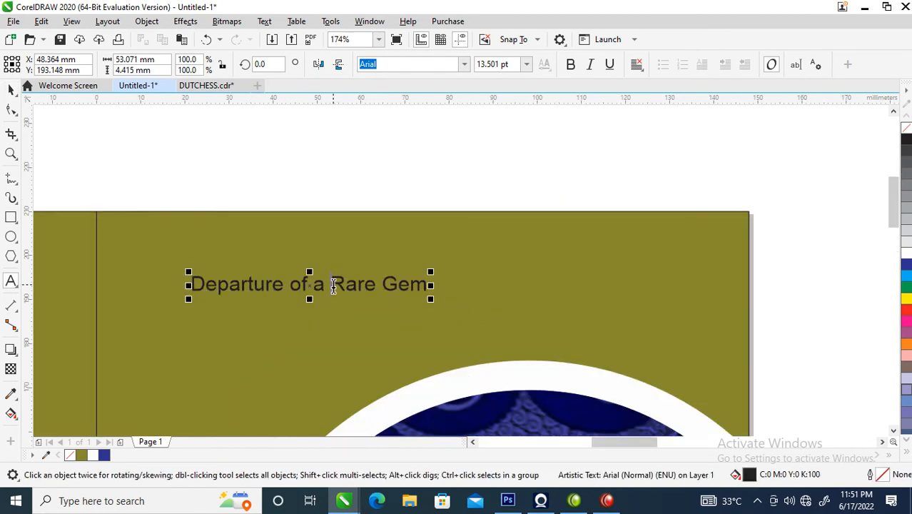
{"action": "double_click", "coordinate": [332, 286]}
{"action": "key", "text": "Return"}
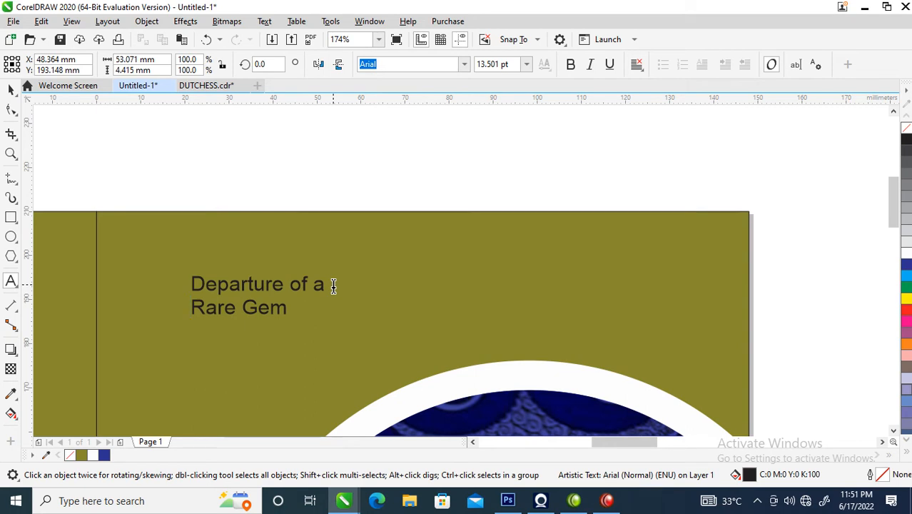
{"action": "key", "text": "ctrl+space"}
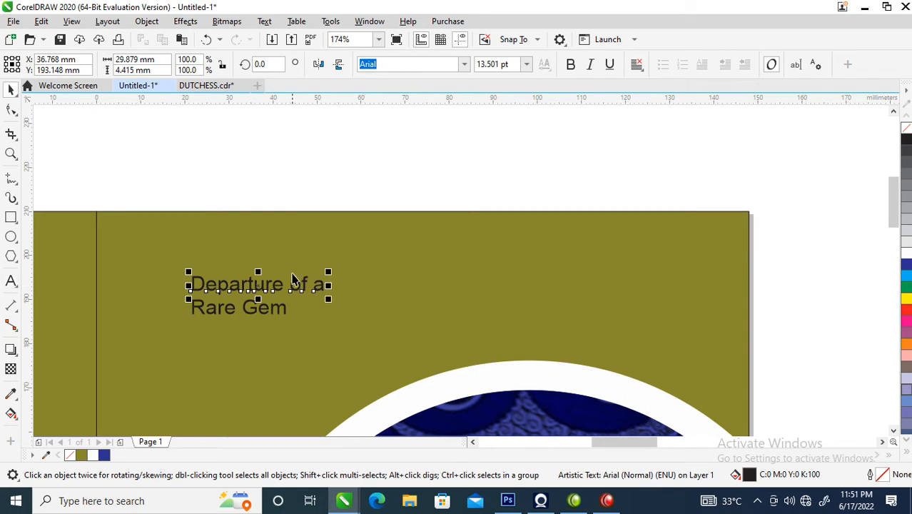
Set the "Rare Gem" text in Hello Paris Serif and fill it with white
{"action": "left_click", "coordinate": [284, 310]}
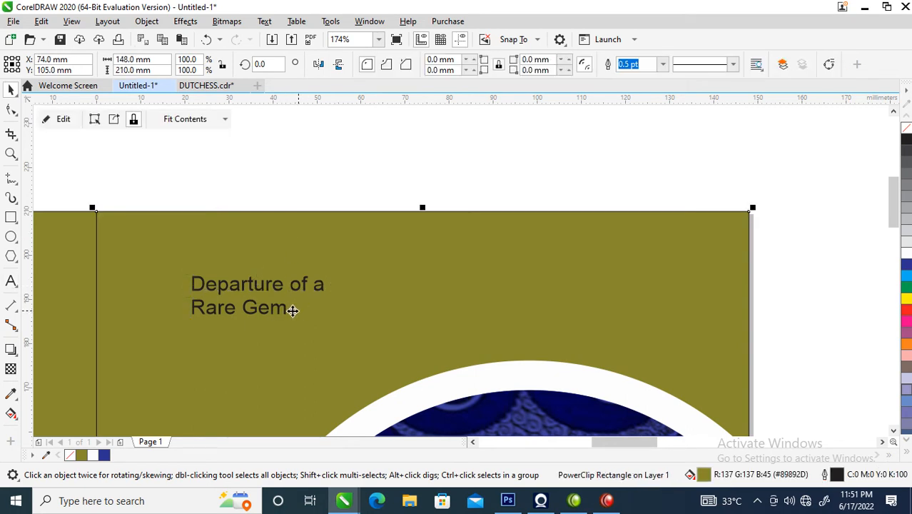
{"action": "left_click", "coordinate": [279, 316]}
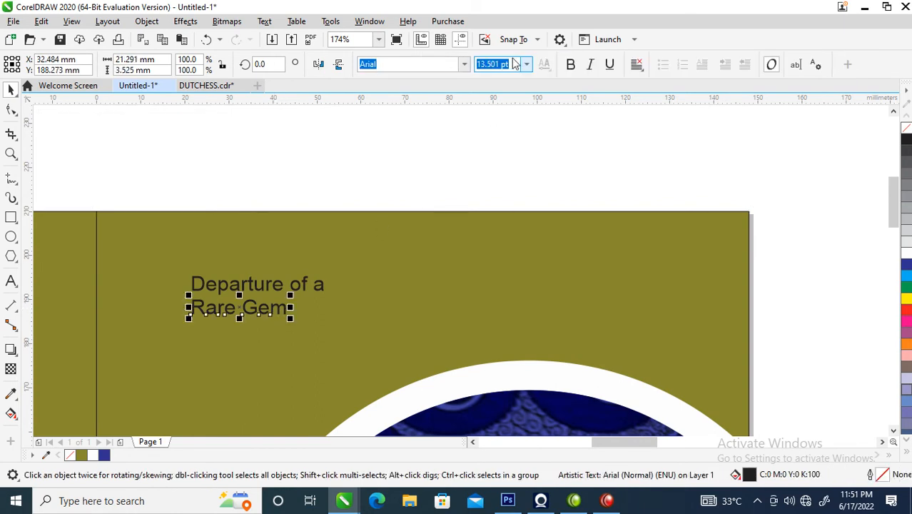
{"action": "left_click", "coordinate": [464, 64]}
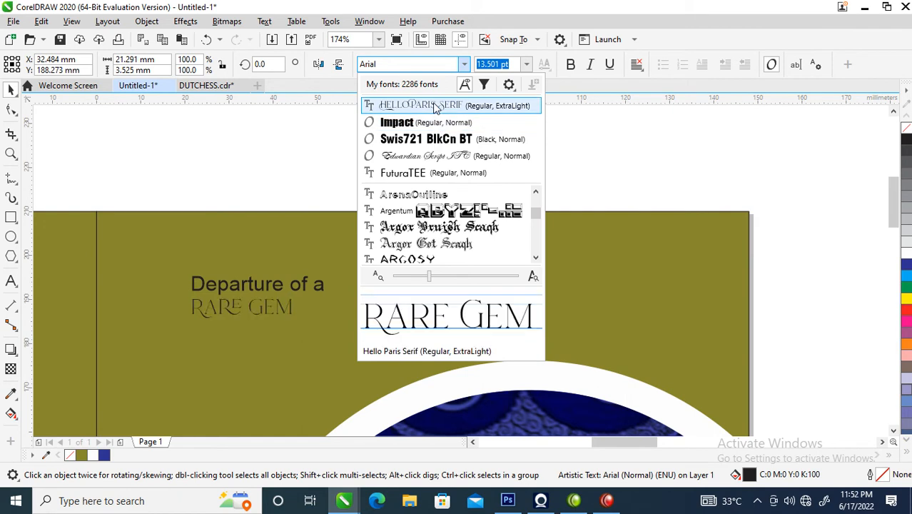
{"action": "left_click", "coordinate": [437, 107]}
{"action": "left_click", "coordinate": [905, 256]}
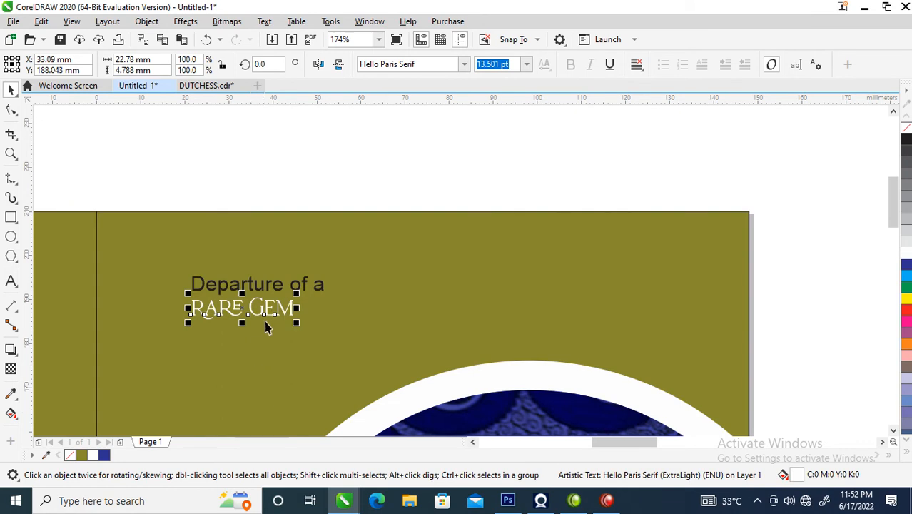
Enlarge the "Rare Gem" text to about 89 × 19 mm and move it up clear of the circle's white ring
{"action": "left_click_drag", "start_coordinate": [297, 326], "coordinate": [425, 360]}
{"action": "left_click", "coordinate": [665, 407]}
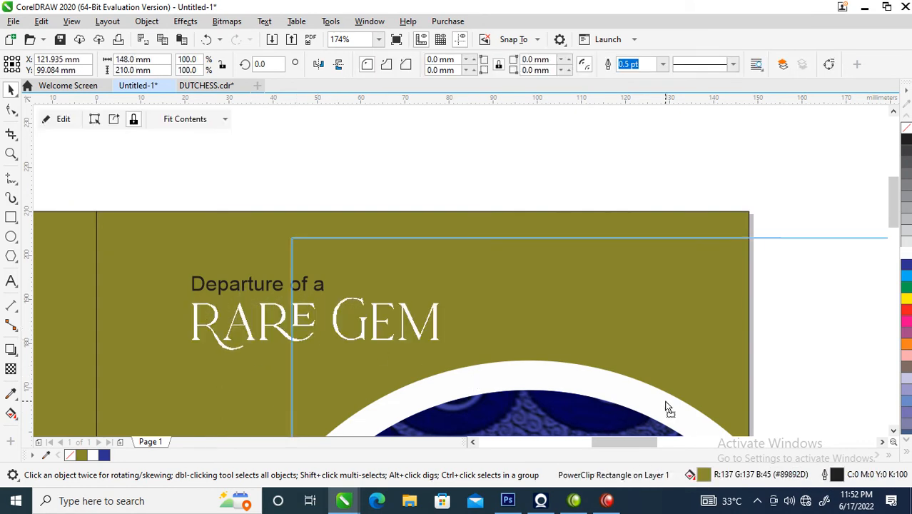
{"action": "left_click", "coordinate": [435, 334]}
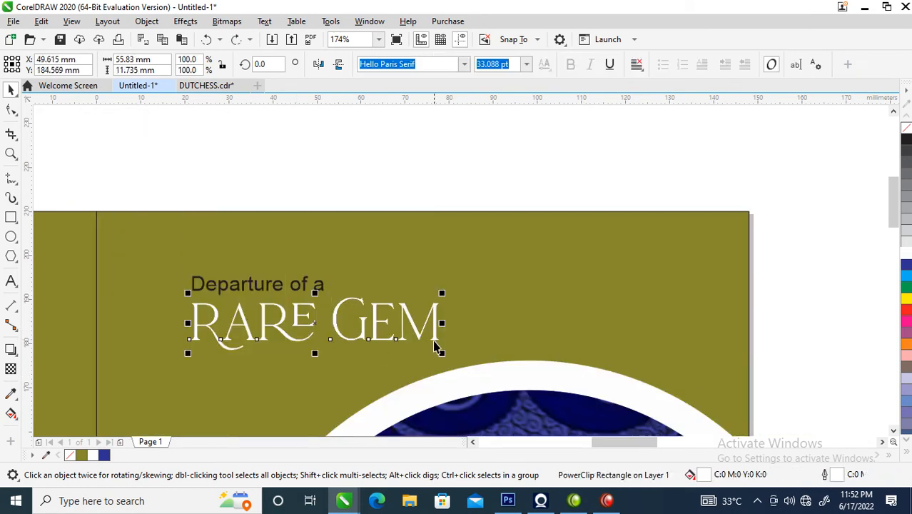
{"action": "left_click_drag", "start_coordinate": [441, 355], "coordinate": [590, 386]}
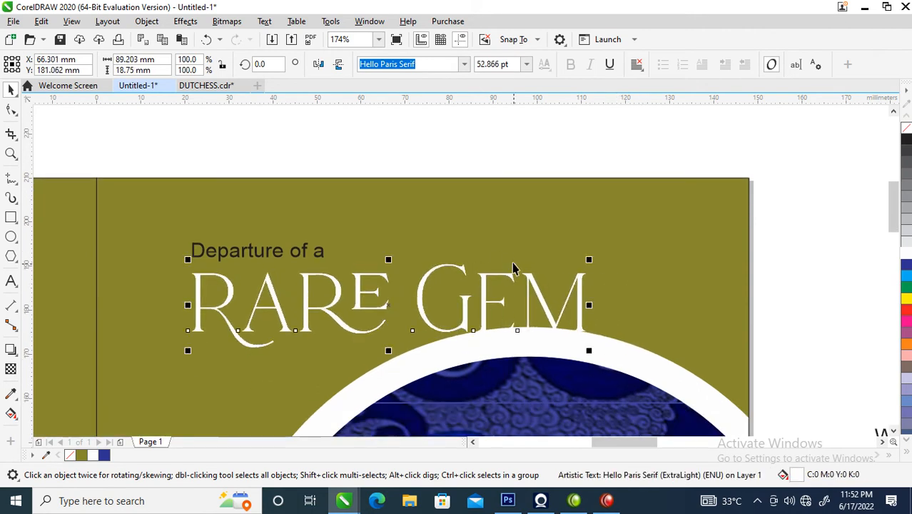
{"action": "left_click_drag", "start_coordinate": [504, 274], "coordinate": [506, 250]}
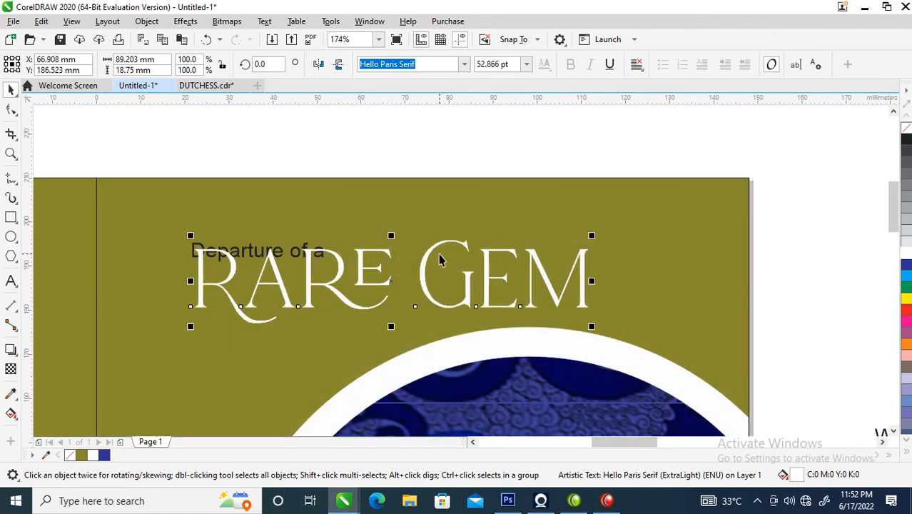
{"action": "left_click", "coordinate": [298, 256]}
{"action": "left_click_drag", "start_coordinate": [298, 257], "coordinate": [362, 224]}
{"action": "key", "text": "ctrl+z"}
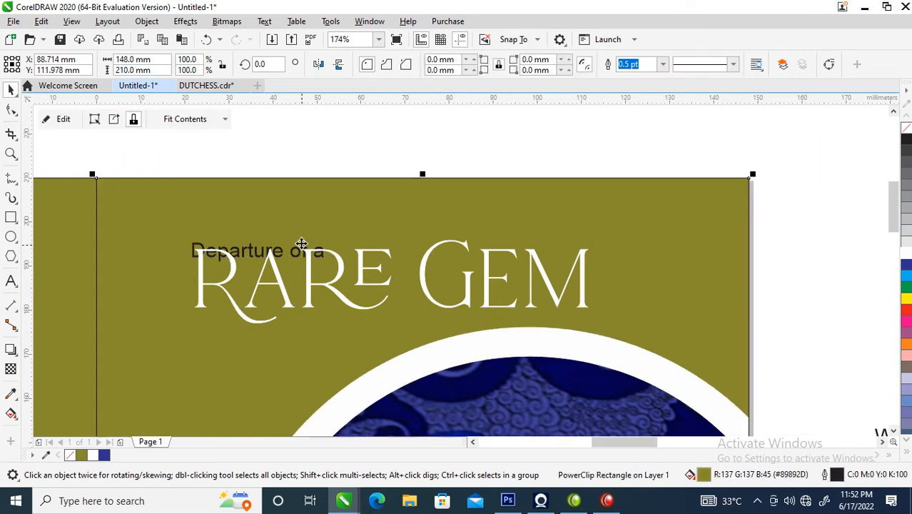
Place the "Departure of a" text centrally above "Rare Gem" and set its font to Trajan Pro
{"action": "left_click", "coordinate": [296, 258]}
{"action": "left_click_drag", "start_coordinate": [296, 258], "coordinate": [385, 226]}
{"action": "left_click", "coordinate": [465, 65]}
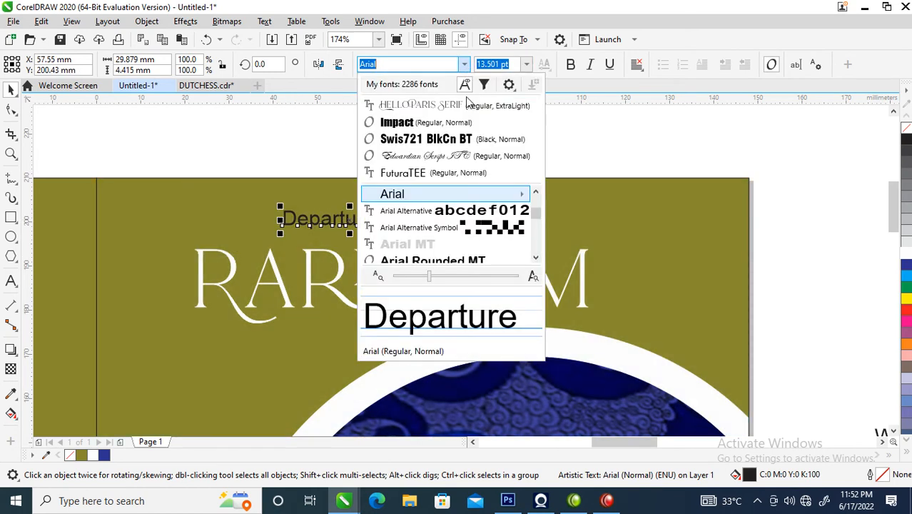
{"action": "type", "text": "tr"}
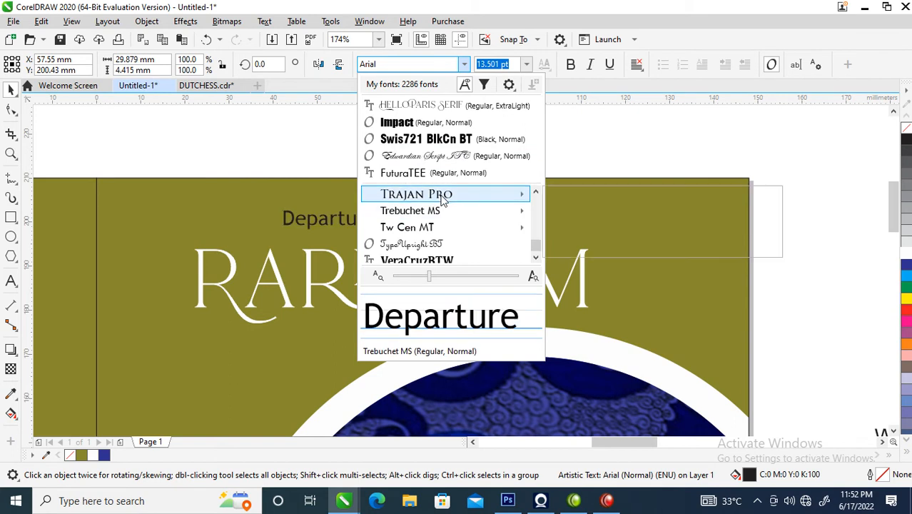
{"action": "key", "text": "Return"}
{"action": "left_click_drag", "start_coordinate": [432, 220], "coordinate": [443, 229]}
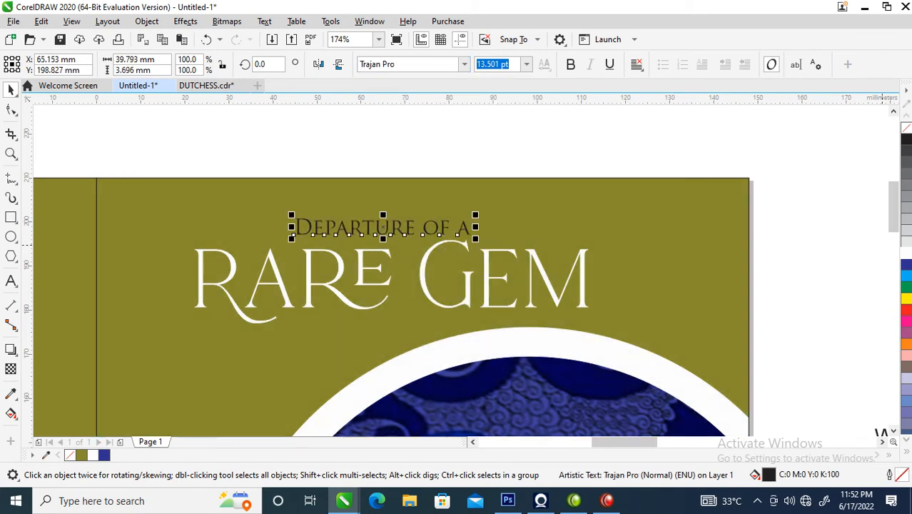
Fill the "Departure of a" text with white
{"action": "scroll", "coordinate": [421, 287], "scroll_direction": "down", "scroll_amount": 3}
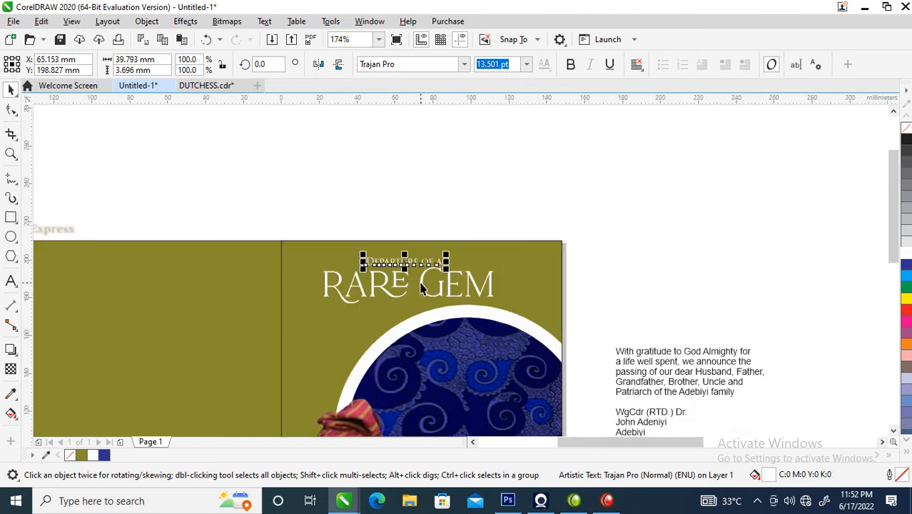
{"action": "scroll", "coordinate": [397, 268], "scroll_direction": "down", "scroll_amount": 1}
{"action": "key", "text": "F2"}
{"action": "left_click_drag", "start_coordinate": [328, 237], "coordinate": [593, 385]}
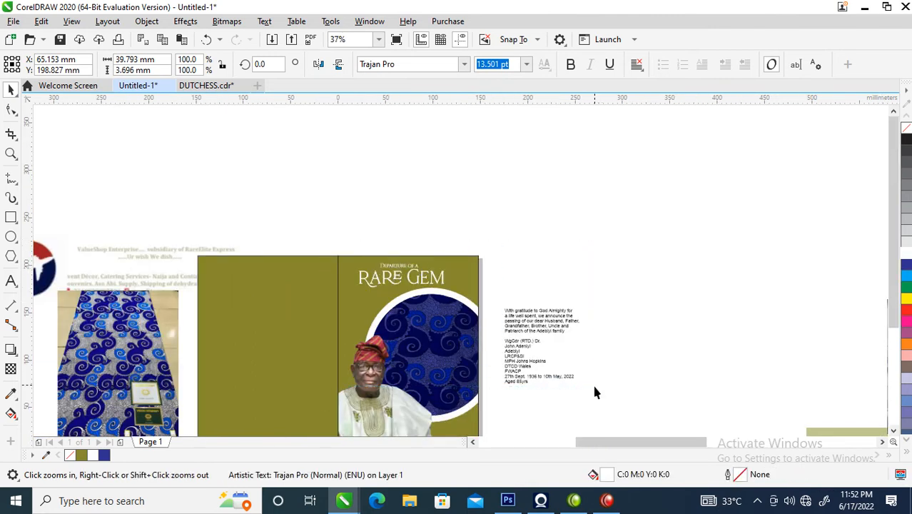
{"action": "left_click_drag", "start_coordinate": [191, 134], "coordinate": [519, 253]}
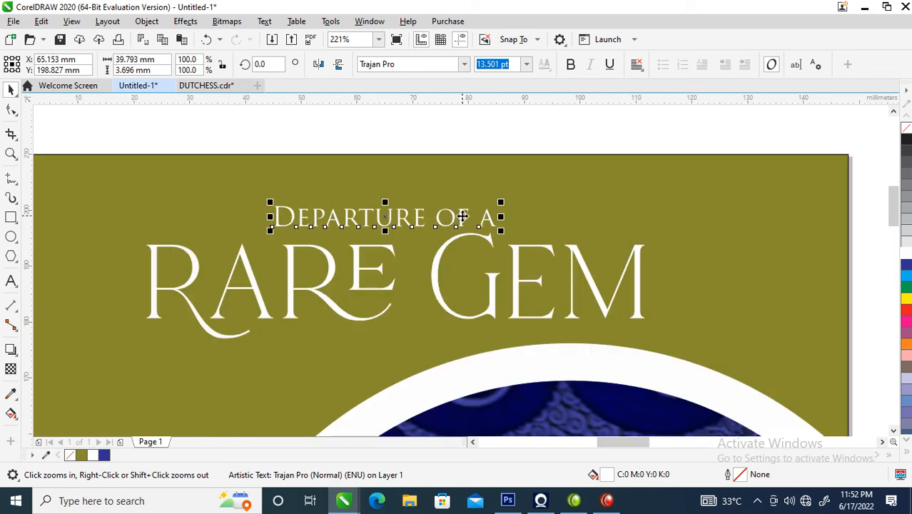
Change "Departure of a" to uppercase and move it so its left edge lines up with the start of "Rare Gem"
{"action": "double_click", "coordinate": [462, 217]}
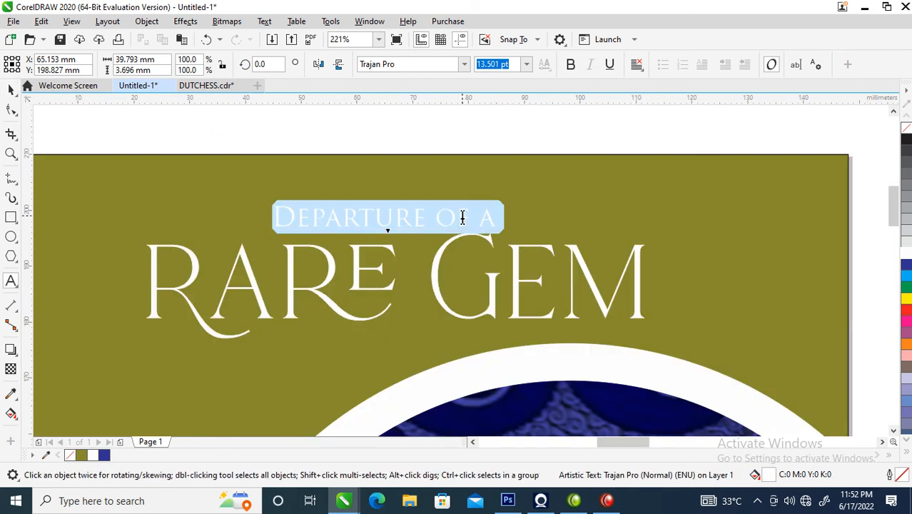
{"action": "key", "text": "shift+F3"}
{"action": "left_click", "coordinate": [432, 236]}
{"action": "left_click", "coordinate": [440, 289]}
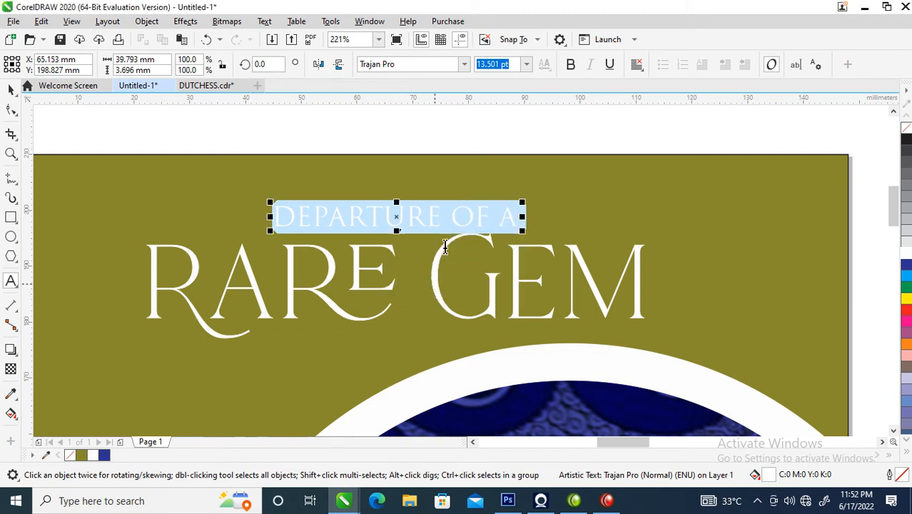
{"action": "key", "text": "ctrl+space"}
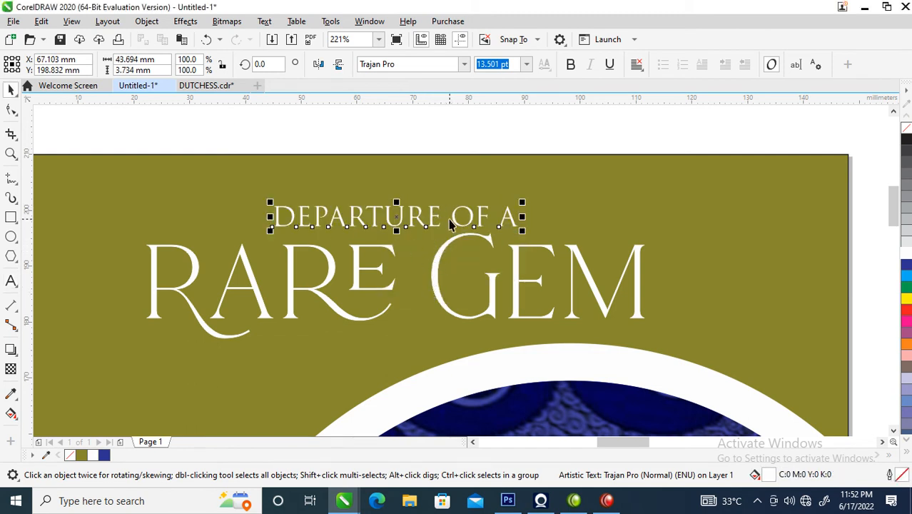
{"action": "left_click_drag", "start_coordinate": [459, 224], "coordinate": [333, 236]}
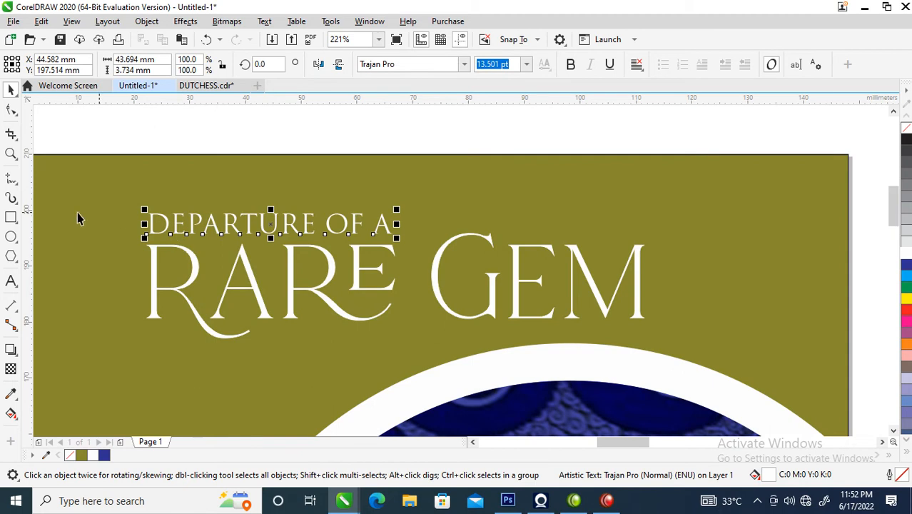
Draw a horizontal line about 43 mm long from the end of "DEPARTURE OF A" to above the last letter of "Rare Gem"
{"action": "left_click", "coordinate": [12, 180]}
{"action": "left_click", "coordinate": [400, 228]}
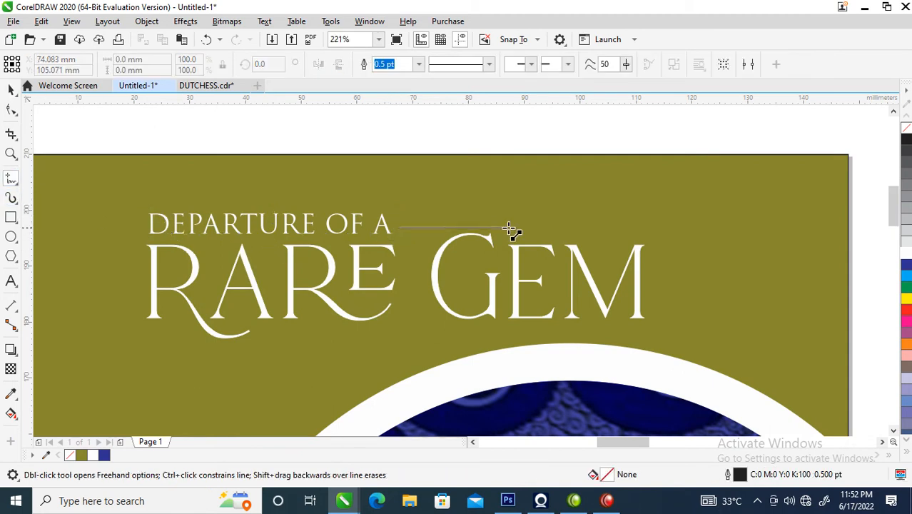
{"action": "left_click", "coordinate": [641, 229]}
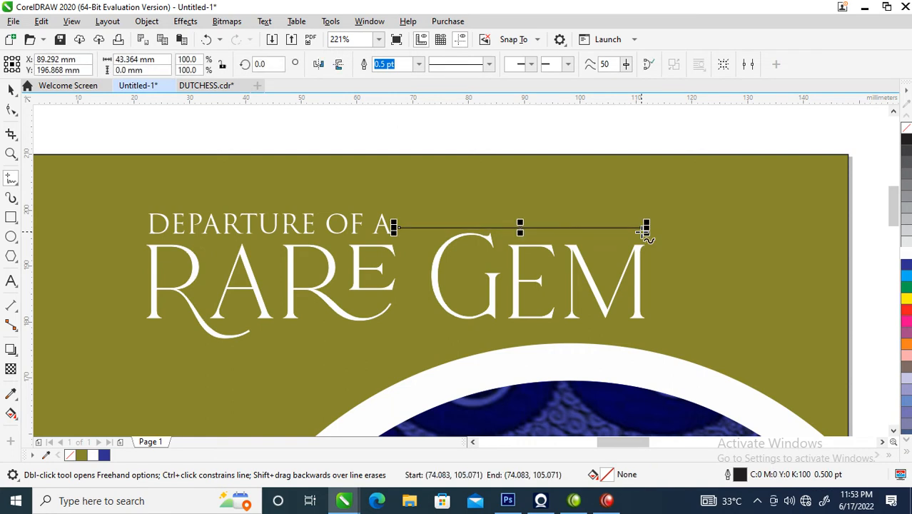
{"action": "key", "text": "space"}
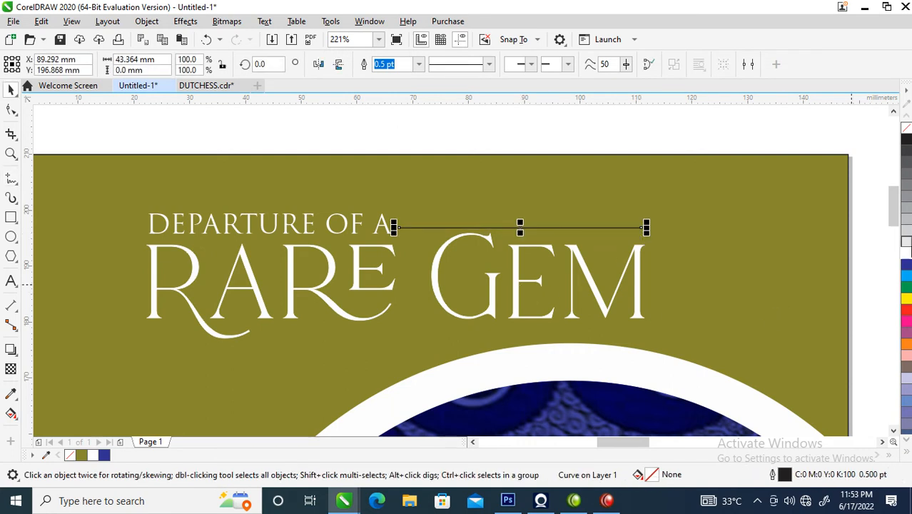
Colour the horizontal line white and set its outline width to 1 pt
{"action": "right_click", "coordinate": [908, 253]}
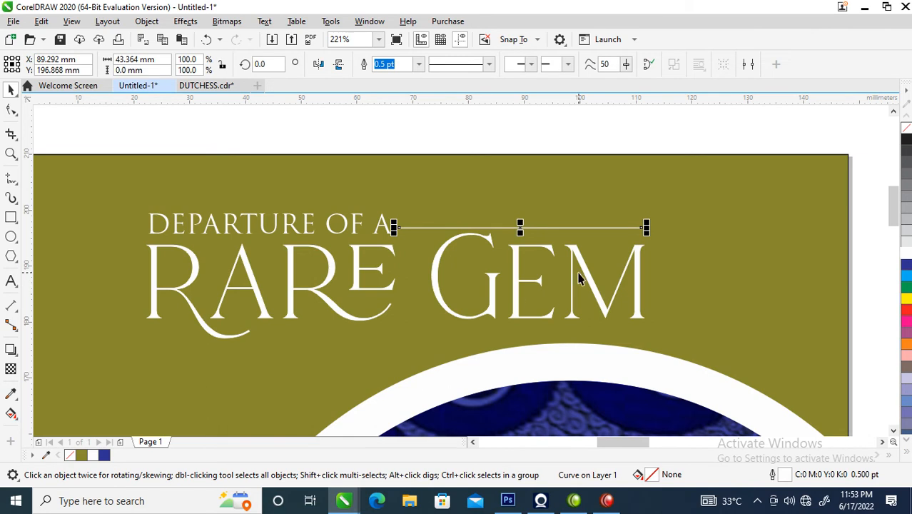
{"action": "key", "text": "F12"}
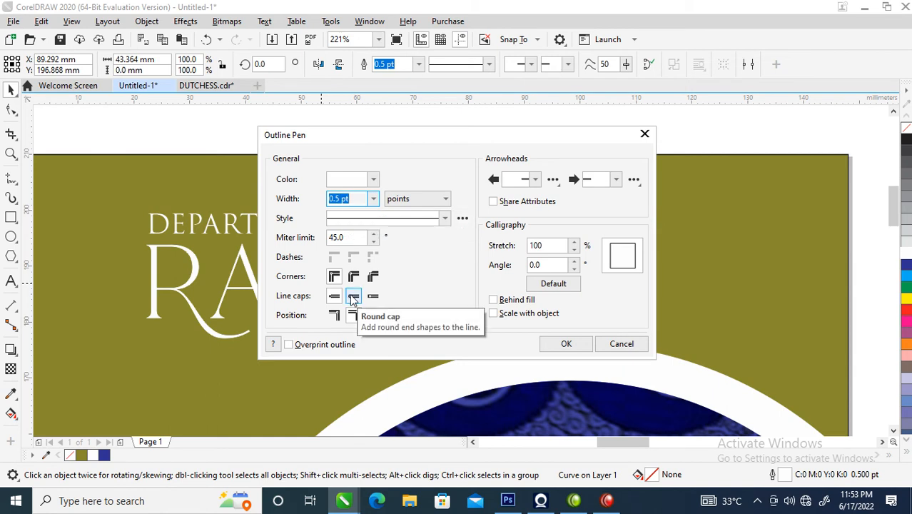
{"action": "type", "text": "1"}
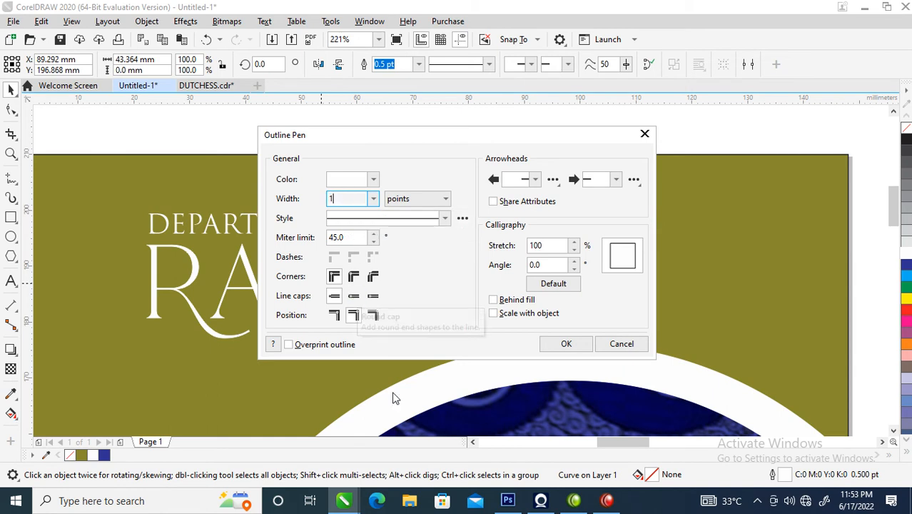
{"action": "left_click", "coordinate": [567, 345]}
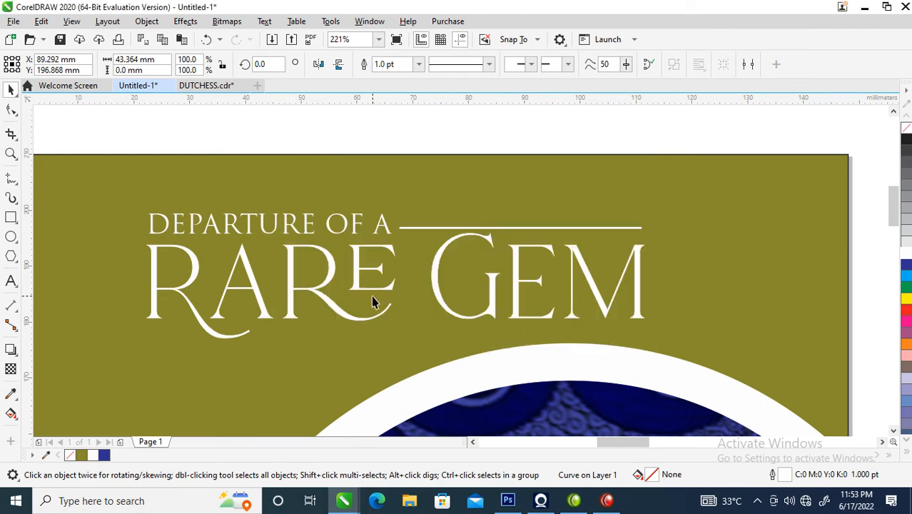
Give "DEPARTURE OF A", "Rare Gem" and the line beside them a white outline
{"action": "scroll", "coordinate": [372, 296], "scroll_direction": "down", "scroll_amount": 3}
{"action": "scroll", "coordinate": [304, 250], "scroll_direction": "down", "scroll_amount": 2}
{"action": "key", "text": "z"}
{"action": "left_click_drag", "start_coordinate": [278, 223], "coordinate": [520, 303]}
{"action": "left_click_drag", "start_coordinate": [141, 193], "coordinate": [721, 380]}
{"action": "key", "text": "space"}
{"action": "left_click_drag", "start_coordinate": [121, 122], "coordinate": [755, 398]}
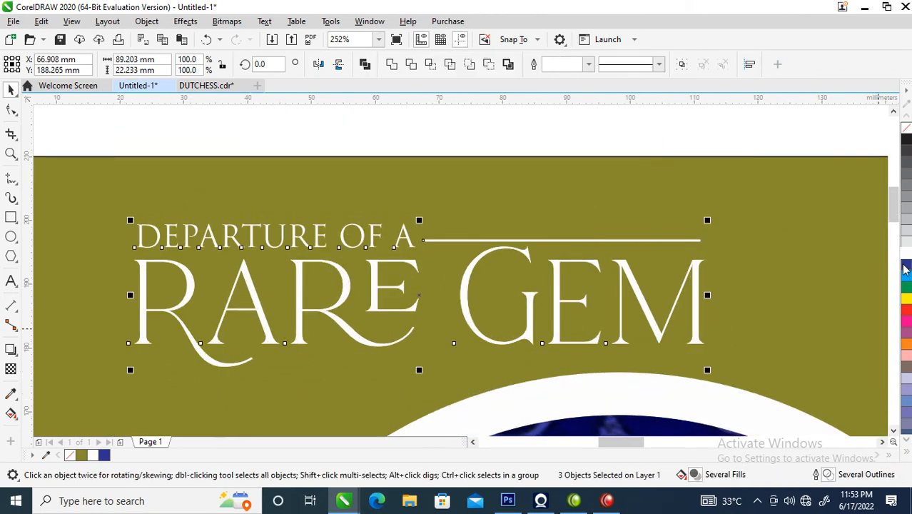
{"action": "left_click", "coordinate": [284, 128]}
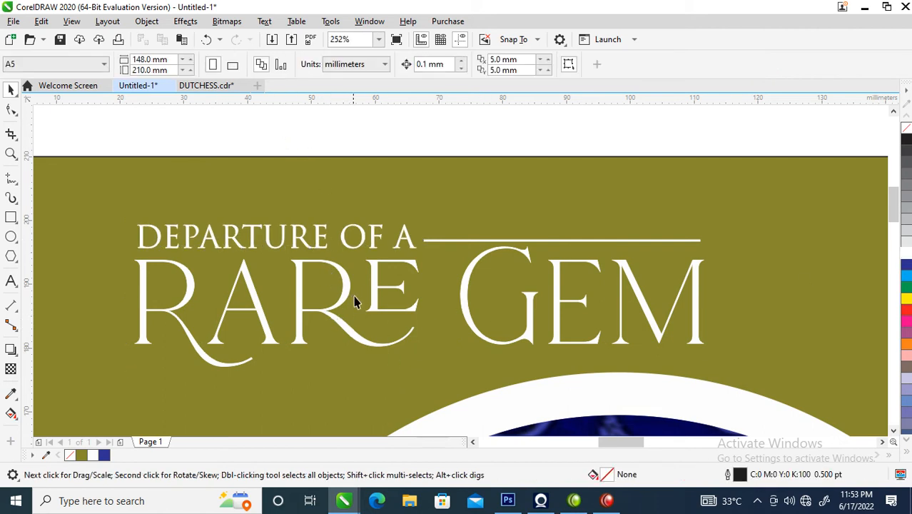
Set the "Rare Gem" text's outline to 2 pt width, placed behind the fill, with round corners
{"action": "left_click", "coordinate": [376, 314]}
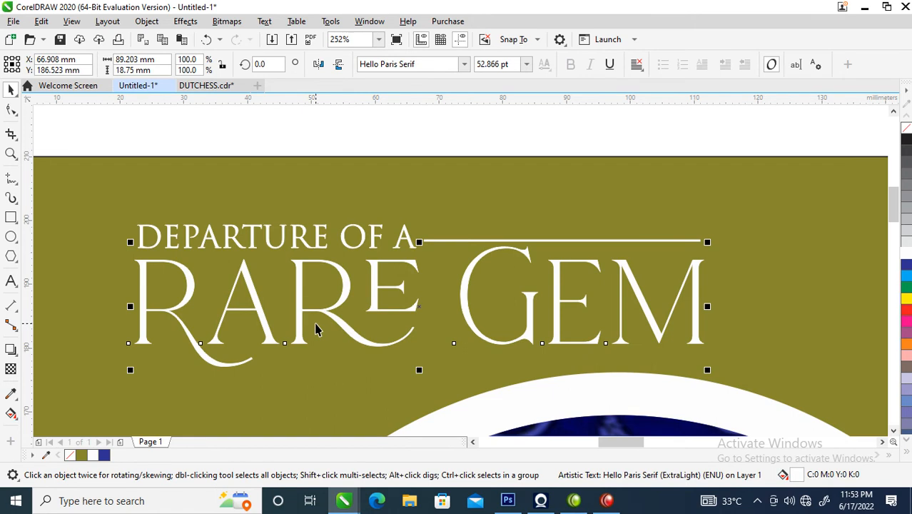
{"action": "key", "text": "F12"}
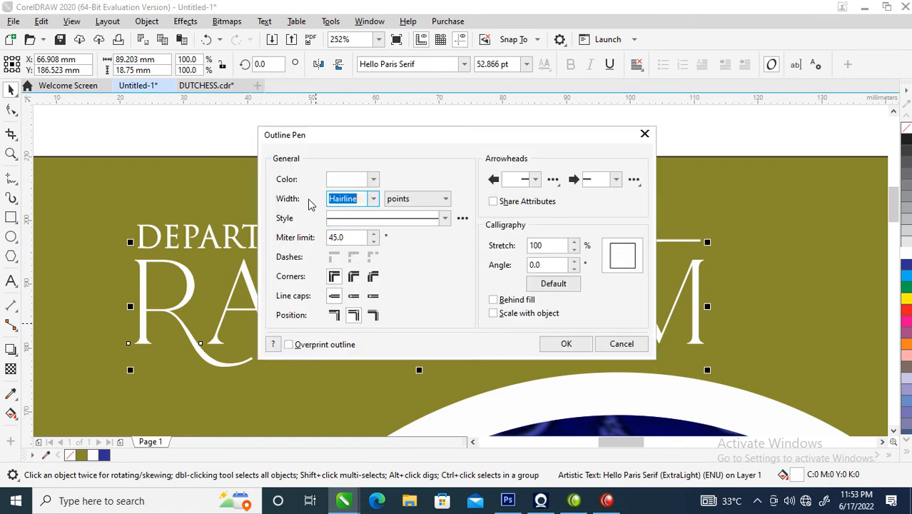
{"action": "type", "text": "2"}
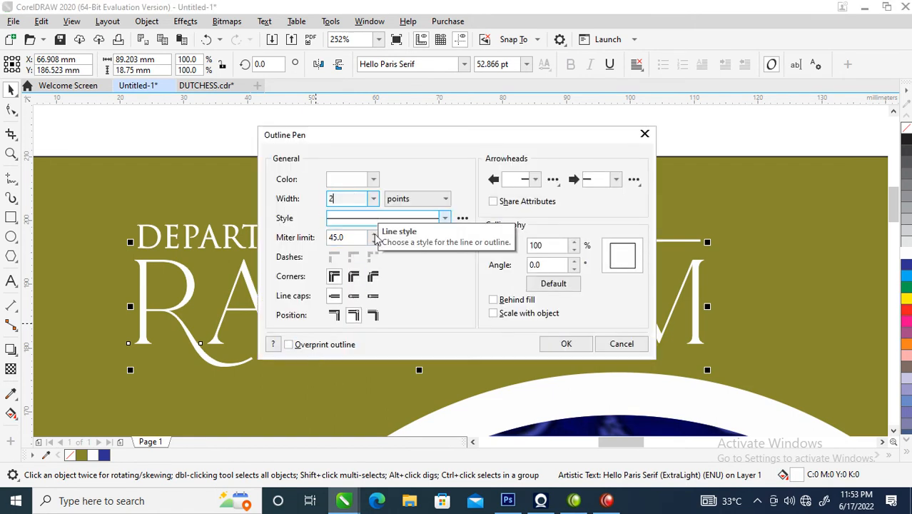
{"action": "left_click", "coordinate": [492, 300]}
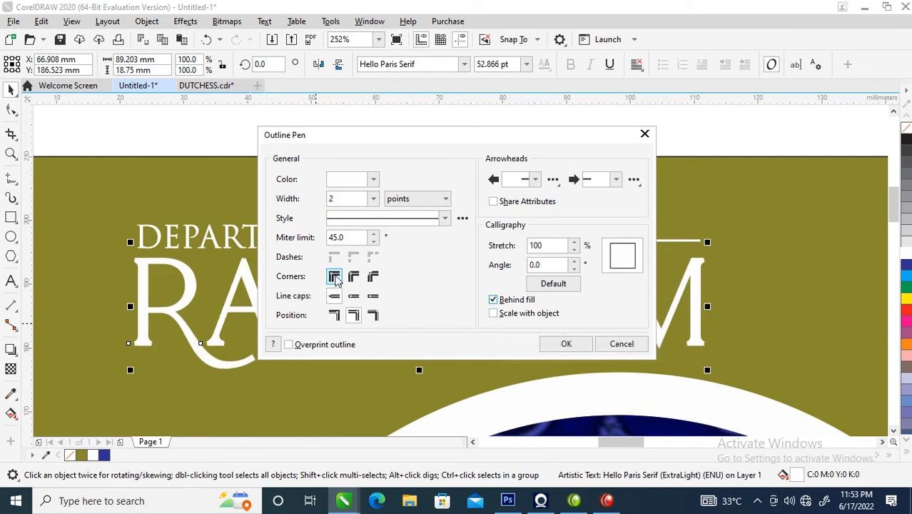
{"action": "left_click", "coordinate": [353, 276]}
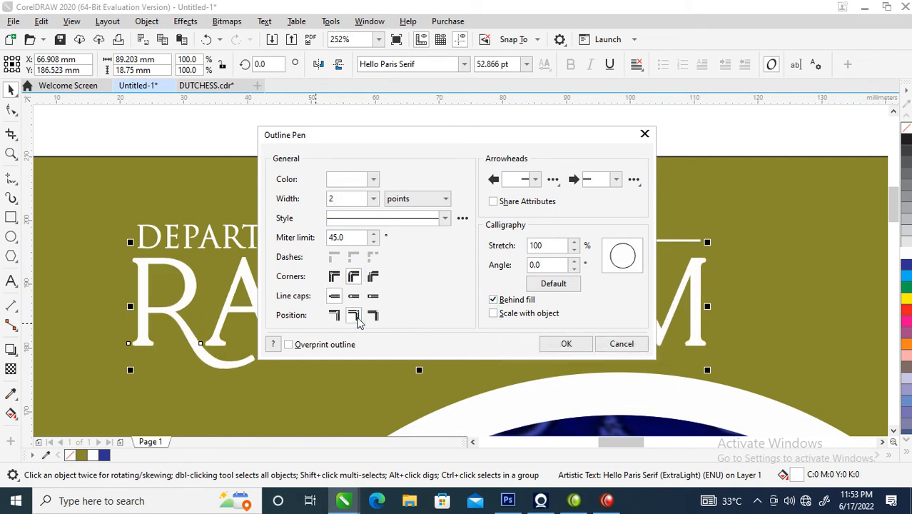
{"action": "left_click", "coordinate": [564, 344]}
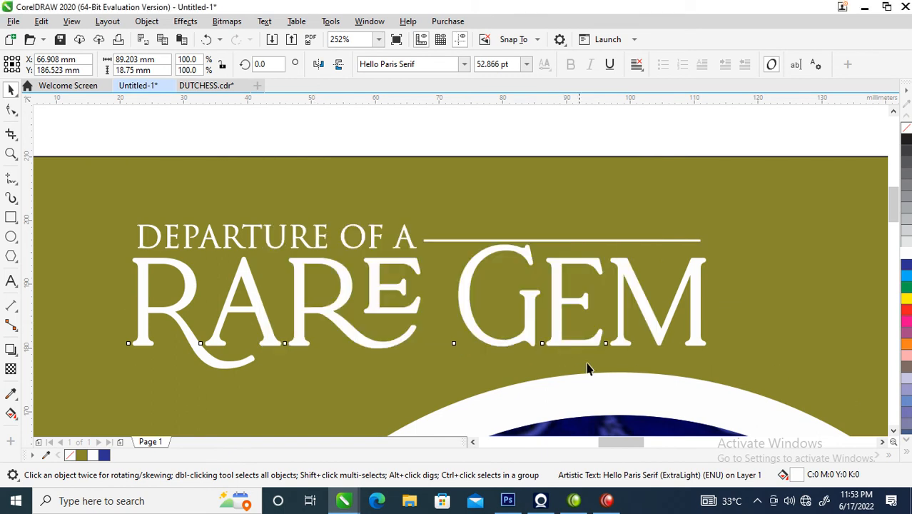
Group the two title texts with the line and add a drop shadow offset about 0.7 mm sideways and 1.1 mm downwards
{"action": "scroll", "coordinate": [535, 362], "scroll_direction": "down", "scroll_amount": 2}
{"action": "left_click_drag", "start_coordinate": [242, 218], "coordinate": [671, 413]}
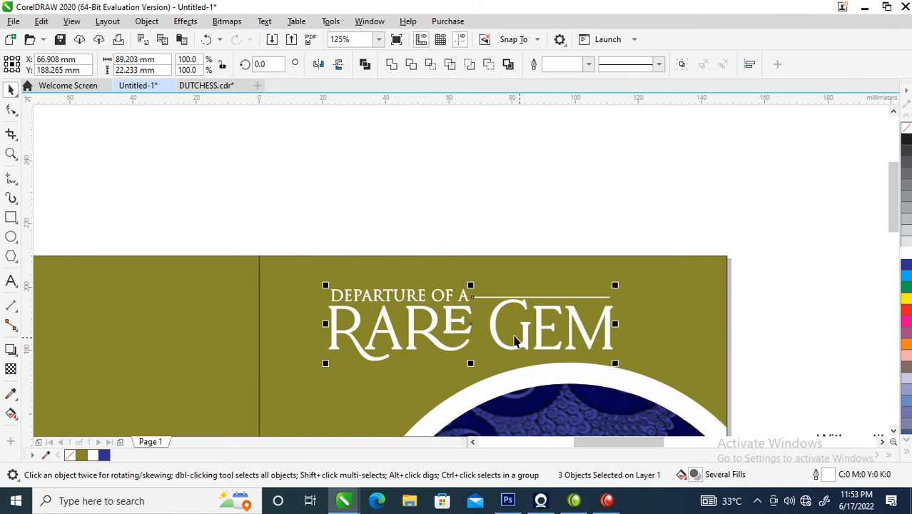
{"action": "key", "text": "ctrl+g"}
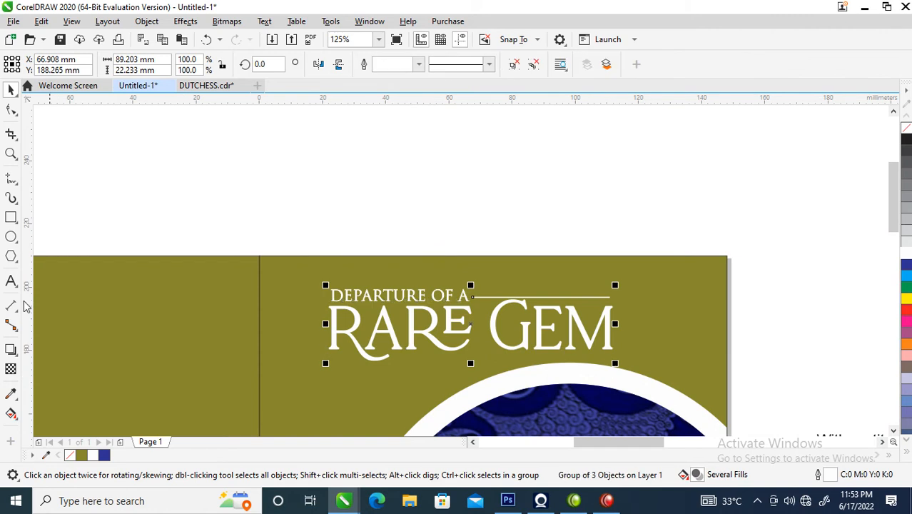
{"action": "left_click", "coordinate": [10, 350]}
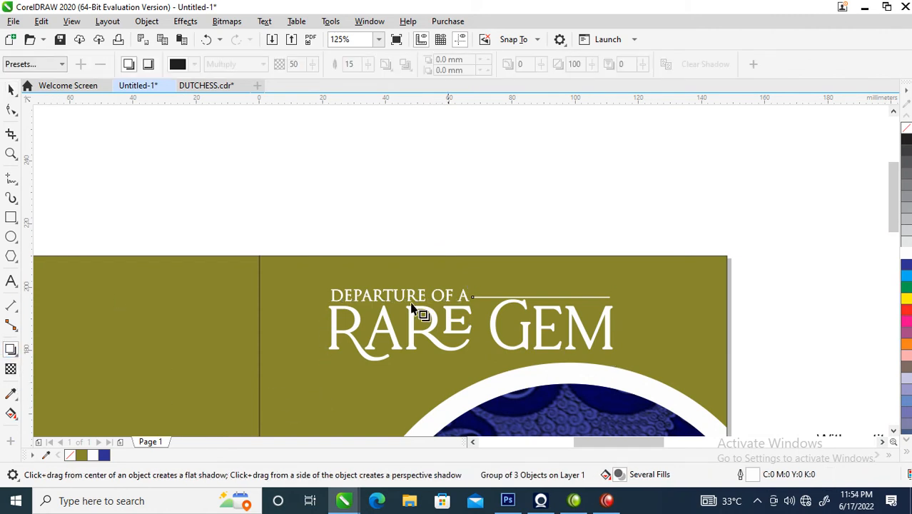
{"action": "left_click_drag", "start_coordinate": [470, 324], "coordinate": [494, 364]}
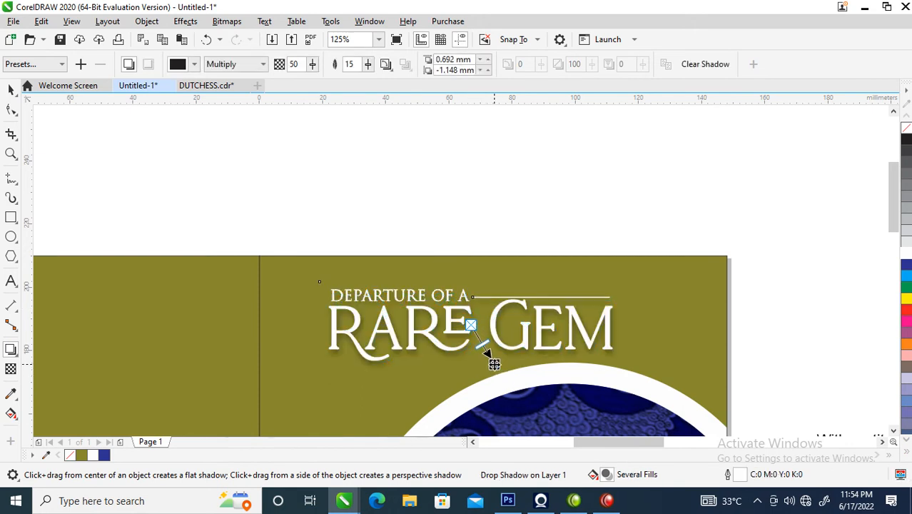
Break the drop shadow apart from the title and group the two together
{"action": "left_click", "coordinate": [147, 20]}
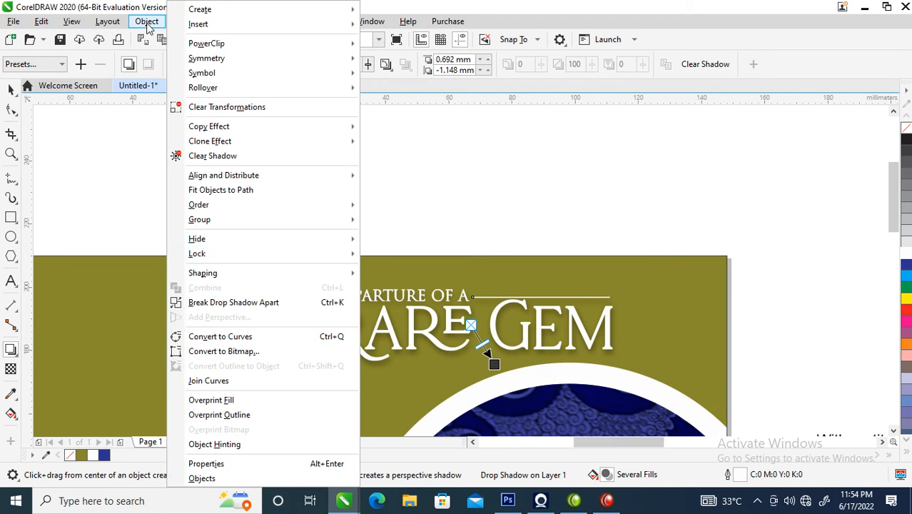
{"action": "left_click", "coordinate": [243, 303]}
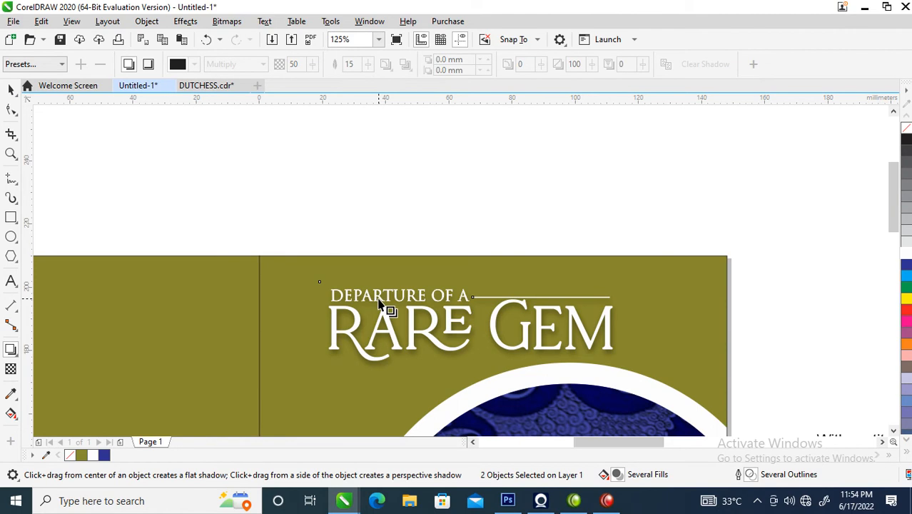
{"action": "key", "text": "space"}
{"action": "left_click", "coordinate": [626, 314]}
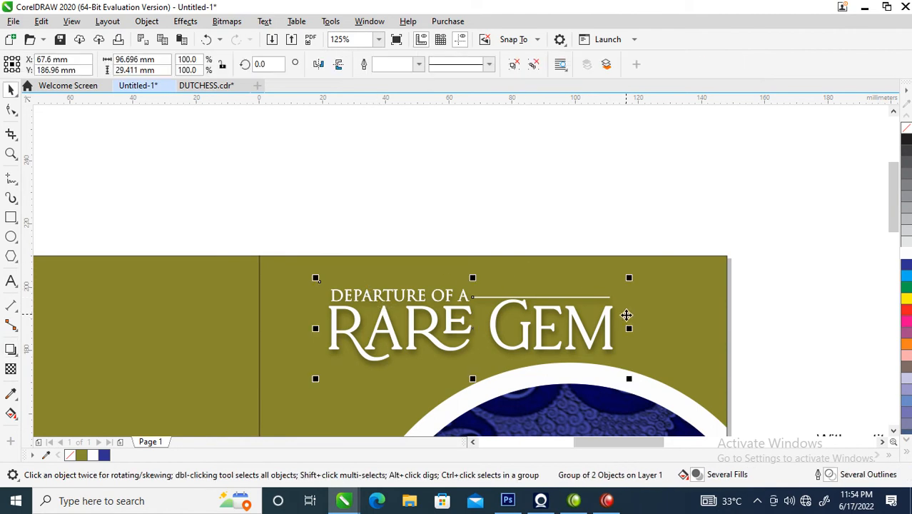
Centre the title group horizontally on the front cover's olive rectangle
{"action": "key", "text": "c"}
{"action": "scroll", "coordinate": [576, 261], "scroll_direction": "down", "scroll_amount": 2}
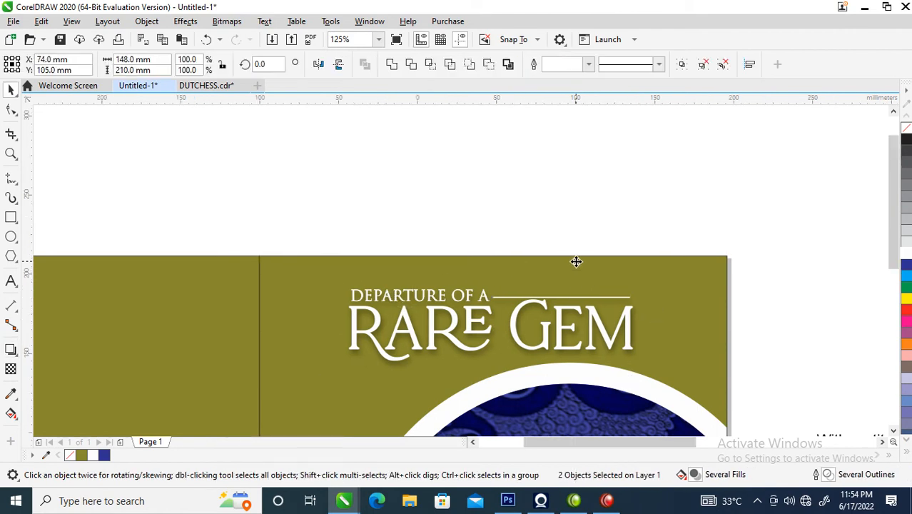
{"action": "key", "text": "z"}
{"action": "left_click_drag", "start_coordinate": [499, 253], "coordinate": [638, 361]}
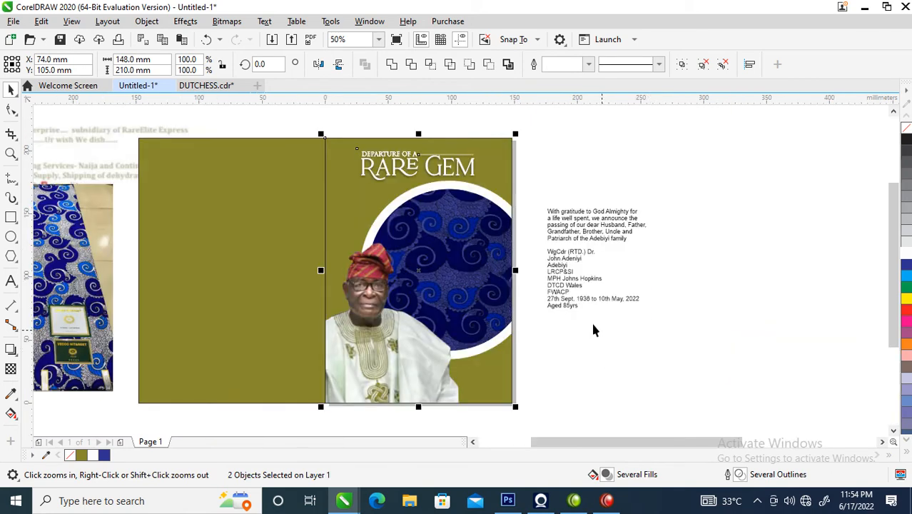
Set the font of the announcement text beside the front cover to Trajan Pro
{"action": "left_click_drag", "start_coordinate": [280, 146], "coordinate": [697, 371]}
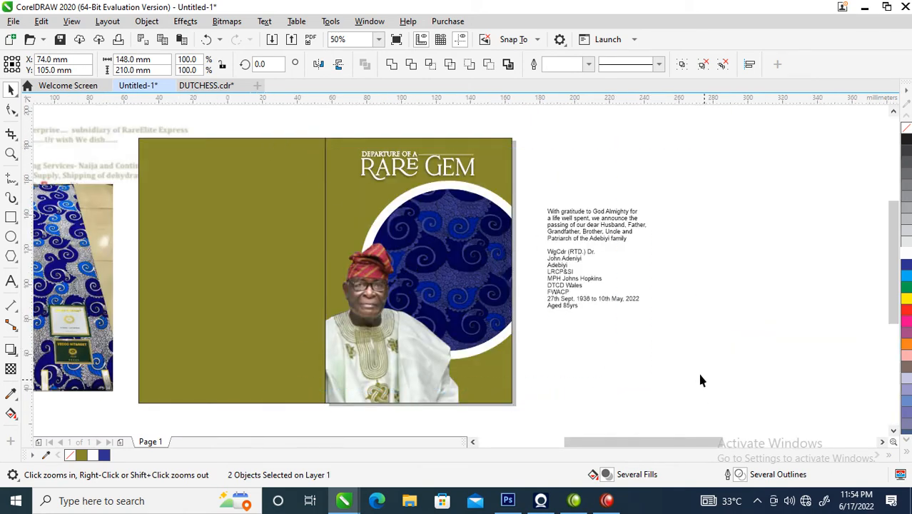
{"action": "key", "text": "space"}
{"action": "left_click", "coordinate": [586, 257]}
{"action": "left_click_drag", "start_coordinate": [589, 255], "coordinate": [628, 288]}
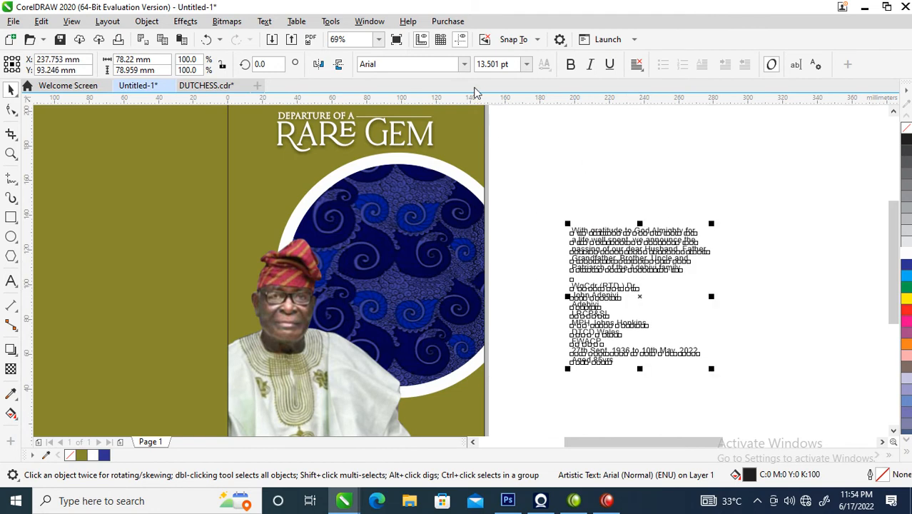
{"action": "left_click", "coordinate": [464, 65]}
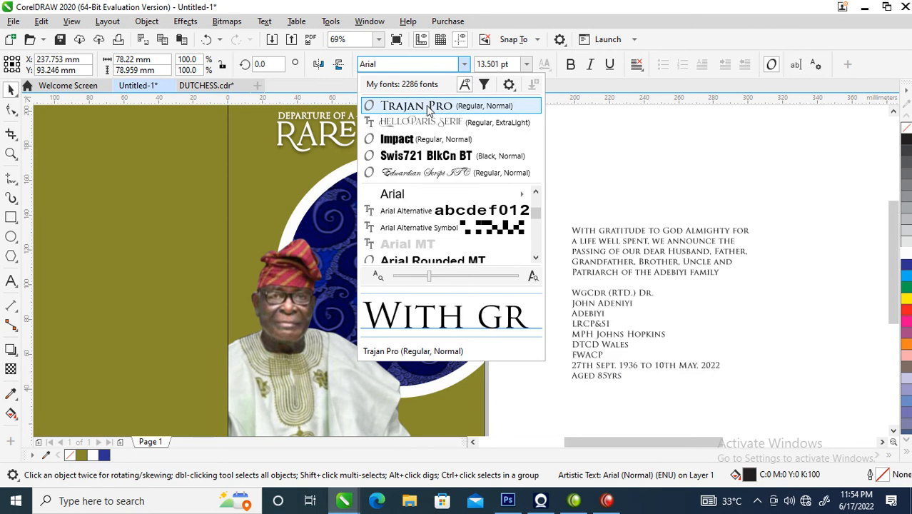
{"action": "left_click", "coordinate": [429, 107]}
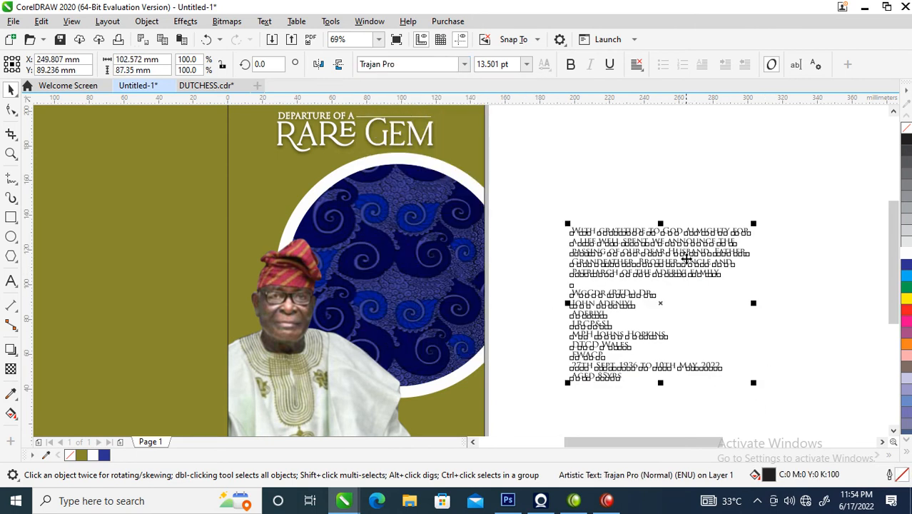
Place the announcement text in white over the fabric circle, scaled down to about 83 mm wide
{"action": "left_click_drag", "start_coordinate": [692, 251], "coordinate": [656, 244]}
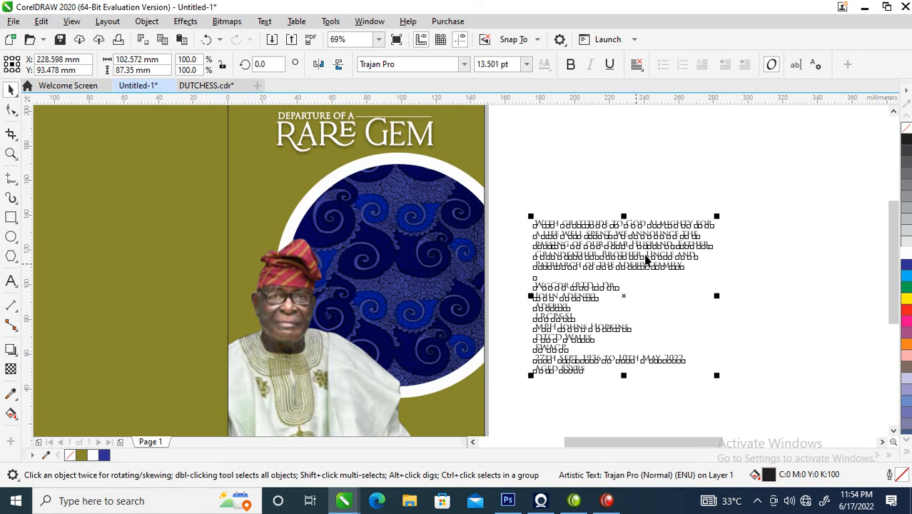
{"action": "left_click_drag", "start_coordinate": [657, 244], "coordinate": [456, 227]}
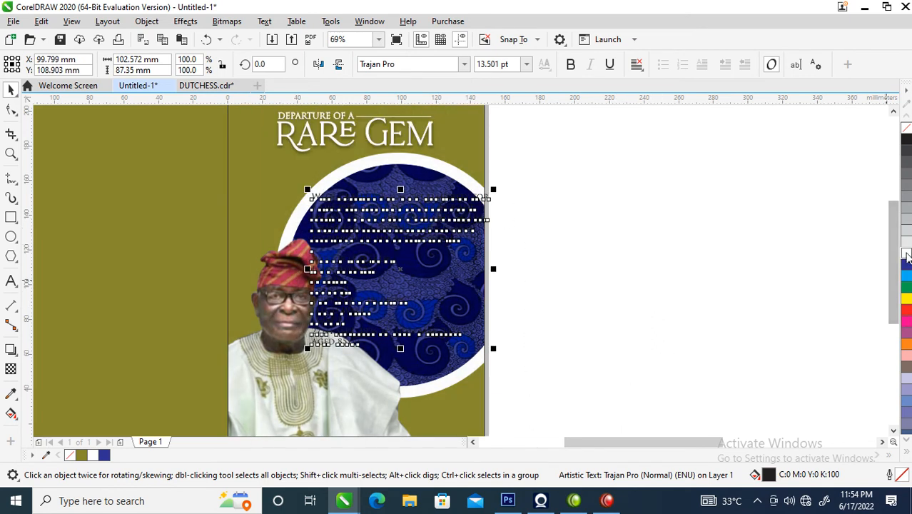
{"action": "left_click_drag", "start_coordinate": [494, 189], "coordinate": [477, 200]}
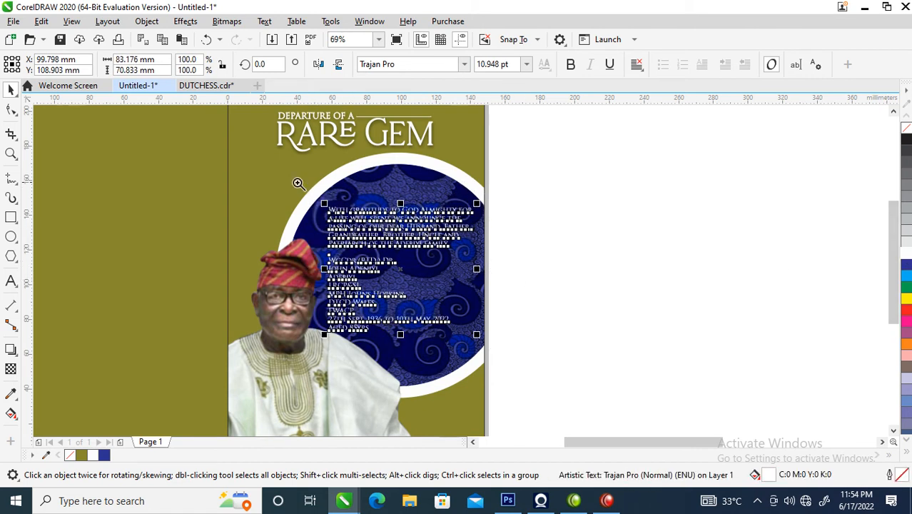
Open the front cover's PowerClip contents for editing
{"action": "key", "text": "F2"}
{"action": "left_click_drag", "start_coordinate": [257, 159], "coordinate": [591, 371]}
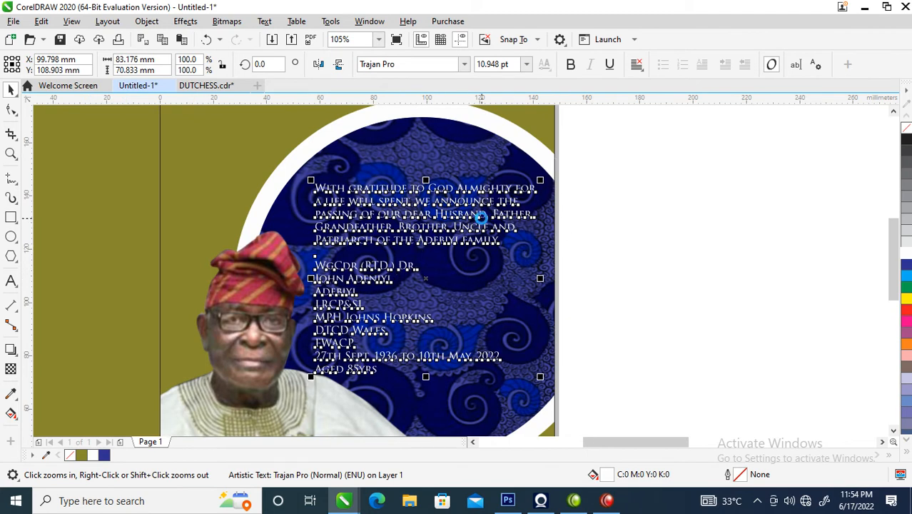
{"action": "key", "text": "F2"}
{"action": "left_click_drag", "start_coordinate": [560, 106], "coordinate": [657, 391]}
{"action": "left_click", "coordinate": [538, 261]}
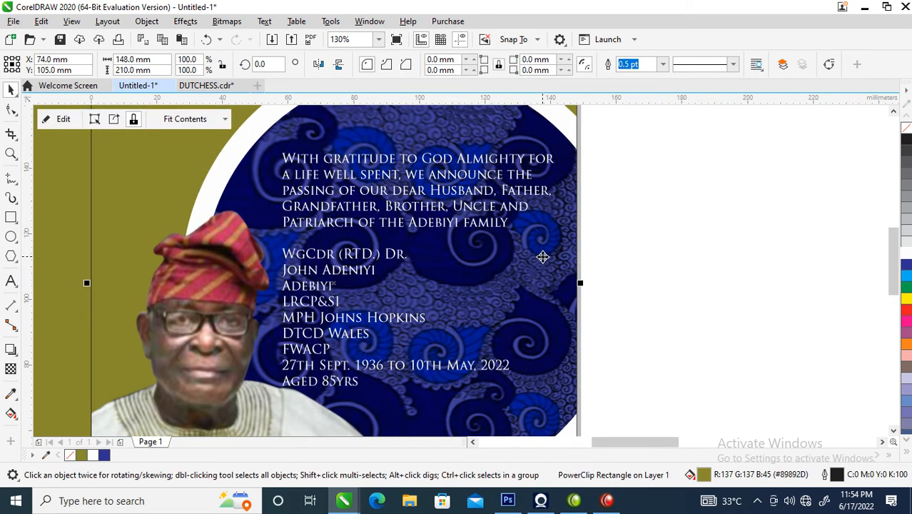
{"action": "scroll", "coordinate": [543, 257], "scroll_direction": "down", "scroll_amount": 5}
{"action": "left_click_drag", "start_coordinate": [562, 310], "coordinate": [597, 318]}
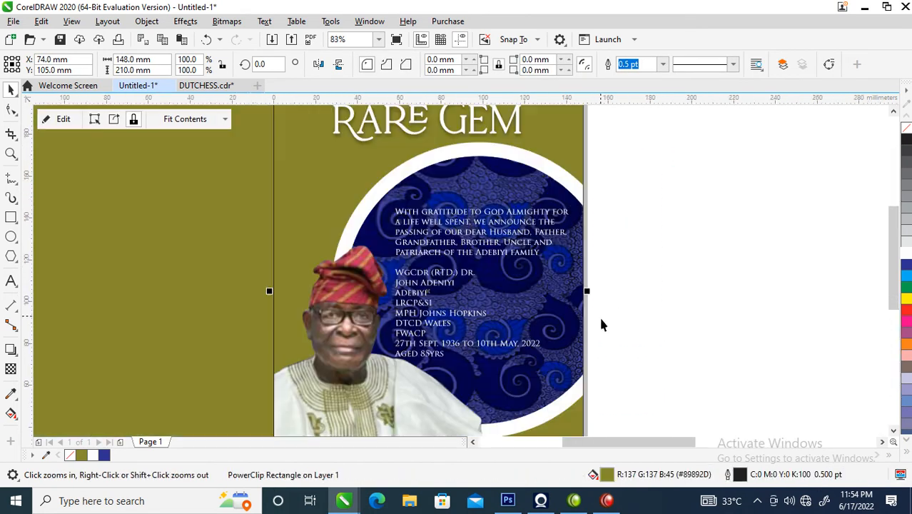
{"action": "double_click", "coordinate": [556, 178]}
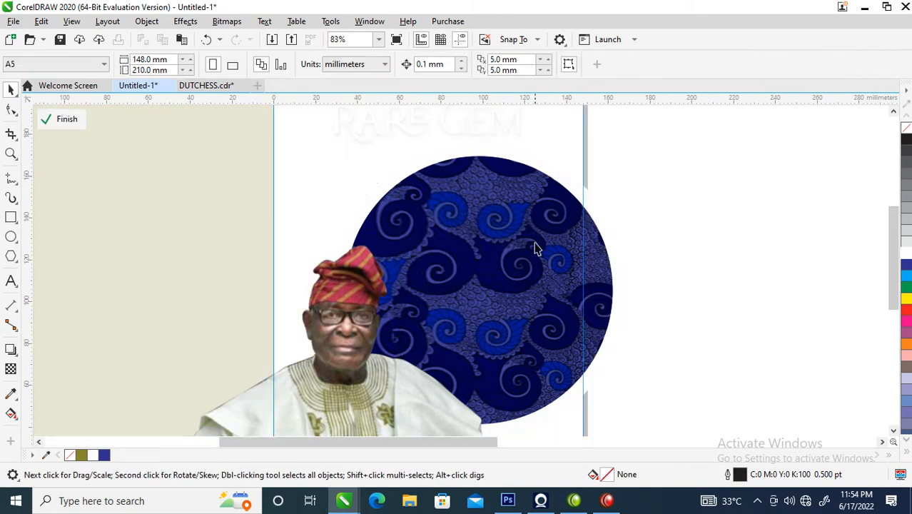
Ungroup the fabric-filled circle and its white backing circle inside the PowerClip
{"action": "left_click", "coordinate": [530, 229]}
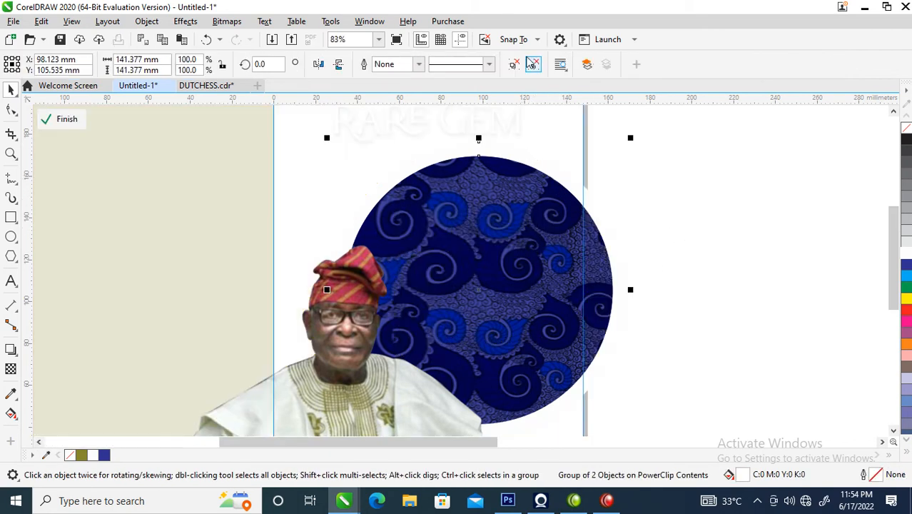
{"action": "left_click", "coordinate": [672, 184]}
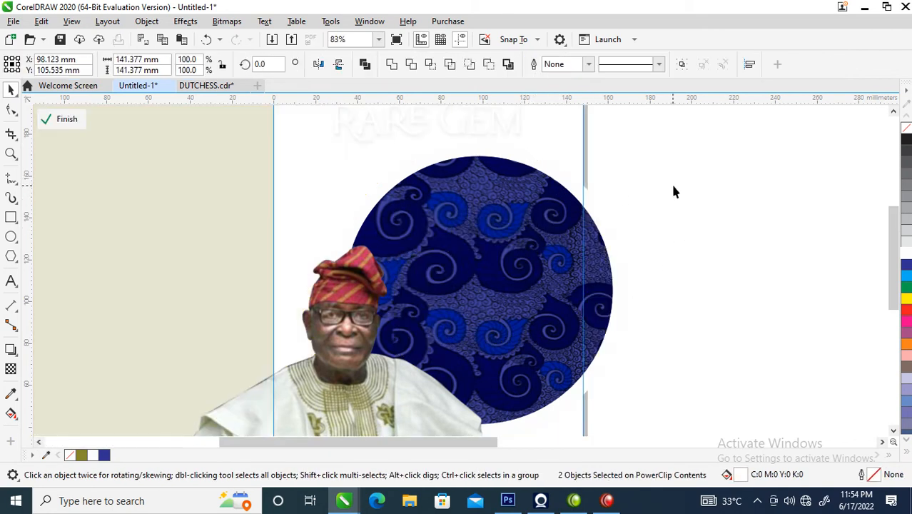
{"action": "left_click", "coordinate": [505, 242]}
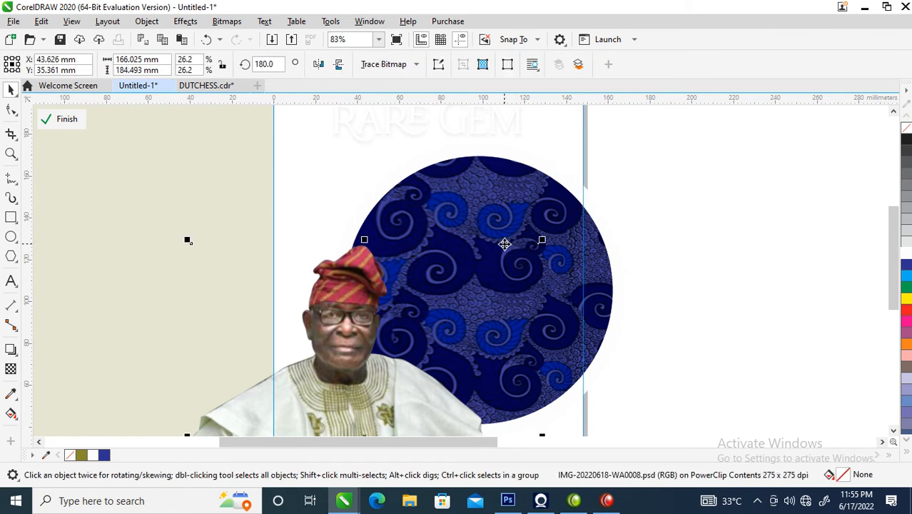
Open the fabric circle's nested PowerClip contents for editing
{"action": "left_click", "coordinate": [586, 250]}
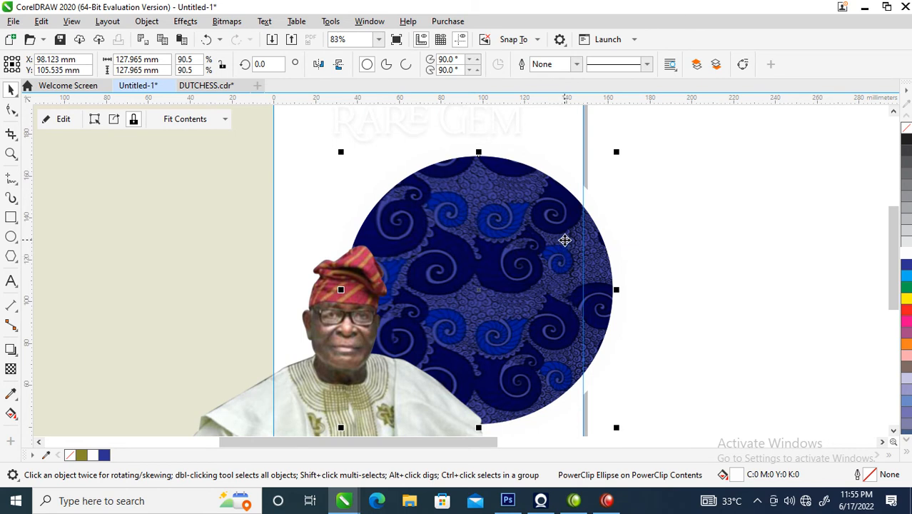
{"action": "left_click", "coordinate": [565, 240], "text": "ctrl"}
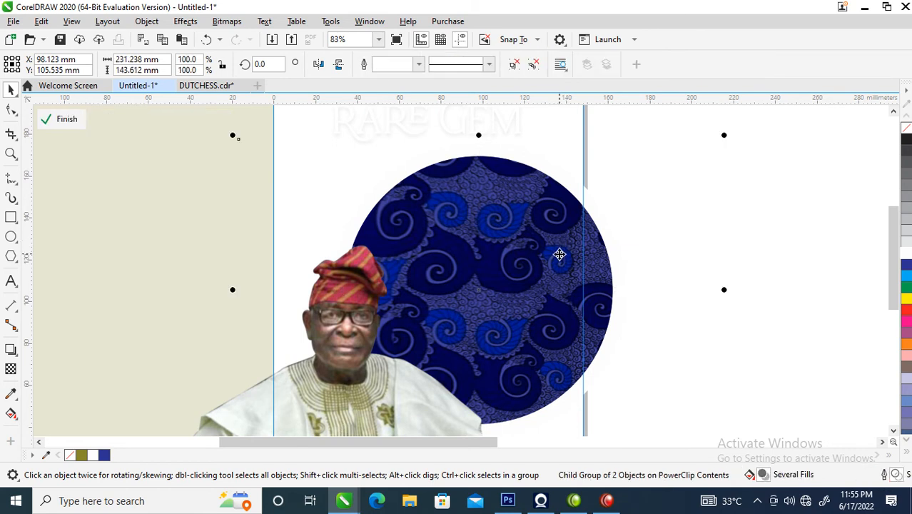
{"action": "left_click_drag", "start_coordinate": [554, 264], "coordinate": [554, 246]}
{"action": "right_click", "coordinate": [554, 247]}
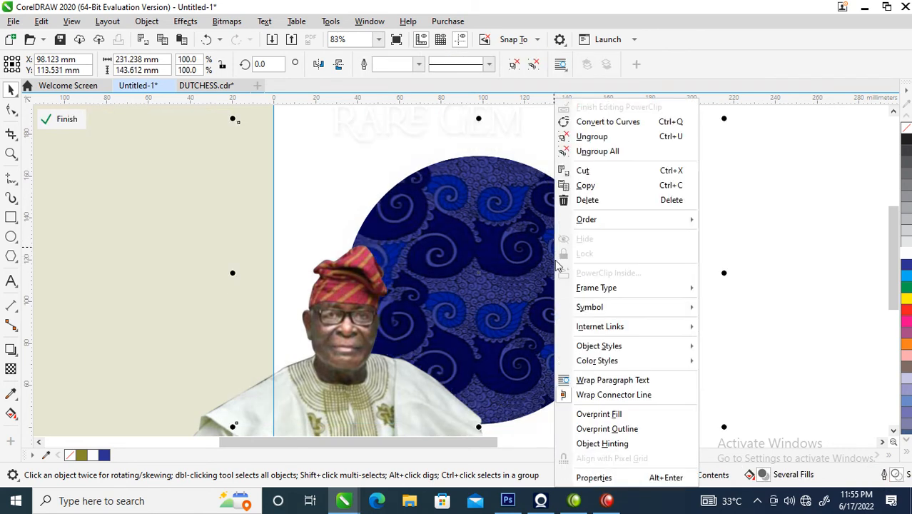
{"action": "left_click", "coordinate": [518, 298]}
{"action": "key", "text": "ctrl+z"}
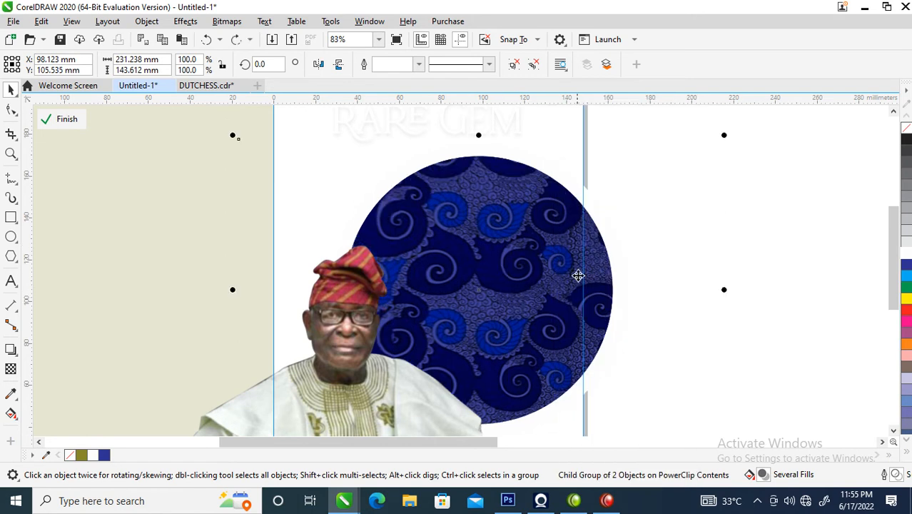
Ungroup the circle's contents and darken the fabric by duplicating its transparent blue overlay rectangle slightly higher
{"action": "left_click", "coordinate": [533, 64]}
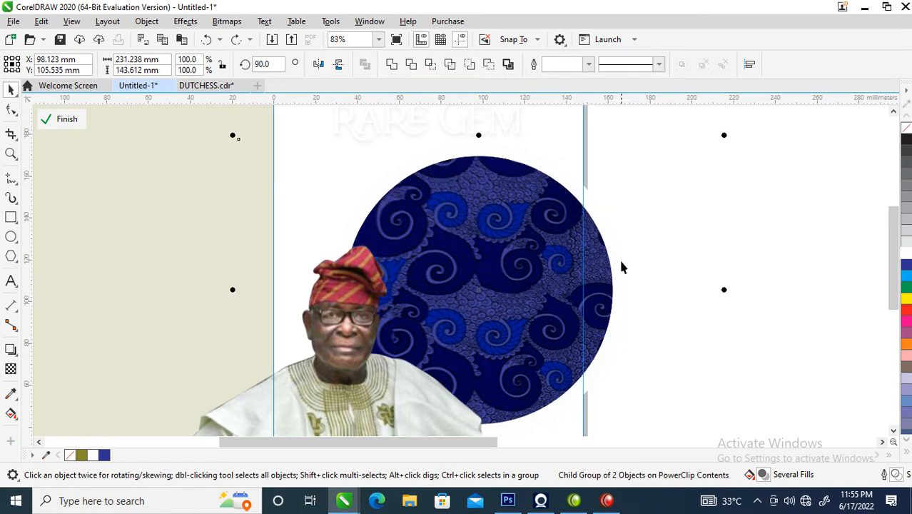
{"action": "left_click", "coordinate": [768, 240]}
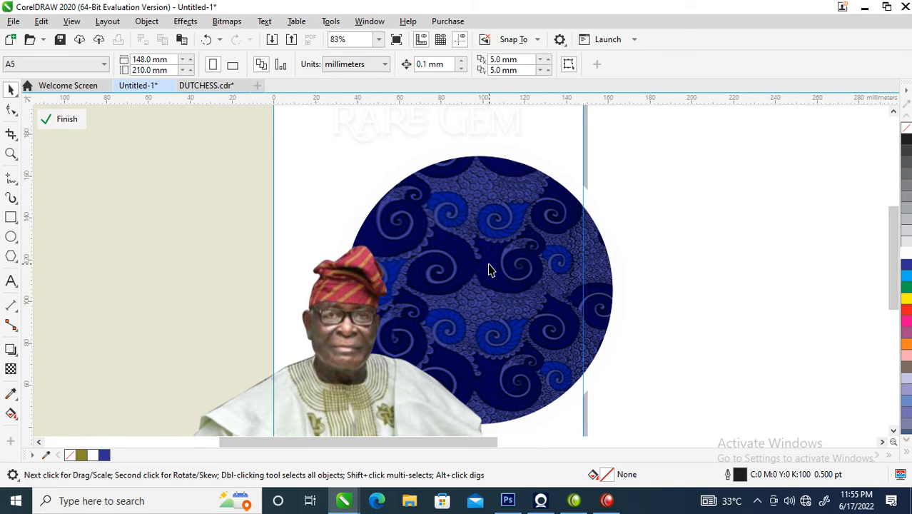
{"action": "left_click", "coordinate": [501, 240]}
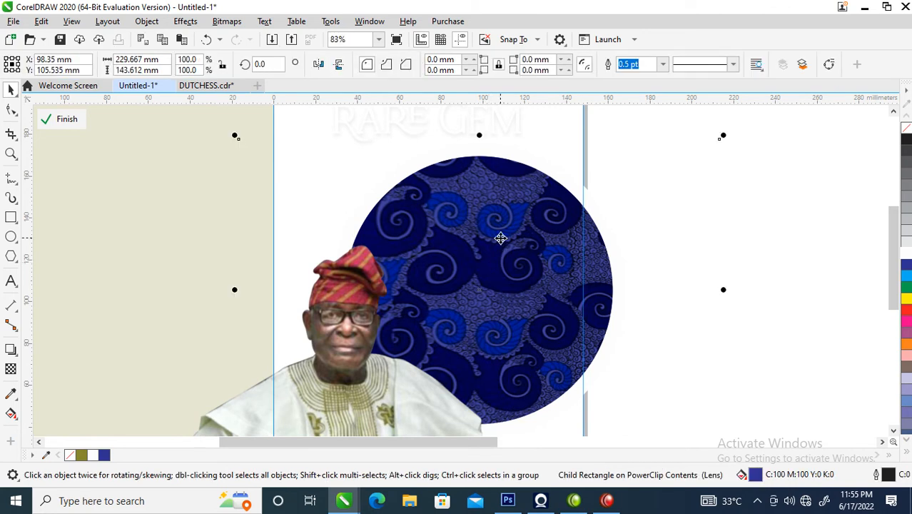
{"action": "left_click_drag", "start_coordinate": [501, 238], "coordinate": [502, 218]}
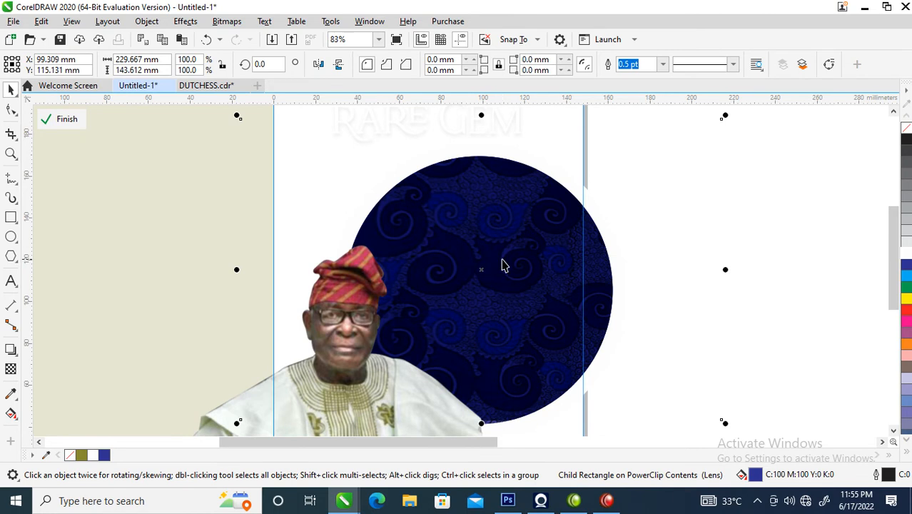
Finish editing the nested and front-cover PowerClips, keeping the portrait in its original position
{"action": "left_click", "coordinate": [502, 264]}
{"action": "left_click_drag", "start_coordinate": [502, 263], "coordinate": [501, 282]}
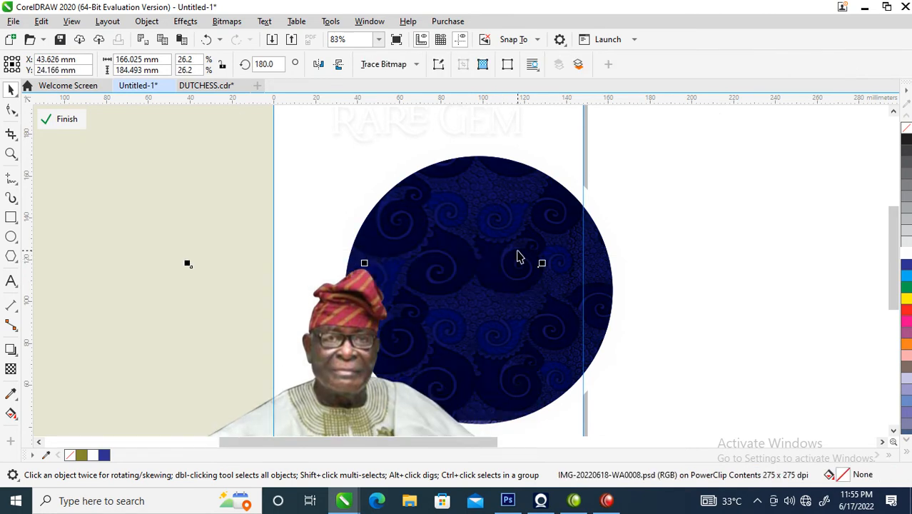
{"action": "key", "text": "ctrl+z"}
{"action": "left_click", "coordinate": [538, 203]}
{"action": "left_click_drag", "start_coordinate": [536, 233], "coordinate": [536, 232]}
{"action": "left_click", "coordinate": [790, 236], "text": "ctrl"}
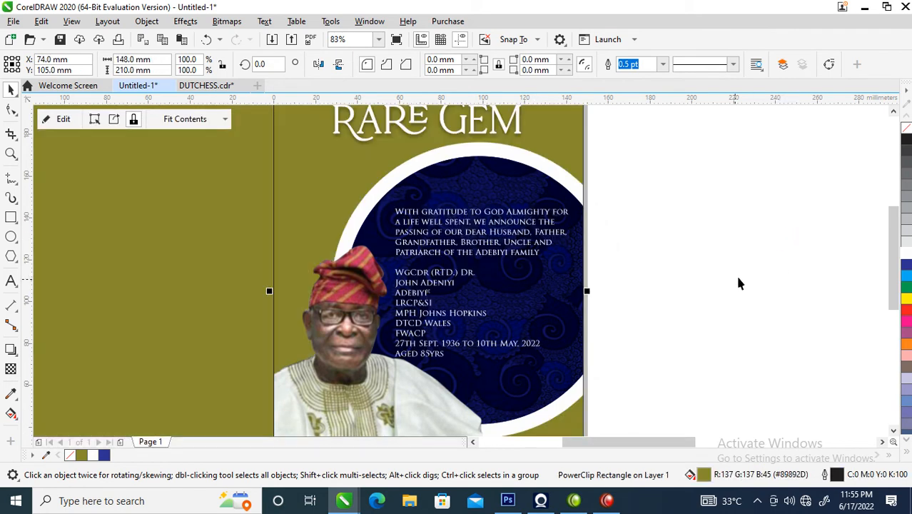
Make all the announcement text lines over the fabric circle bold
{"action": "scroll", "coordinate": [507, 272], "scroll_direction": "down", "scroll_amount": 4}
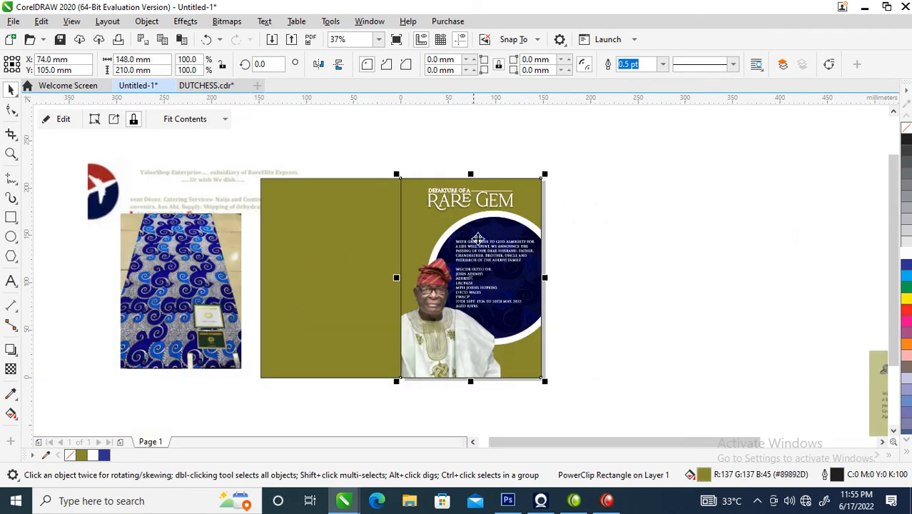
{"action": "key", "text": "z"}
{"action": "left_click_drag", "start_coordinate": [353, 168], "coordinate": [615, 338]}
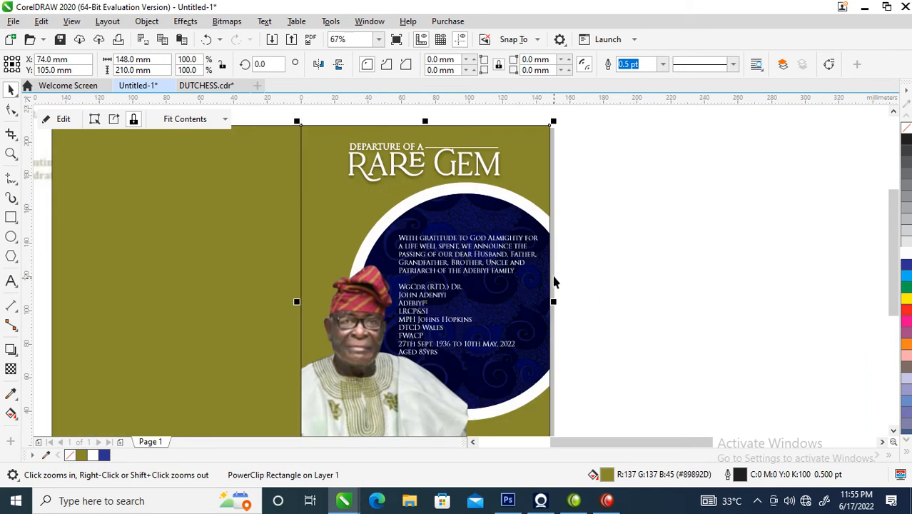
{"action": "left_click_drag", "start_coordinate": [315, 200], "coordinate": [608, 370]}
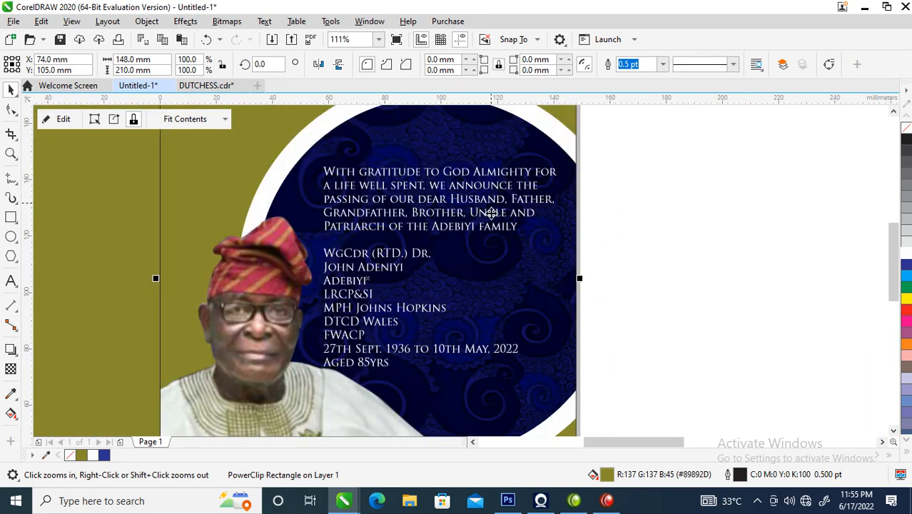
{"action": "left_click_drag", "start_coordinate": [658, 163], "coordinate": [314, 399]}
{"action": "left_click", "coordinate": [571, 64]}
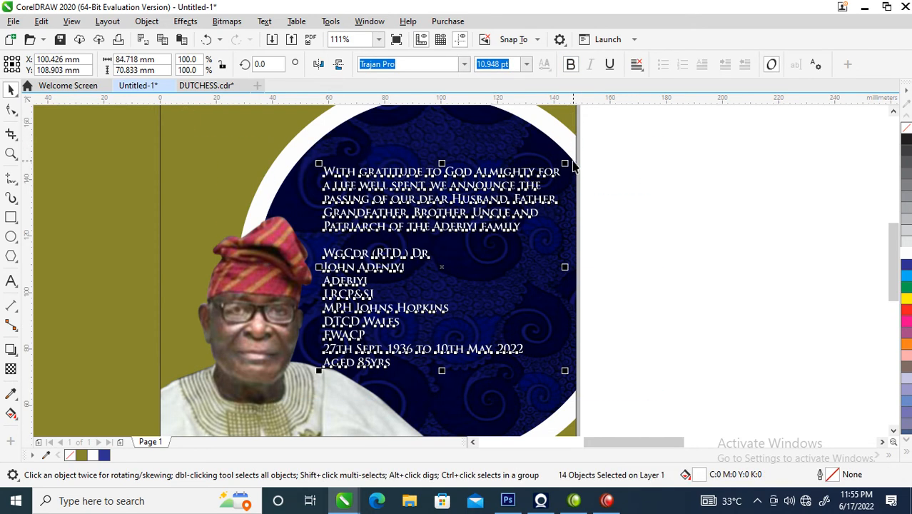
Scale the announcement text down slightly and move it higher within the fabric circle
{"action": "left_click_drag", "start_coordinate": [564, 163], "coordinate": [546, 179]}
{"action": "left_click_drag", "start_coordinate": [503, 212], "coordinate": [505, 176]}
{"action": "left_click", "coordinate": [683, 264]}
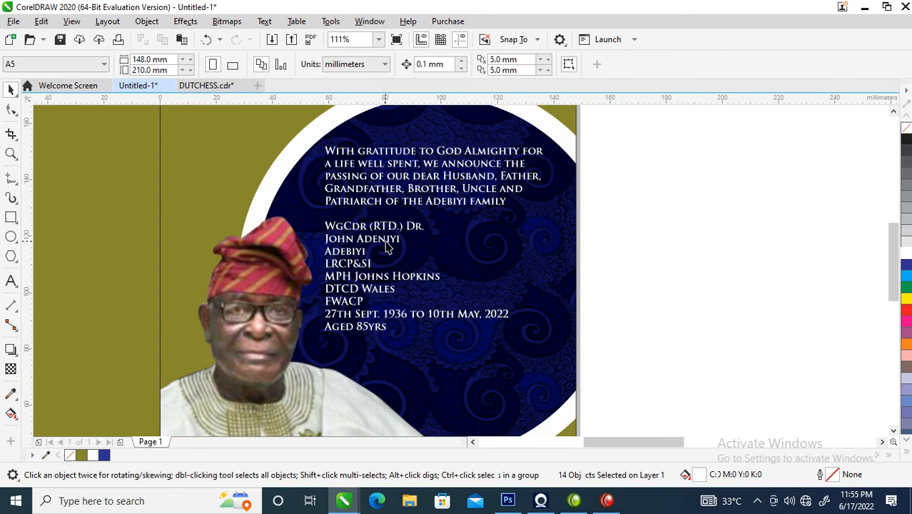
{"action": "key", "text": "z"}
{"action": "left_click_drag", "start_coordinate": [230, 178], "coordinate": [650, 392]}
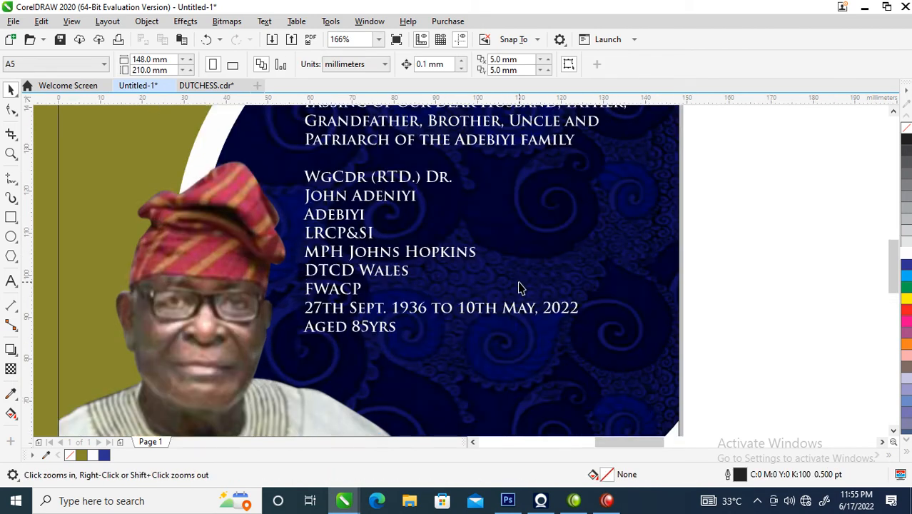
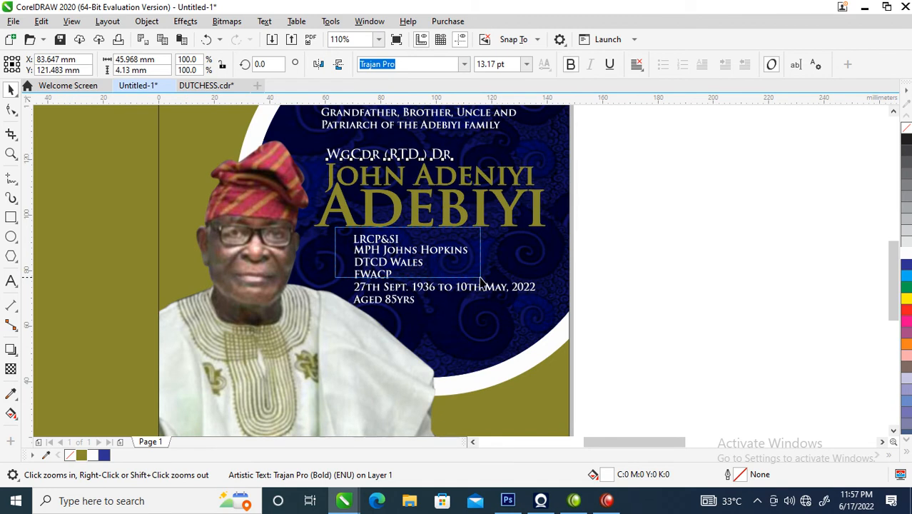
Combine the LRCP&SI, MPH Johns Hopkins and DTCD Wales lines into a single text object
{"action": "left_click", "coordinate": [520, 245]}
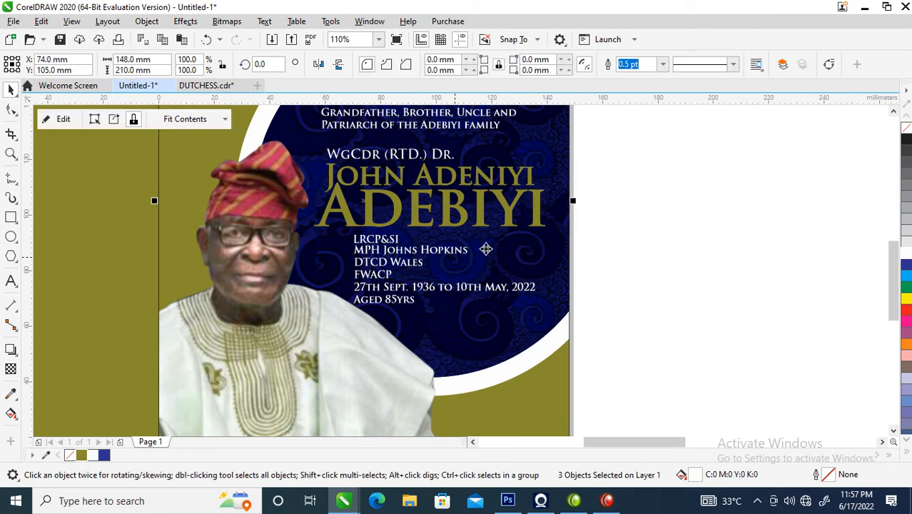
{"action": "left_click", "coordinate": [395, 242]}
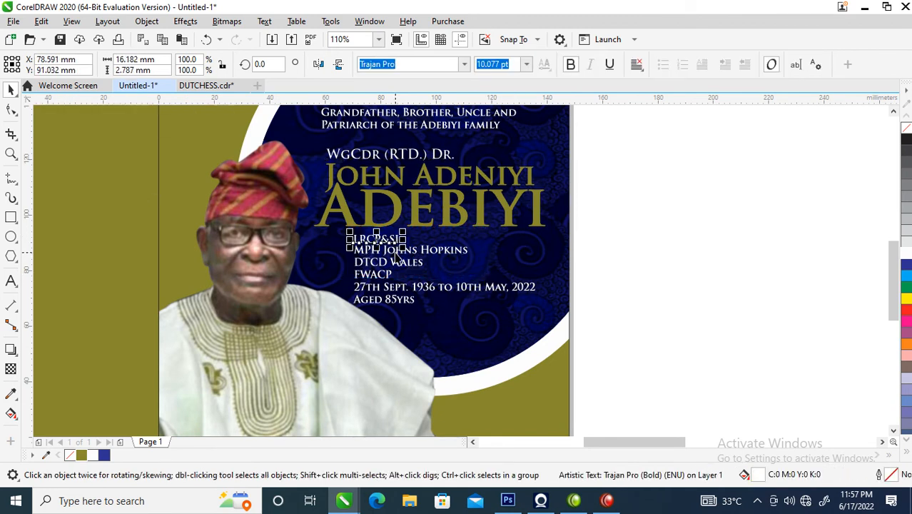
{"action": "left_click", "coordinate": [397, 254], "text": "shift"}
{"action": "left_click", "coordinate": [395, 263], "text": "shift"}
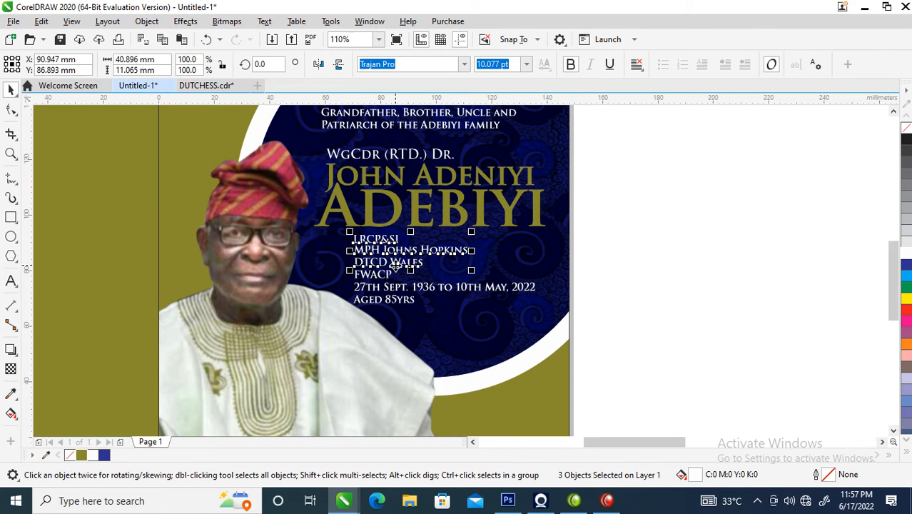
{"action": "key", "text": "ctrl+l"}
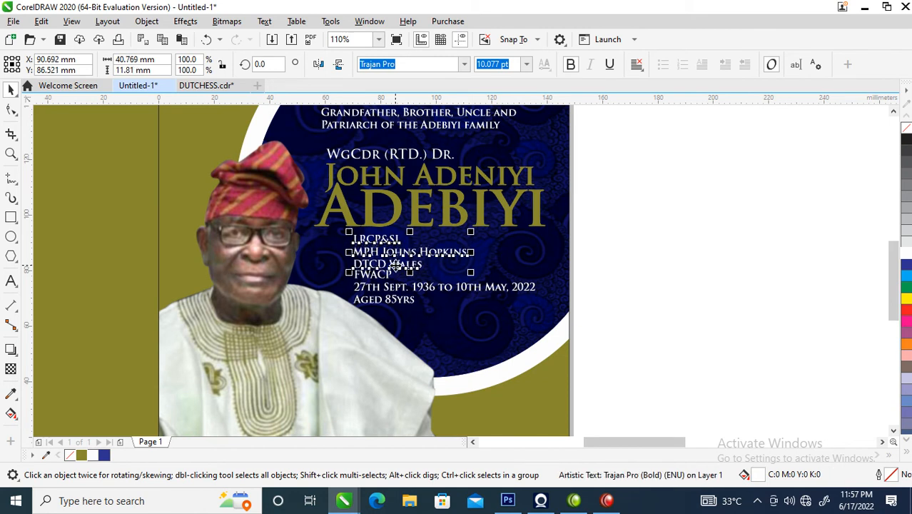
Join the three combined qualifications onto one line, separated by commas
{"action": "double_click", "coordinate": [360, 251]}
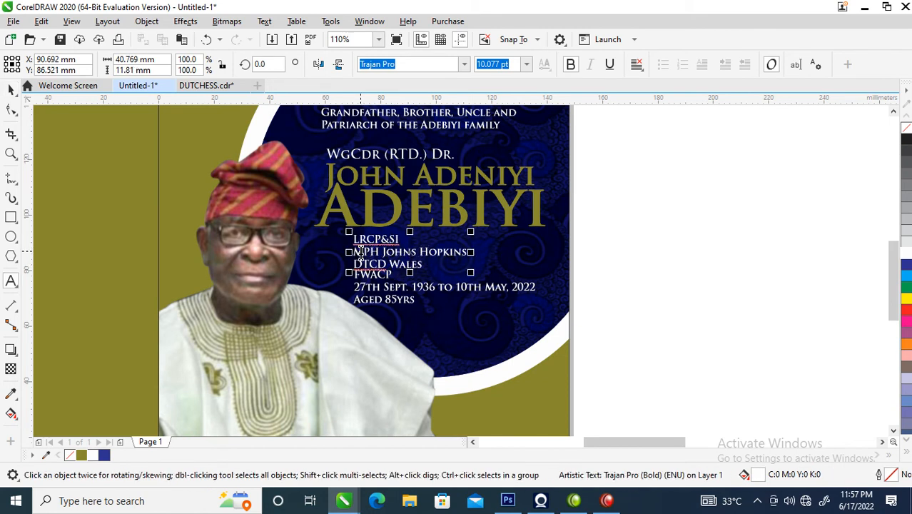
{"action": "left_click", "coordinate": [356, 256]}
{"action": "key", "text": "BackSpace"}
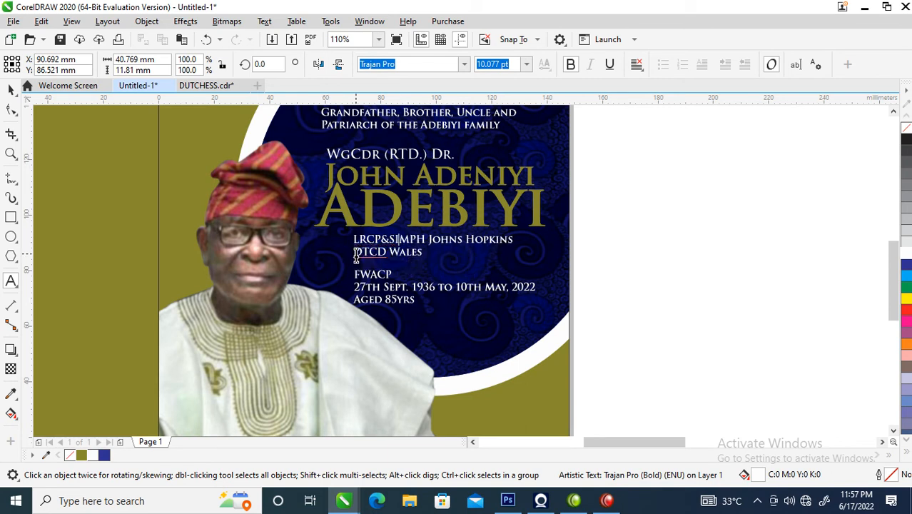
{"action": "type", "text": ","}
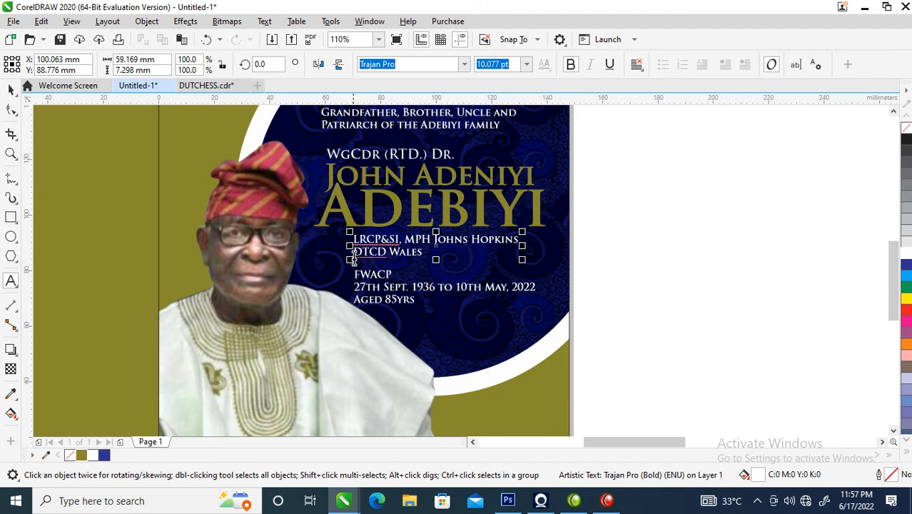
{"action": "left_click", "coordinate": [355, 254]}
{"action": "key", "text": "BackSpace"}
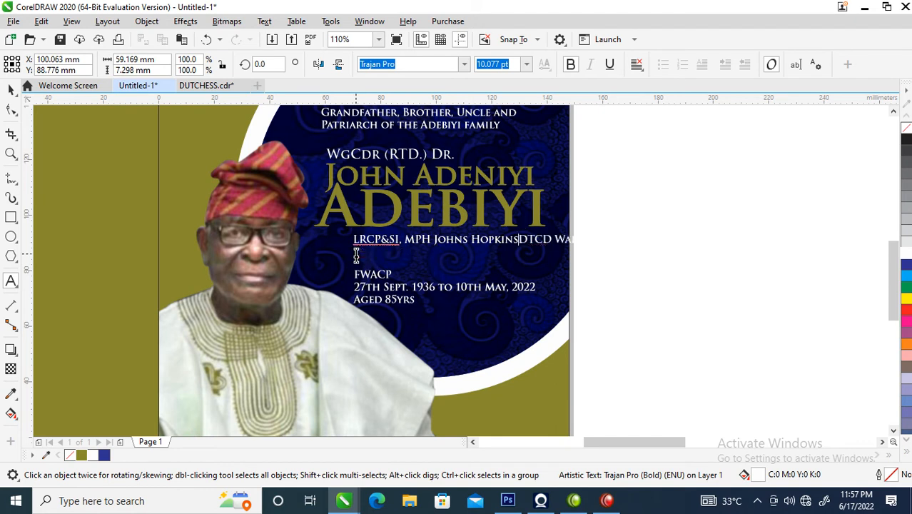
{"action": "type", "text": ","}
{"action": "key", "text": "ctrl+space"}
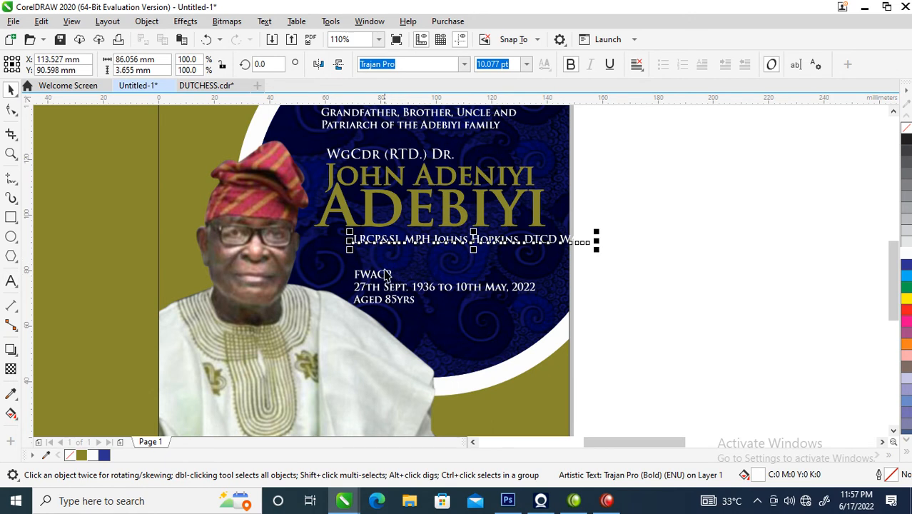
Combine the FWACP line with the qualifications line, shift it inward, and add a comma before FWACP
{"action": "left_click", "coordinate": [386, 276], "text": "shift"}
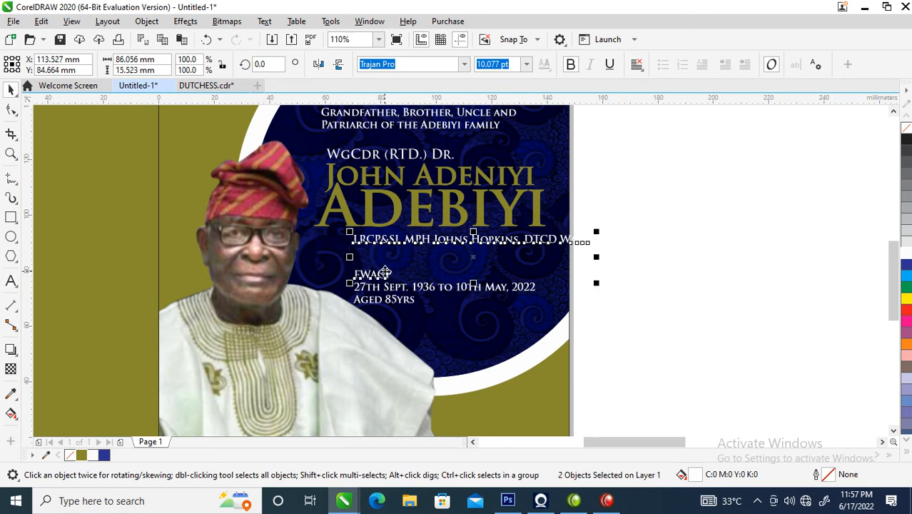
{"action": "key", "text": "ctrl+l"}
{"action": "left_click_drag", "start_coordinate": [525, 235], "coordinate": [508, 243]}
{"action": "double_click", "coordinate": [509, 244]}
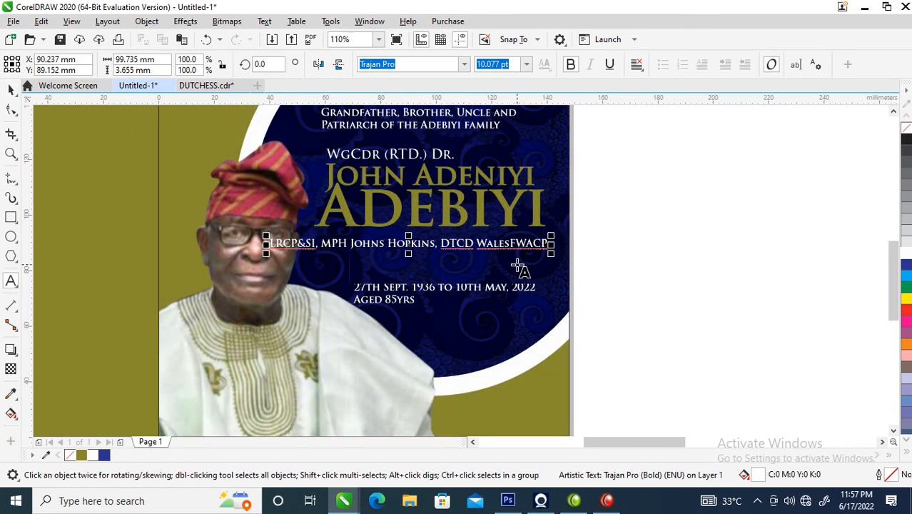
{"action": "key", "text": "ctrl+space"}
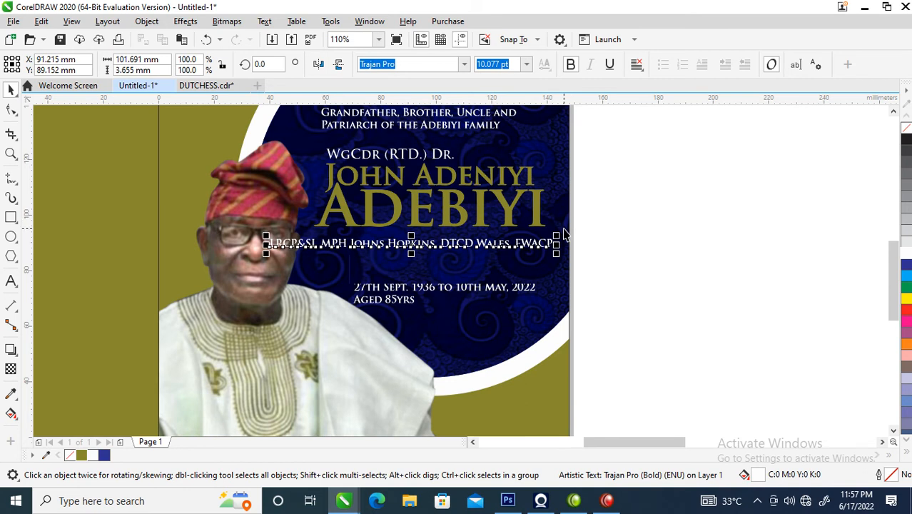
Scale the qualifications line down to about 77 mm wide below the surname and move the date line up beneath it
{"action": "left_click_drag", "start_coordinate": [558, 237], "coordinate": [491, 240]}
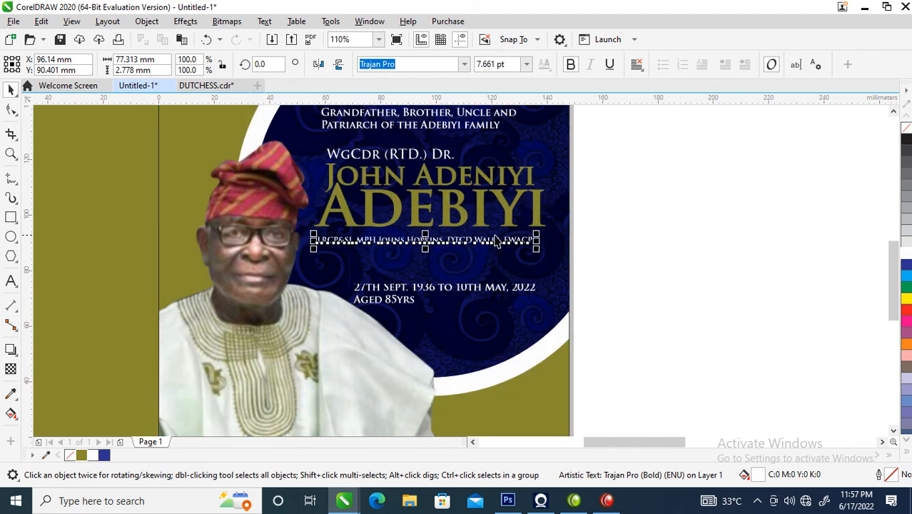
{"action": "left_click", "coordinate": [537, 246]}
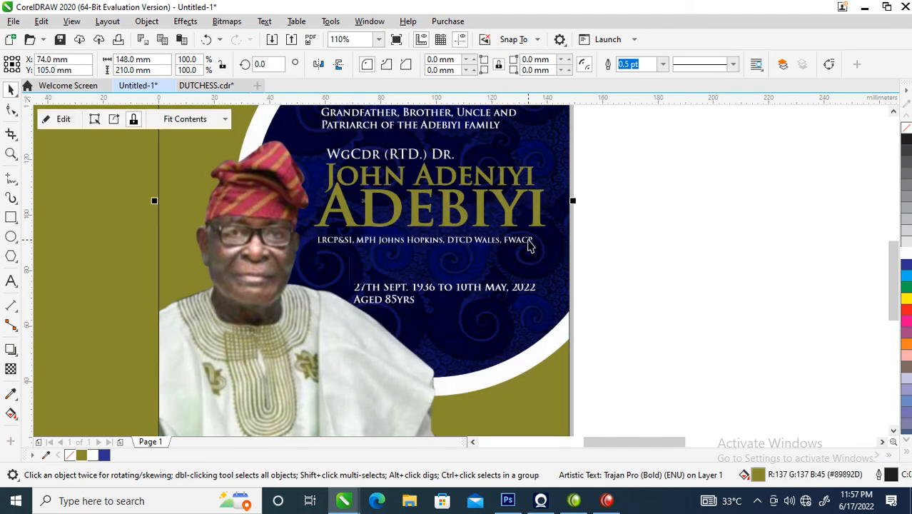
{"action": "left_click", "coordinate": [530, 240]}
{"action": "left_click_drag", "start_coordinate": [532, 240], "coordinate": [540, 243]}
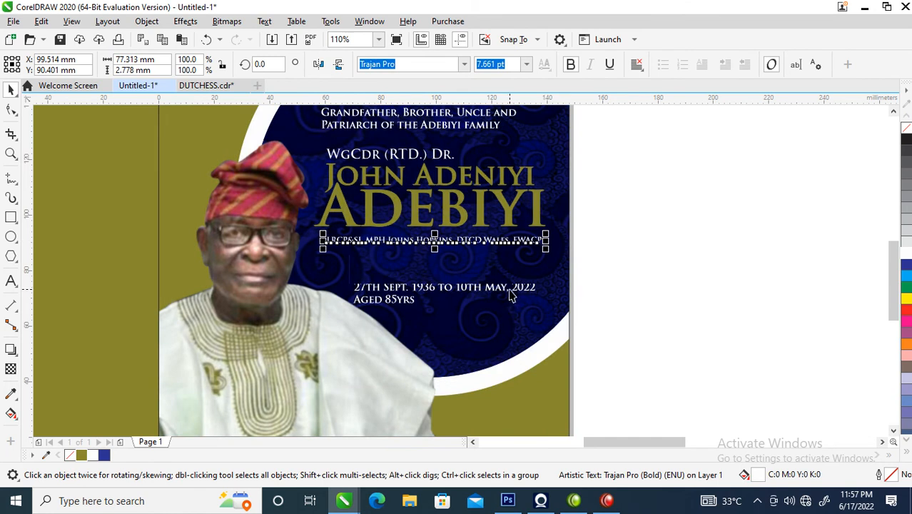
{"action": "left_click_drag", "start_coordinate": [498, 293], "coordinate": [475, 265]}
Right-align the announcement, title, name, qualifications and date lines with one another, leaving out the age line
{"action": "scroll", "coordinate": [391, 209], "scroll_direction": "down", "scroll_amount": 3}
{"action": "key", "text": "z"}
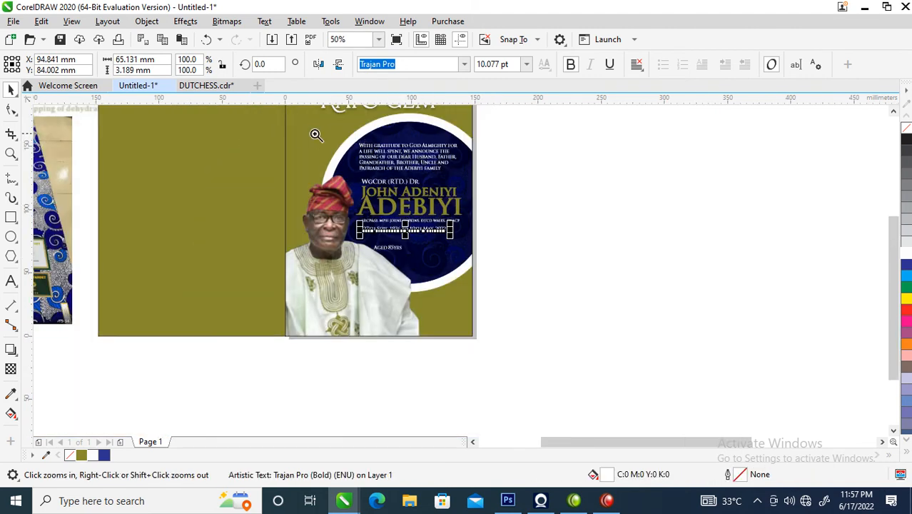
{"action": "scroll", "coordinate": [552, 192], "scroll_direction": "up", "scroll_amount": 3}
{"action": "left_click_drag", "start_coordinate": [643, 118], "coordinate": [255, 372]}
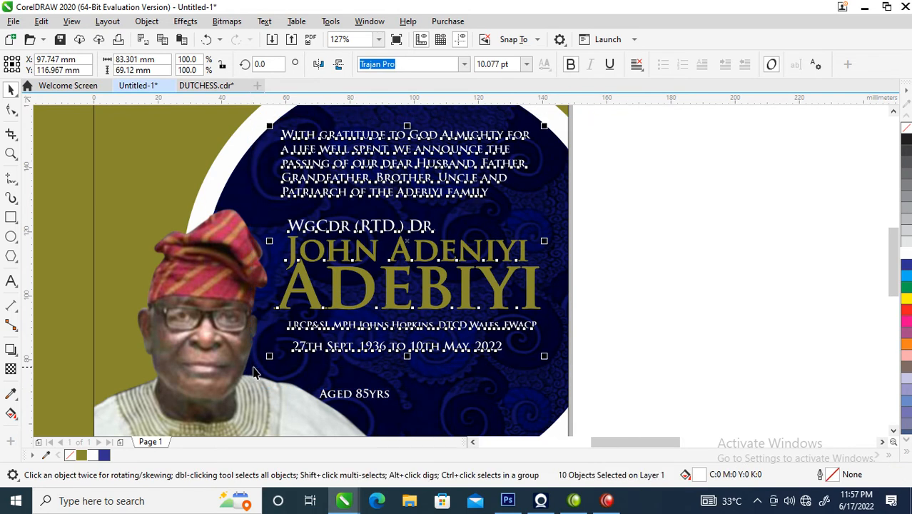
{"action": "key", "text": "r"}
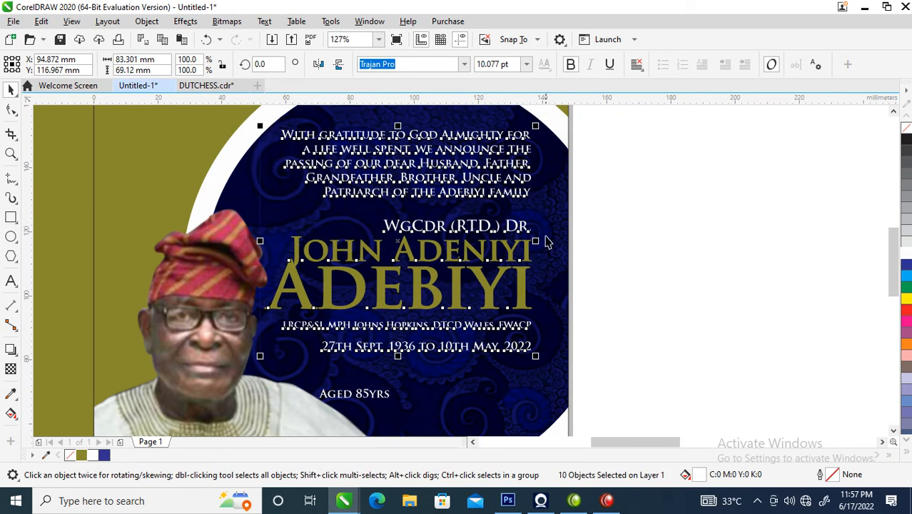
Narrow the right-aligned text block to about 79 mm wide and move the age line lower inside the fabric circle
{"action": "left_click_drag", "start_coordinate": [539, 241], "coordinate": [525, 242]}
{"action": "scroll", "coordinate": [462, 312], "scroll_direction": "down", "scroll_amount": 2}
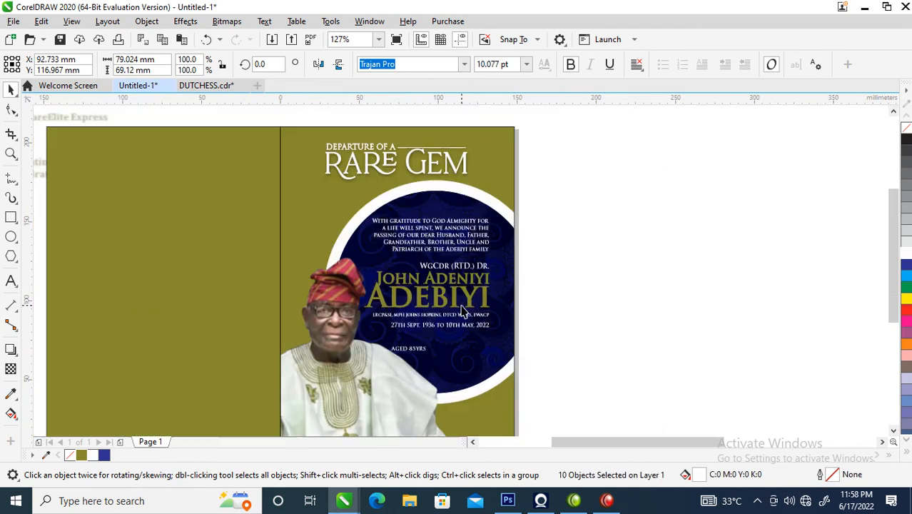
{"action": "key", "text": "z"}
{"action": "left_click_drag", "start_coordinate": [271, 234], "coordinate": [588, 419]}
{"action": "key", "text": "F2"}
{"action": "left_click_drag", "start_coordinate": [380, 237], "coordinate": [740, 395]}
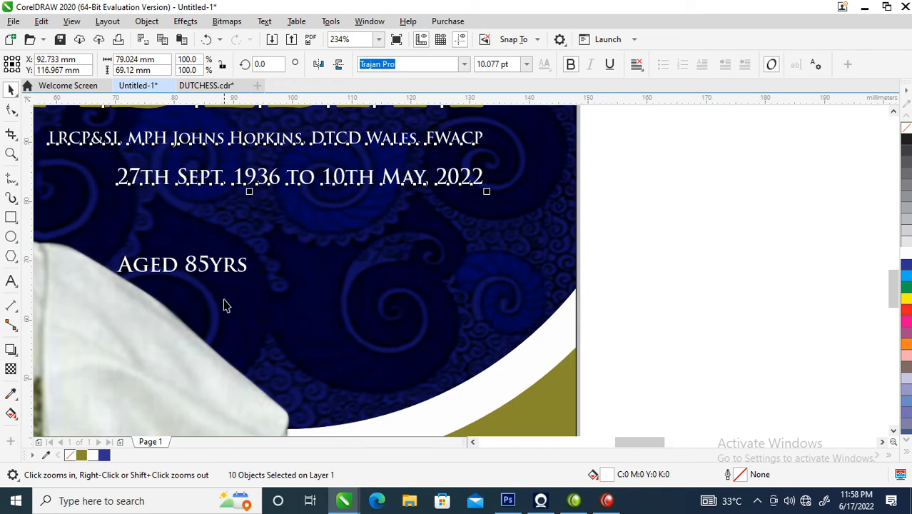
{"action": "left_click_drag", "start_coordinate": [218, 267], "coordinate": [341, 377]}
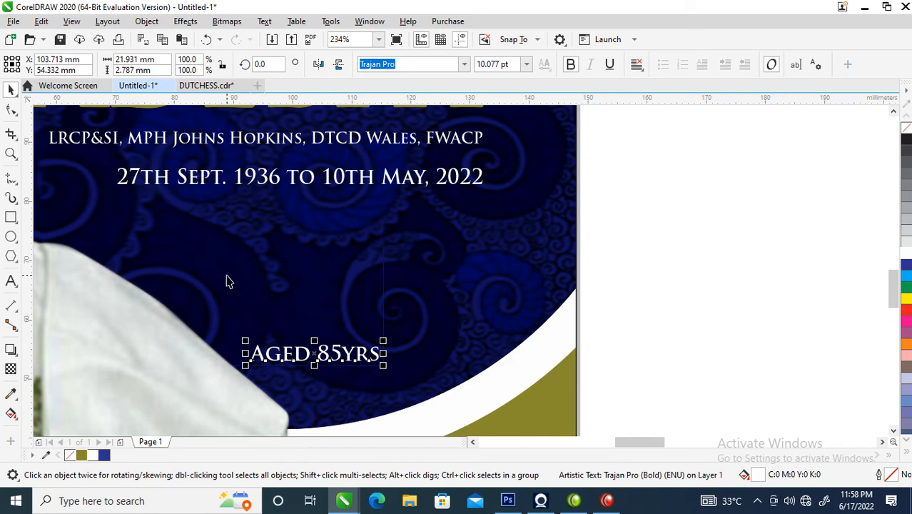
Try to scale the fabric-filled circle alone down to about 111 mm across, and undo it
{"action": "scroll", "coordinate": [293, 332], "scroll_direction": "down", "scroll_amount": 5}
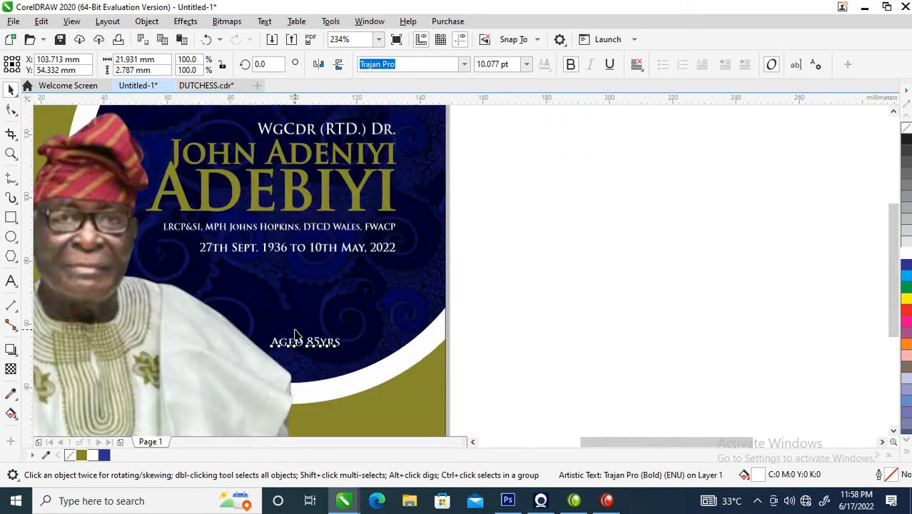
{"action": "scroll", "coordinate": [200, 193], "scroll_direction": "down", "scroll_amount": 1}
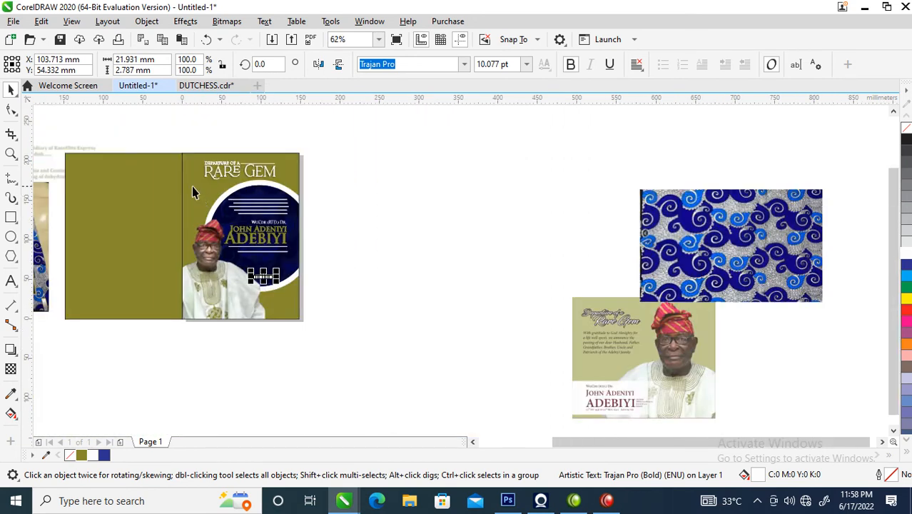
{"action": "key", "text": "z"}
{"action": "left_click_drag", "start_coordinate": [74, 135], "coordinate": [368, 342]}
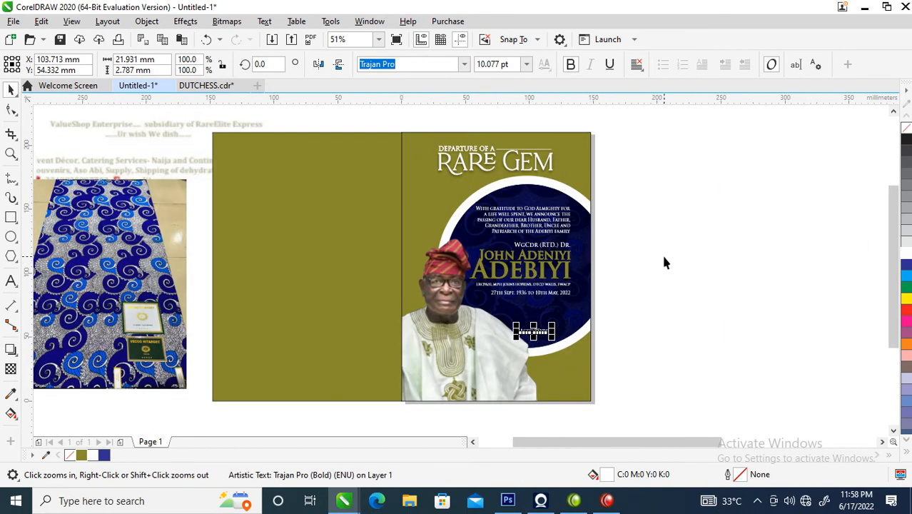
{"action": "left_click", "coordinate": [576, 303]}
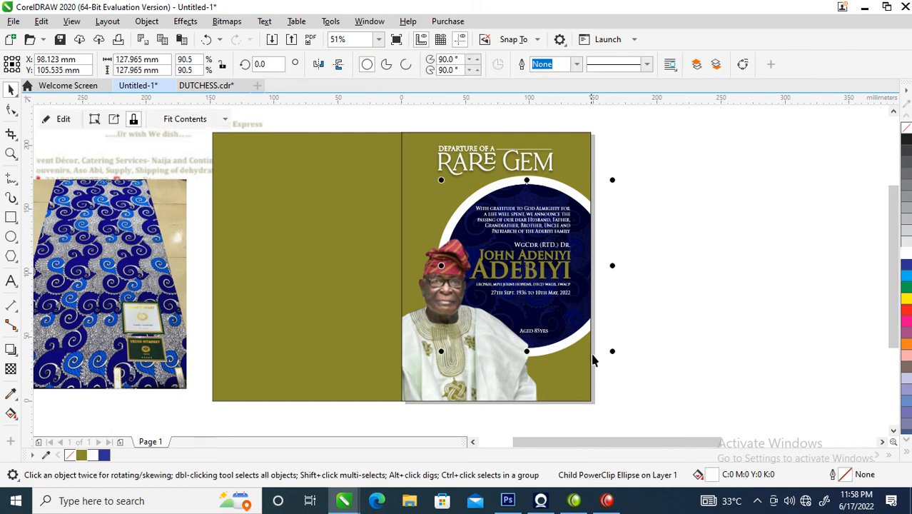
{"action": "left_click_drag", "start_coordinate": [617, 351], "coordinate": [619, 326]}
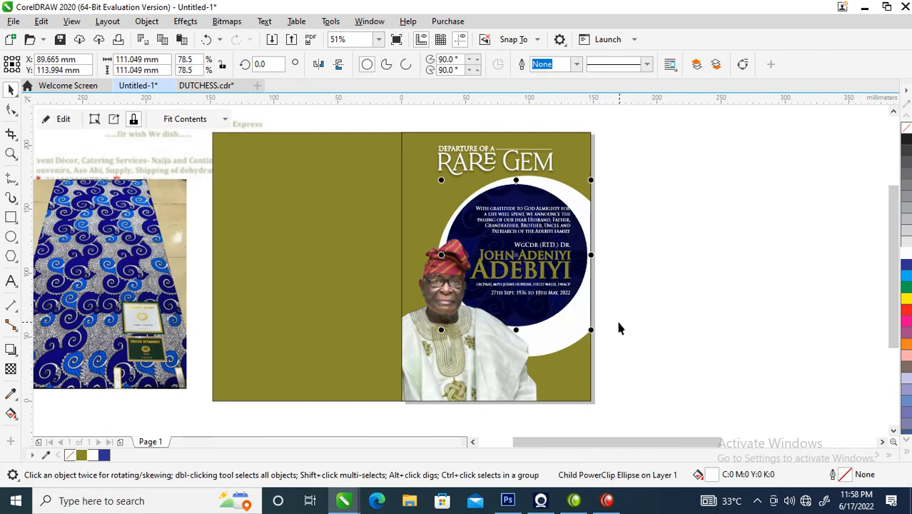
{"action": "left_click", "coordinate": [569, 335]}
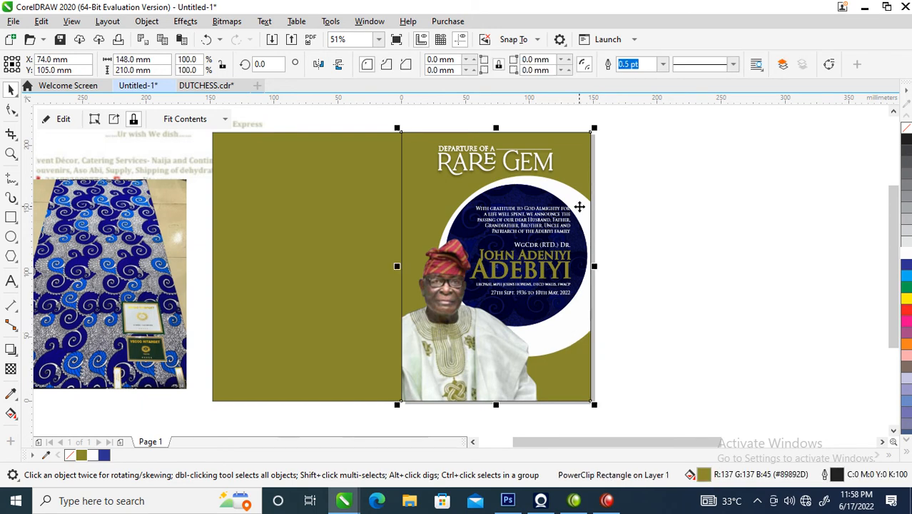
{"action": "key", "text": "ctrl+z"}
Edit the front page's PowerClip contents and scale the fabric circle and its white ring down together towards the page's outer edge
{"action": "double_click", "coordinate": [582, 164]}
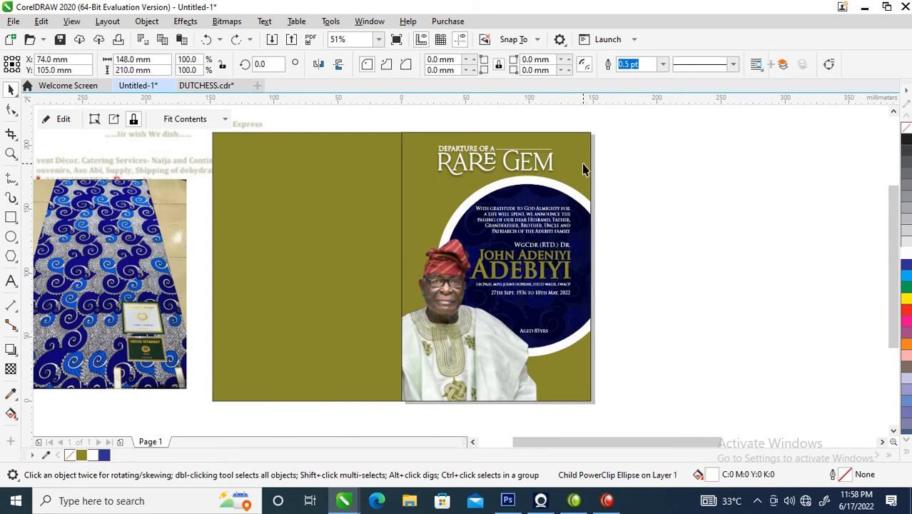
{"action": "left_click_drag", "start_coordinate": [675, 147], "coordinate": [408, 375]}
{"action": "left_click_drag", "start_coordinate": [620, 345], "coordinate": [618, 328]}
{"action": "left_click", "coordinate": [708, 251], "text": "ctrl"}
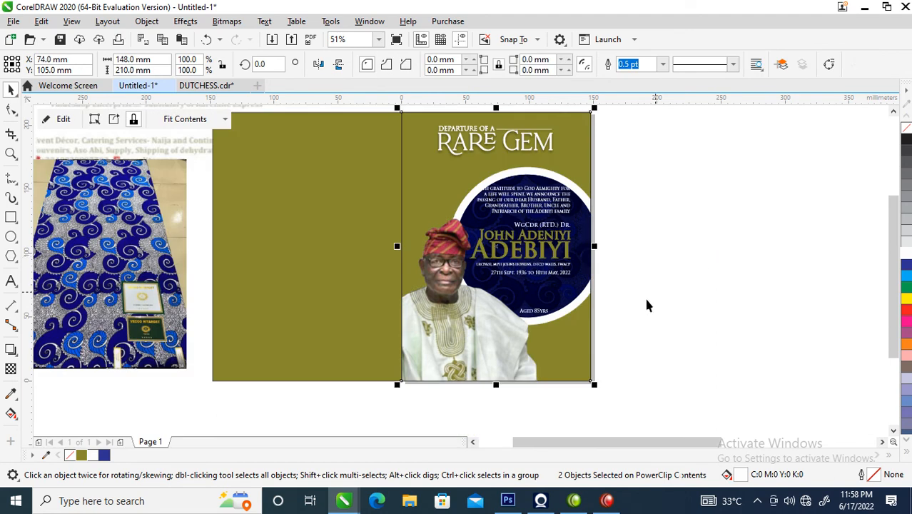
Move the age line onto the olive area below the circle and lower the main text block by about 9 mm
{"action": "left_click_drag", "start_coordinate": [678, 286], "coordinate": [432, 351]}
{"action": "left_click_drag", "start_coordinate": [534, 311], "coordinate": [555, 348]}
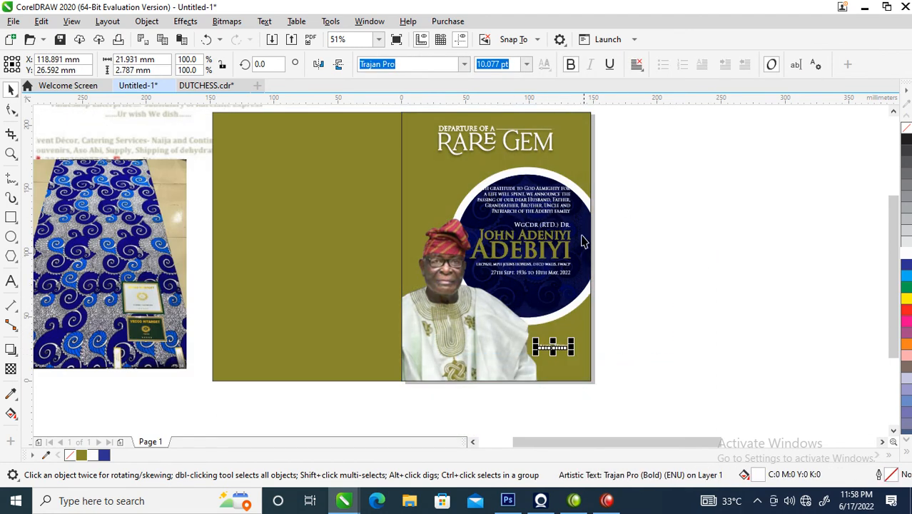
{"action": "left_click_drag", "start_coordinate": [411, 311], "coordinate": [411, 311]}
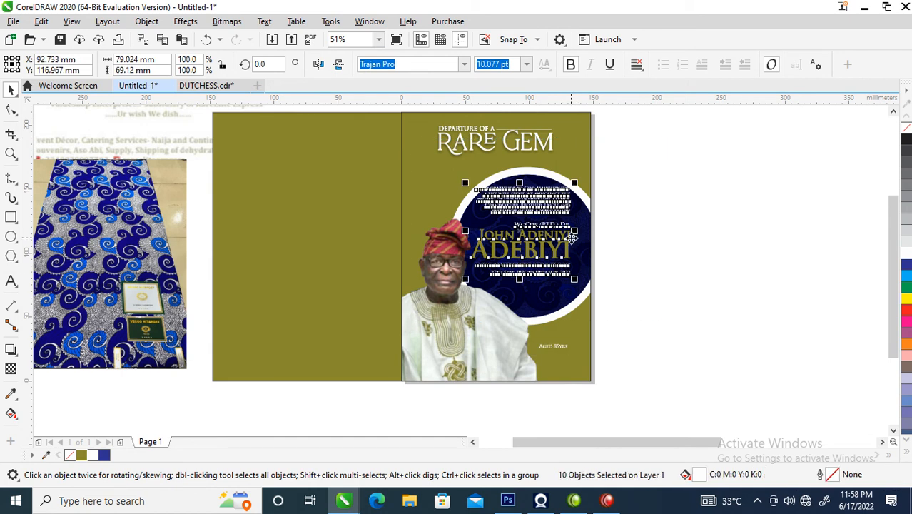
{"action": "left_click_drag", "start_coordinate": [557, 246], "coordinate": [557, 258]}
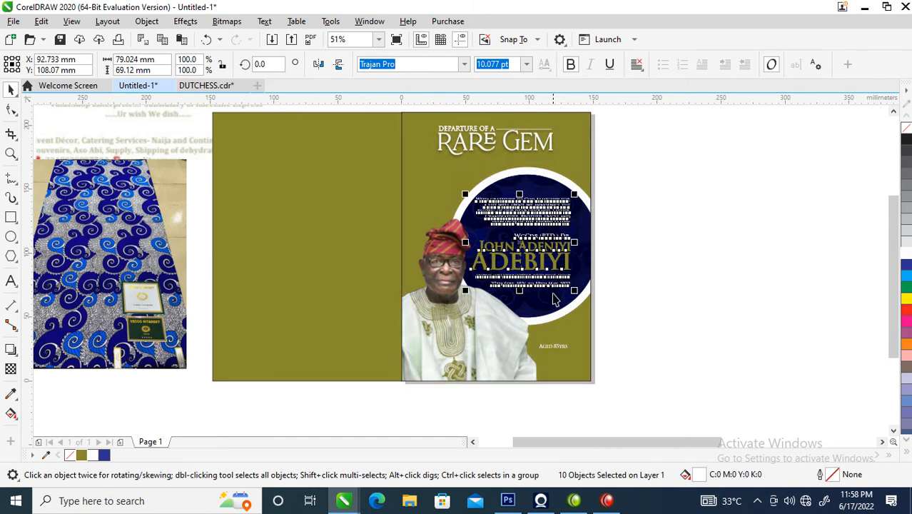
{"action": "left_click", "coordinate": [644, 273]}
{"action": "scroll", "coordinate": [480, 276], "scroll_direction": "down", "scroll_amount": 2}
{"action": "key", "text": "z"}
{"action": "left_click_drag", "start_coordinate": [303, 161], "coordinate": [599, 345]}
{"action": "left_click_drag", "start_coordinate": [462, 293], "coordinate": [659, 404]}
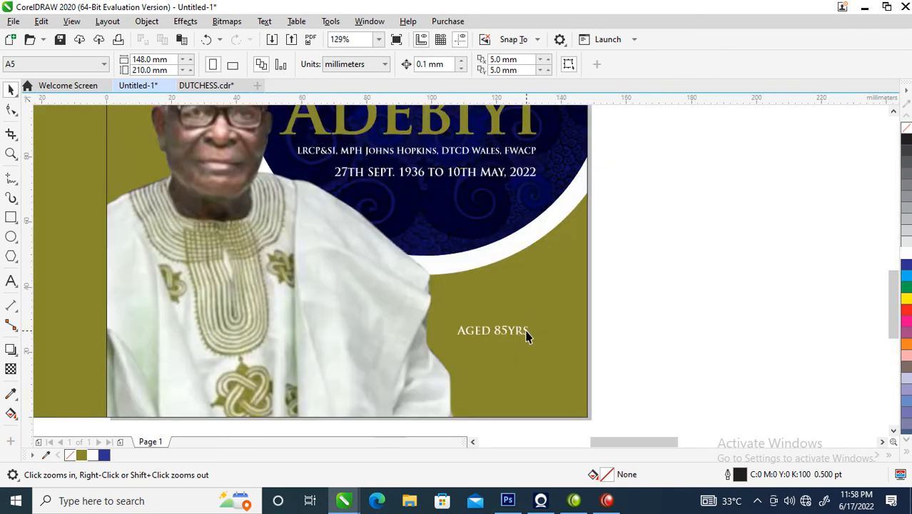
{"action": "scroll", "coordinate": [526, 332], "scroll_direction": "down", "scroll_amount": 2}
{"action": "left_click_drag", "start_coordinate": [354, 172], "coordinate": [562, 351]}
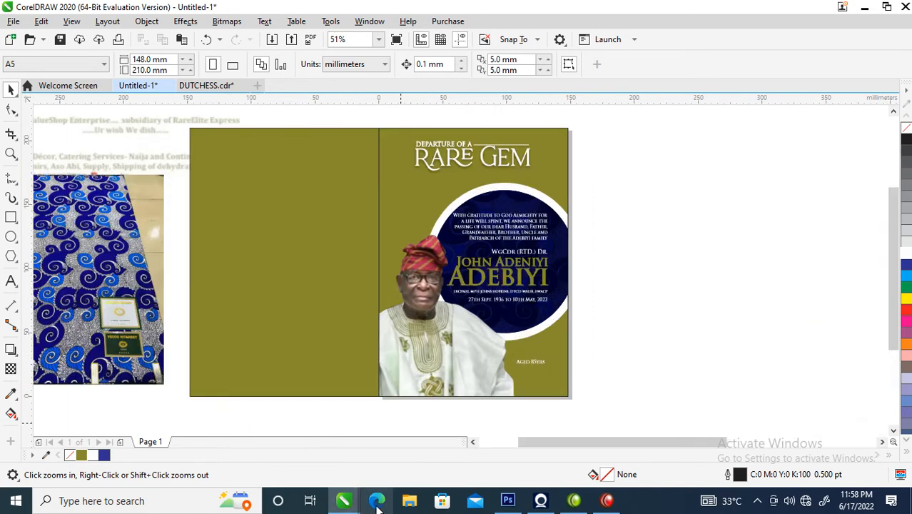
Import 6545.eps from the luxury-golden-flat-badges-set folder in Downloads as editable with text kept as text, and place it
{"action": "key", "text": "super+e"}
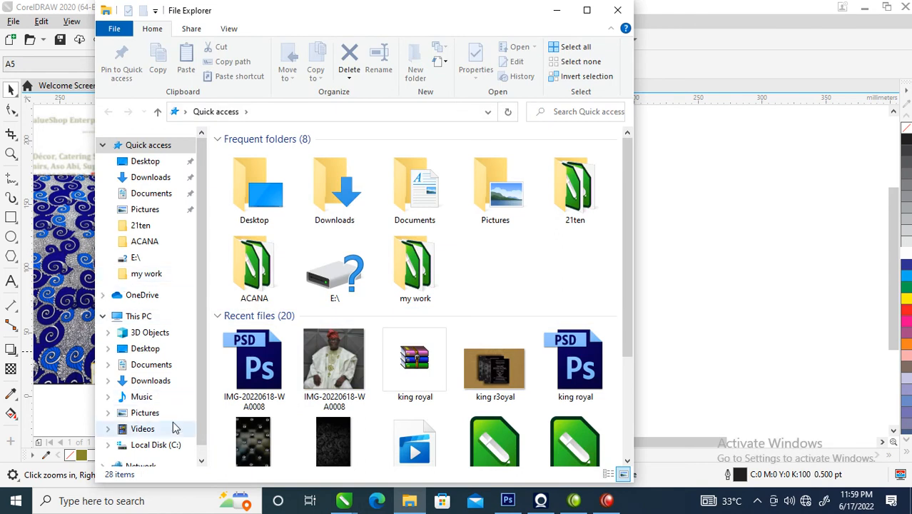
{"action": "left_click", "coordinate": [169, 444]}
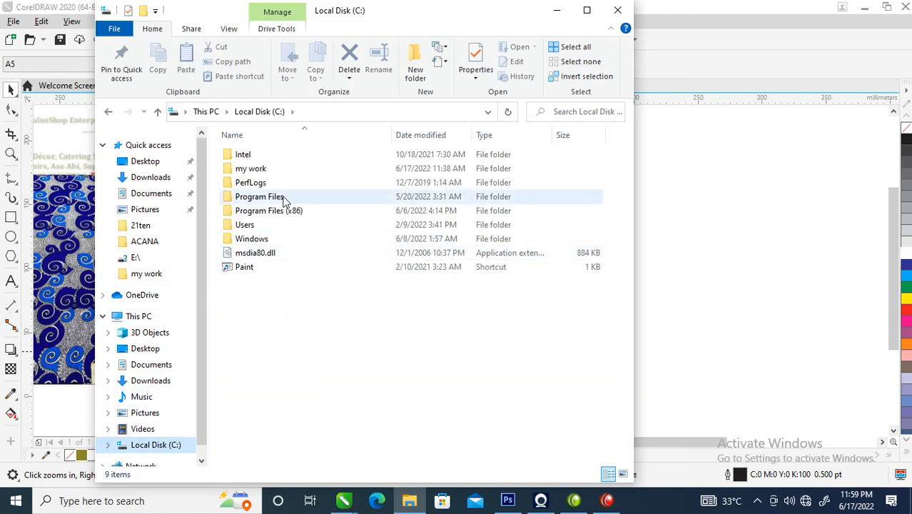
{"action": "left_click", "coordinate": [257, 170]}
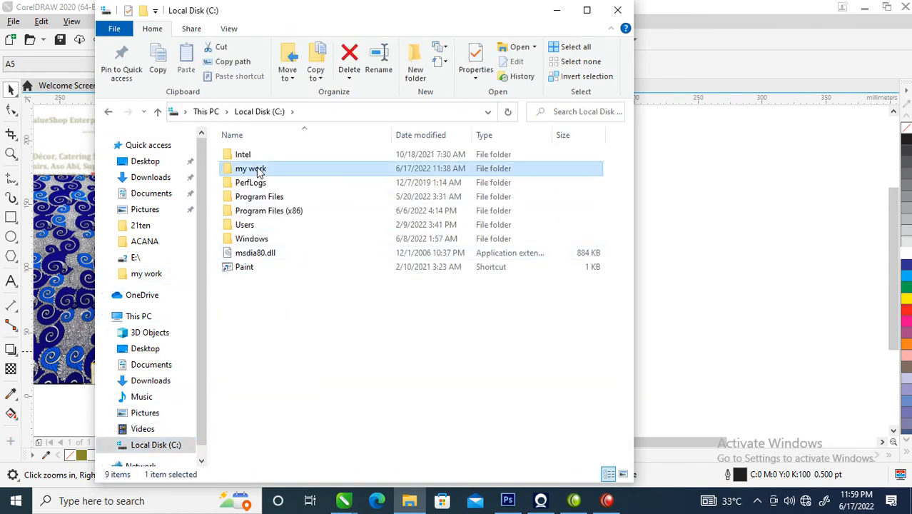
{"action": "left_click", "coordinate": [151, 178]}
{"action": "left_click_drag", "start_coordinate": [628, 158], "coordinate": [612, 459]}
{"action": "double_click", "coordinate": [396, 275]}
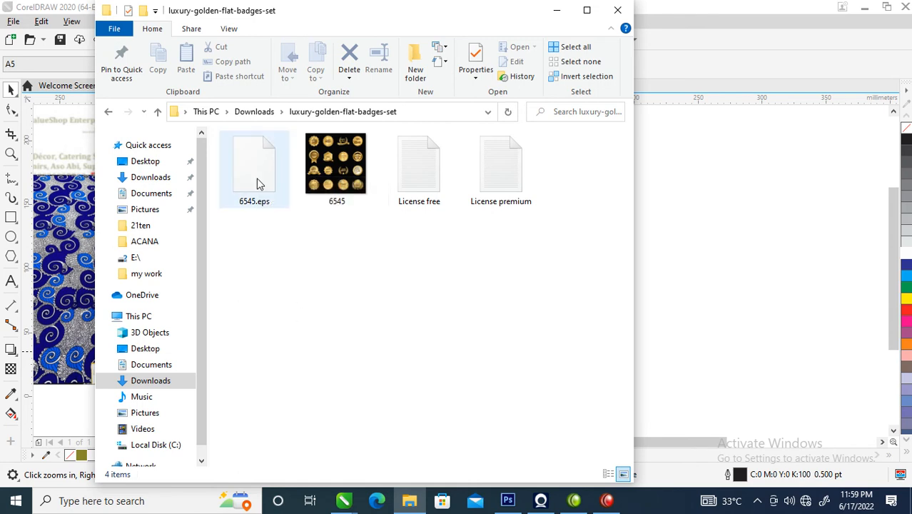
{"action": "double_click", "coordinate": [257, 184]}
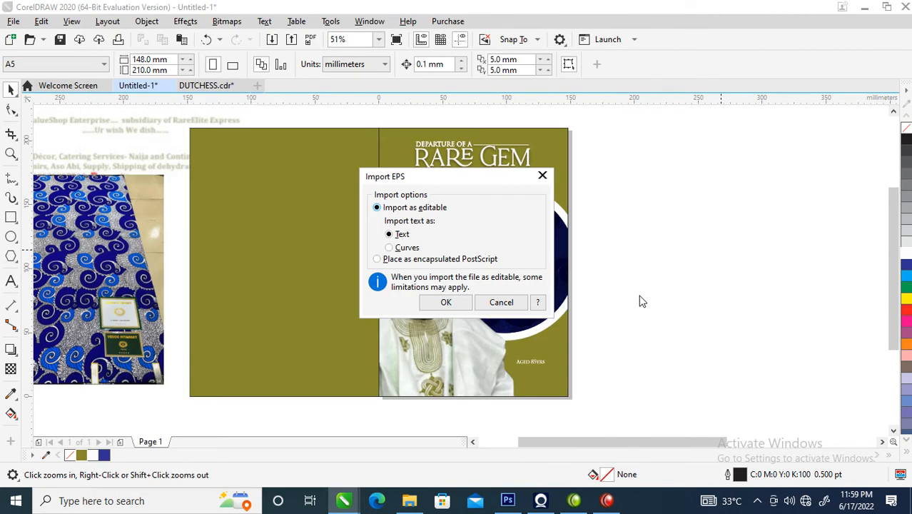
{"action": "left_click", "coordinate": [445, 303]}
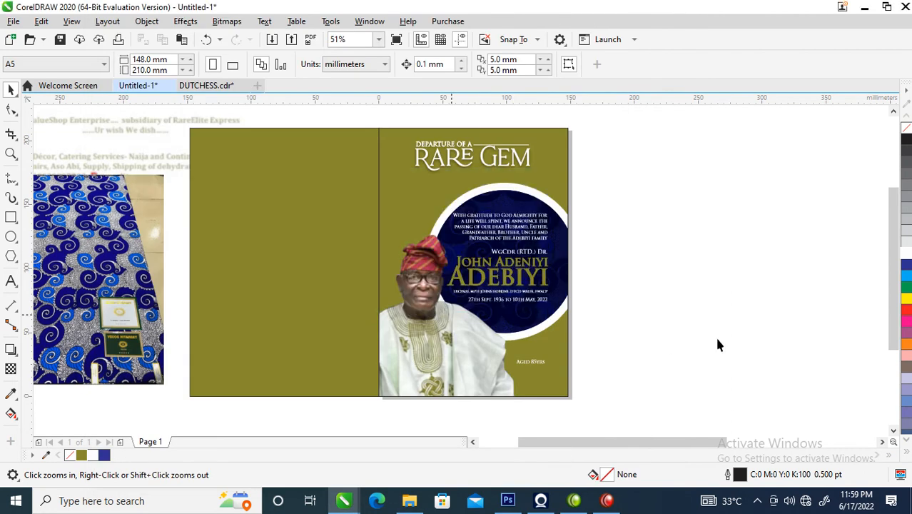
{"action": "left_click", "coordinate": [699, 270]}
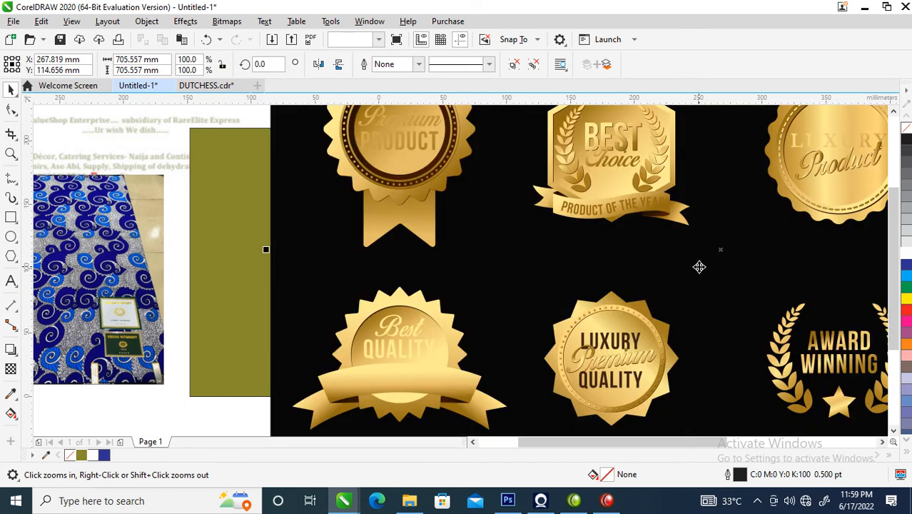
Scale the imported badge sheet down to about 134 mm wide and place it beside the front page
{"action": "scroll", "coordinate": [682, 326], "scroll_direction": "down", "scroll_amount": 4}
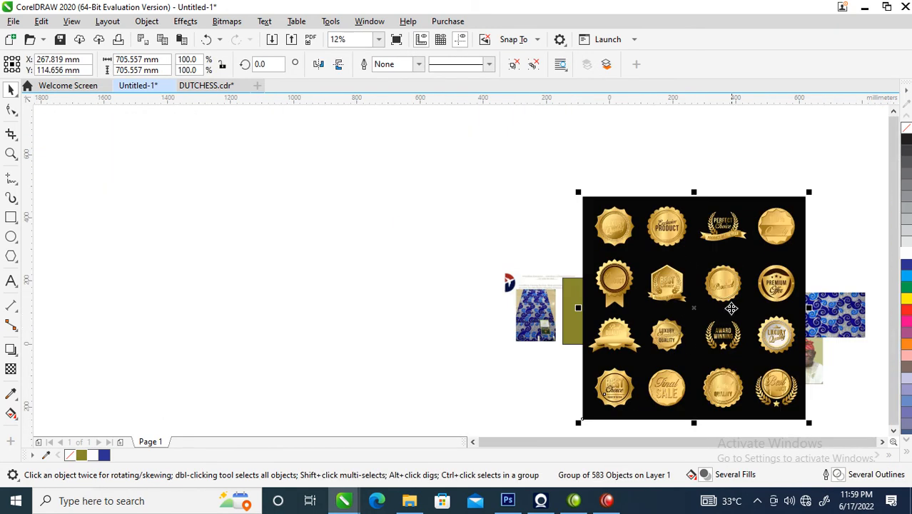
{"action": "left_click_drag", "start_coordinate": [811, 191], "coordinate": [683, 299]}
{"action": "key", "text": "z"}
{"action": "left_click_drag", "start_coordinate": [561, 295], "coordinate": [728, 349]}
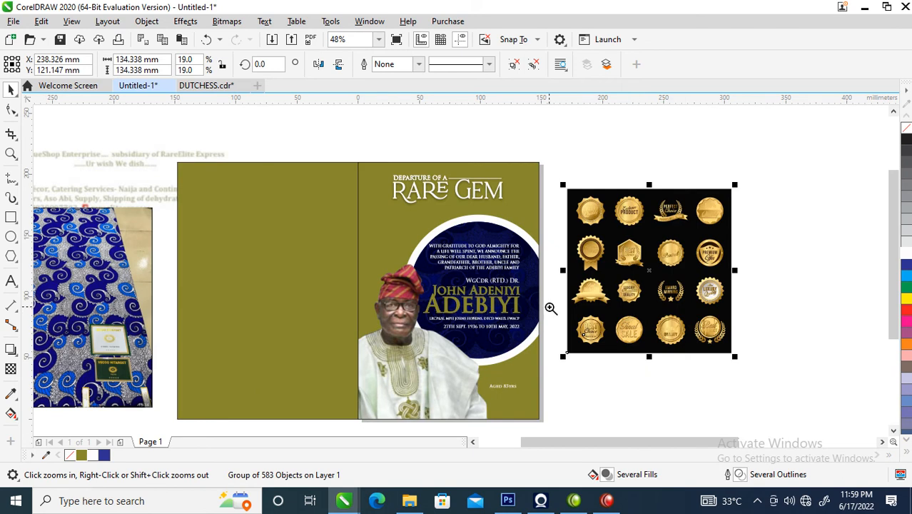
{"action": "left_click_drag", "start_coordinate": [290, 144], "coordinate": [770, 409]}
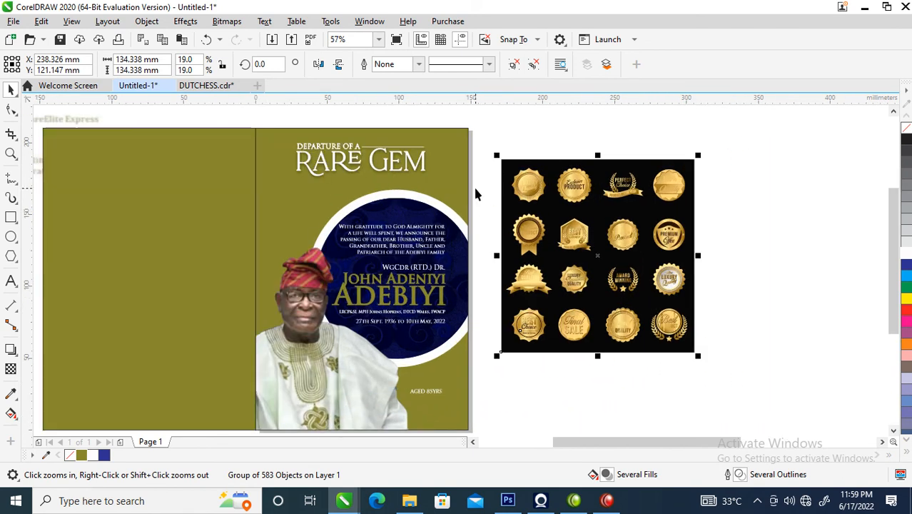
Ungroup the badge sheet, move its laurel badge to the front page's bottom corner near the age line, and delete the remaining badges
{"action": "left_click", "coordinate": [463, 183]}
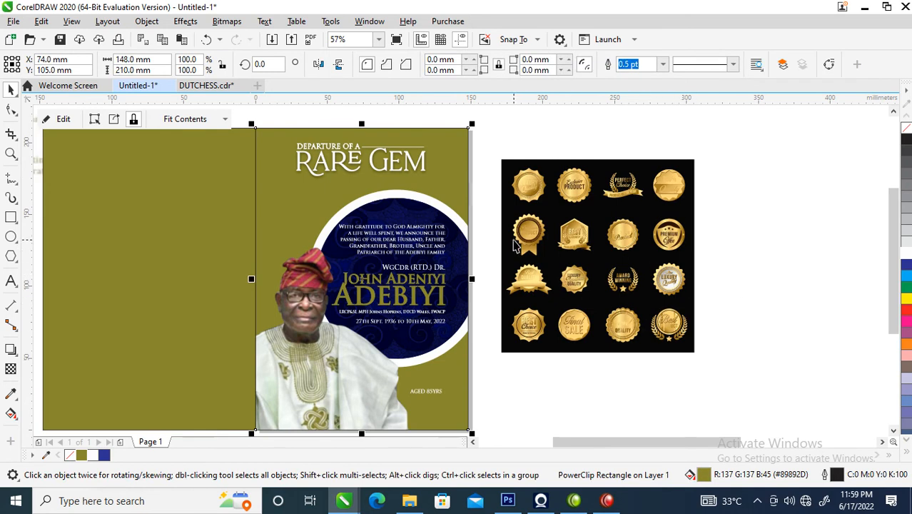
{"action": "left_click", "coordinate": [676, 337]}
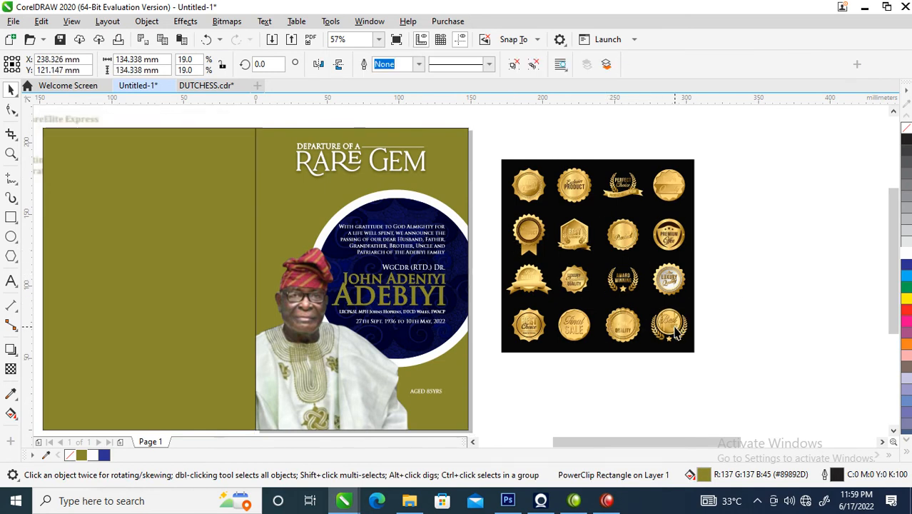
{"action": "left_click", "coordinate": [514, 64]}
{"action": "left_click_drag", "start_coordinate": [735, 296], "coordinate": [460, 416]}
{"action": "left_click_drag", "start_coordinate": [490, 142], "coordinate": [752, 401]}
{"action": "key", "text": "Delete"}
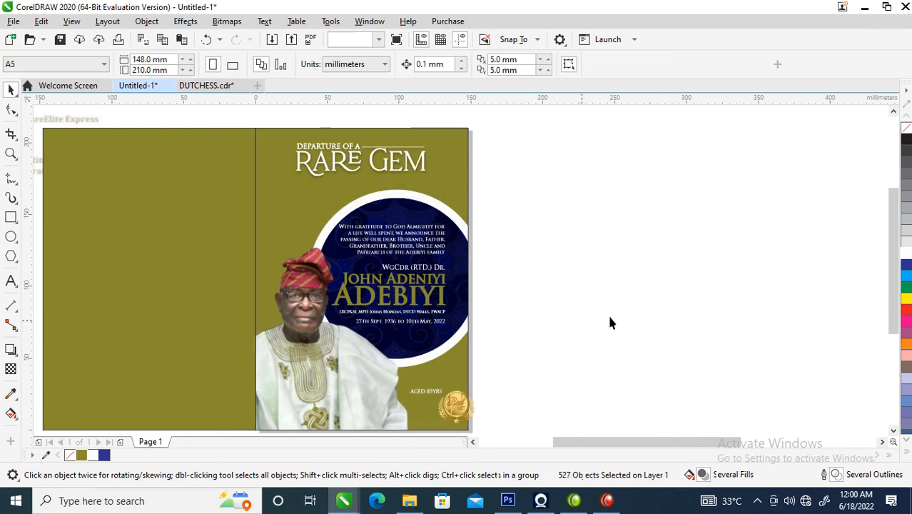
Delete the "Best Product" lettering from the inside of the laurel badge
{"action": "key", "text": "z"}
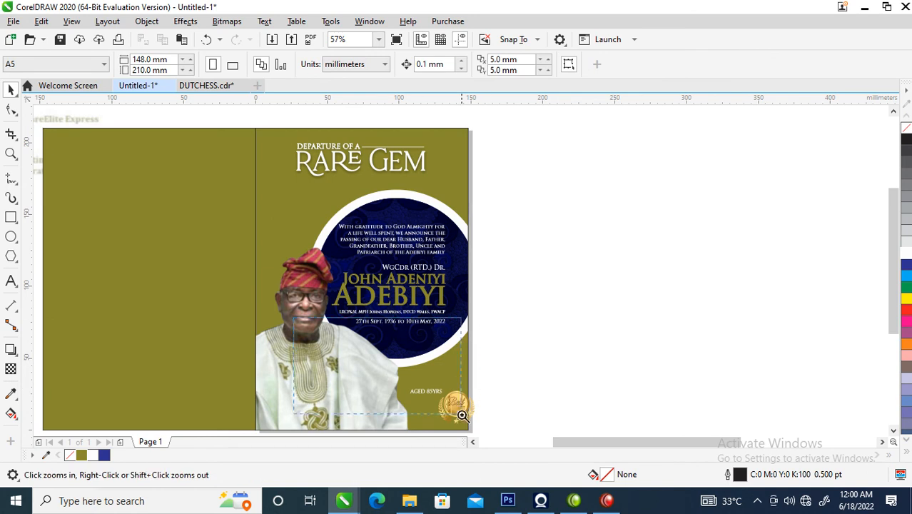
{"action": "left_click", "coordinate": [530, 408]}
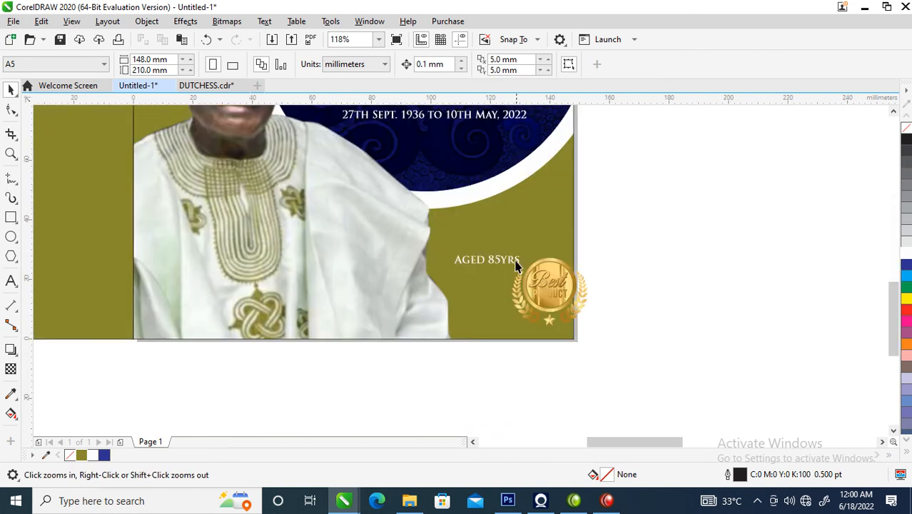
{"action": "left_click", "coordinate": [557, 285]}
{"action": "key", "text": "z"}
{"action": "left_click_drag", "start_coordinate": [470, 246], "coordinate": [646, 334]}
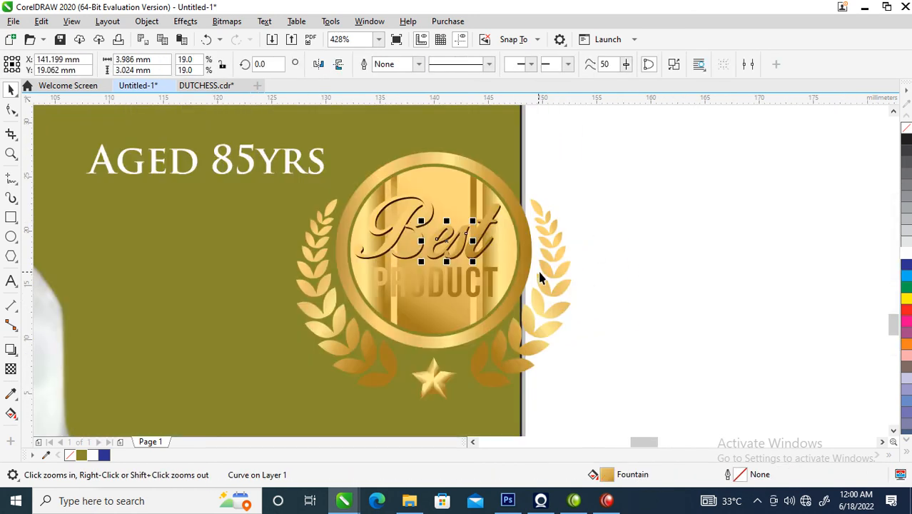
{"action": "left_click_drag", "start_coordinate": [341, 185], "coordinate": [510, 310]}
{"action": "key", "text": "Delete"}
Delete the remaining gold gradient pieces inside the laurel badge's ring
{"action": "left_click", "coordinate": [473, 268]}
{"action": "key", "text": "Delete"}
{"action": "left_click", "coordinate": [438, 234]}
{"action": "key", "text": "Delete"}
{"action": "left_click", "coordinate": [372, 228]}
{"action": "key", "text": "Delete"}
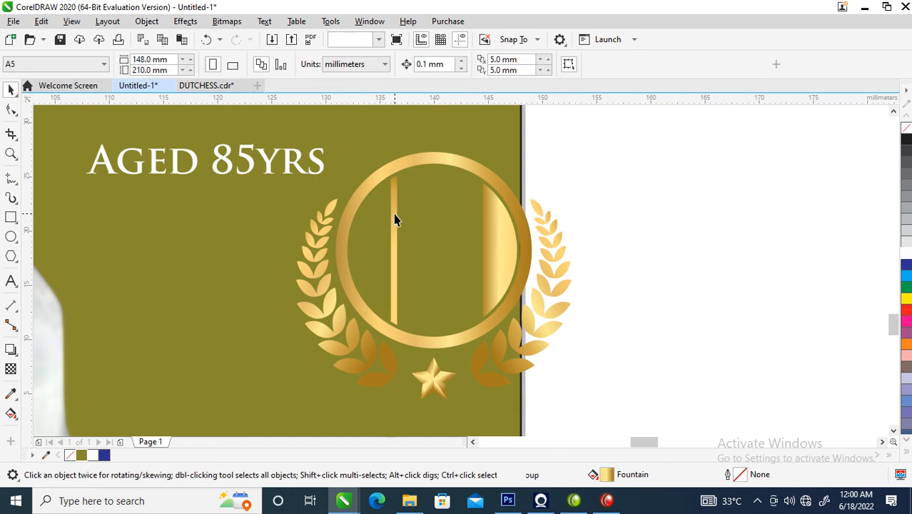
{"action": "left_click", "coordinate": [392, 229]}
{"action": "key", "text": "Delete"}
{"action": "left_click", "coordinate": [498, 259]}
{"action": "key", "text": "Delete"}
Fill the badge's ring, laurel branches and star with white
{"action": "left_click_drag", "start_coordinate": [667, 130], "coordinate": [292, 382]}
{"action": "left_click_drag", "start_coordinate": [279, 424], "coordinate": [280, 424]}
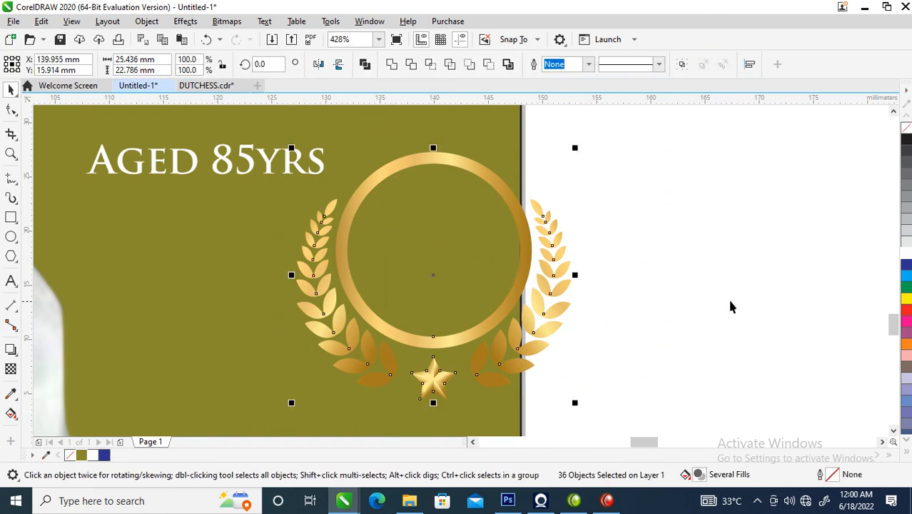
{"action": "left_click", "coordinate": [907, 254]}
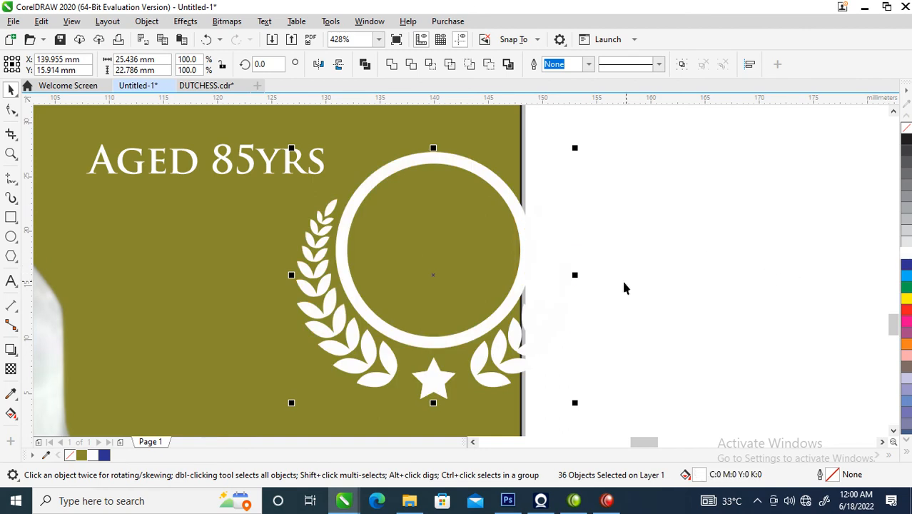
Group the laurel badge, shift it clear of the page edge and place the "85yrs" text inside its ring, separate from "Aged"
{"action": "key", "text": "ctrl+g"}
{"action": "left_click_drag", "start_coordinate": [484, 250], "coordinate": [332, 242]}
{"action": "left_click_drag", "start_coordinate": [298, 157], "coordinate": [514, 142]}
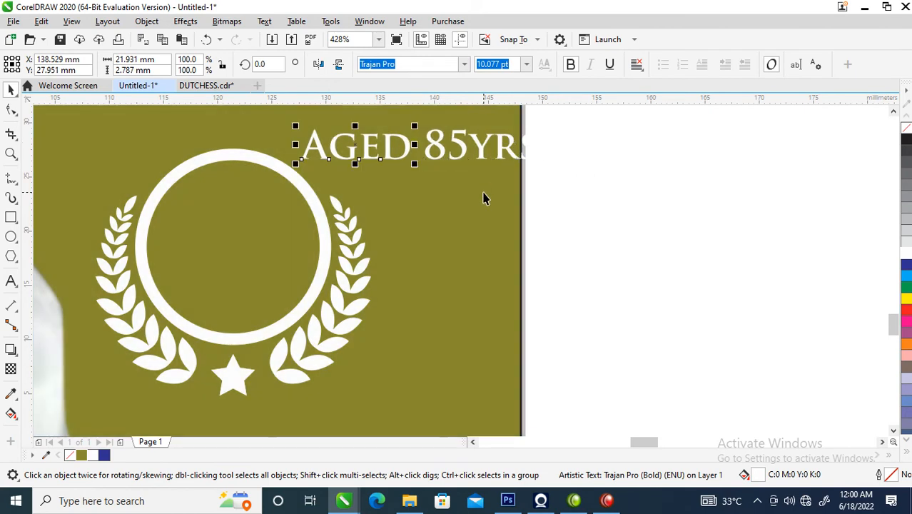
{"action": "left_click_drag", "start_coordinate": [464, 158], "coordinate": [236, 234]}
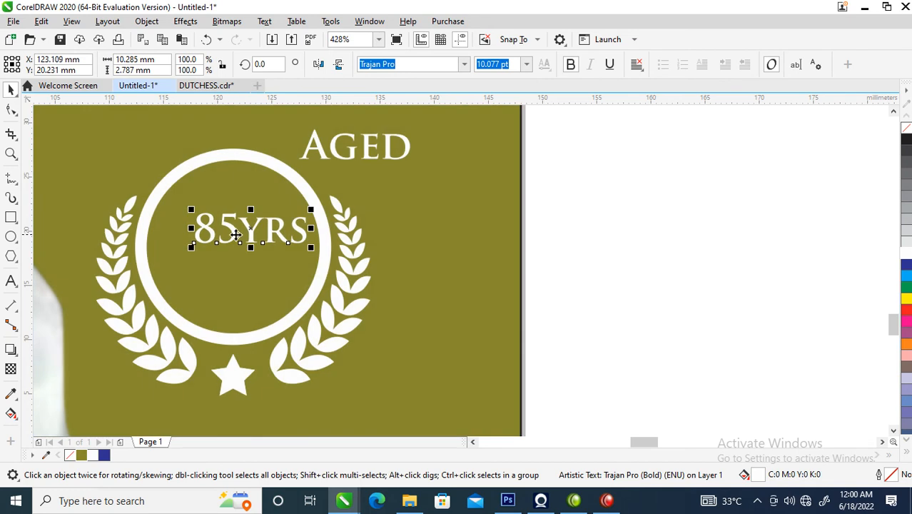
Split "85yrs" onto two lines, spell the second as "YEARS" and place it as a separate word below the number
{"action": "double_click", "coordinate": [246, 229]}
{"action": "key", "text": "Return"}
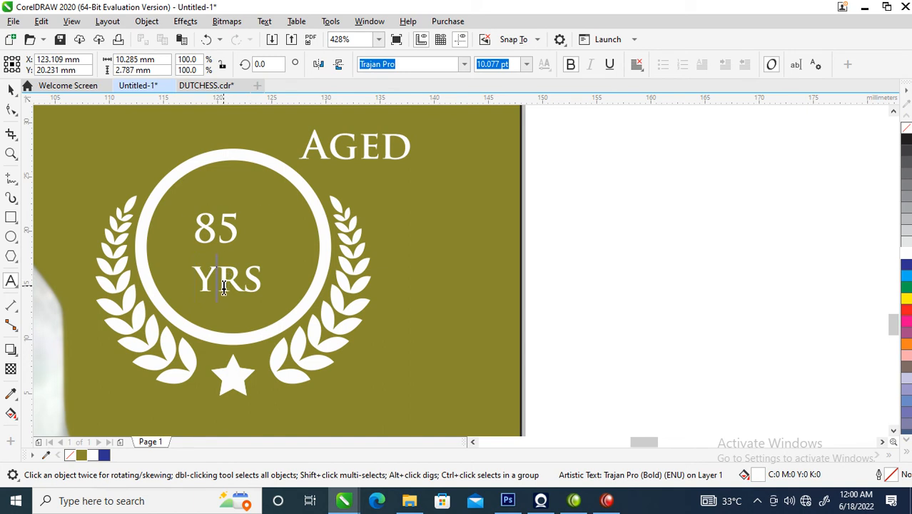
{"action": "type", "text": "EA"}
{"action": "key", "text": "ctrl+space"}
{"action": "left_click_drag", "start_coordinate": [281, 287], "coordinate": [258, 296]}
{"action": "left_click", "coordinate": [235, 229]}
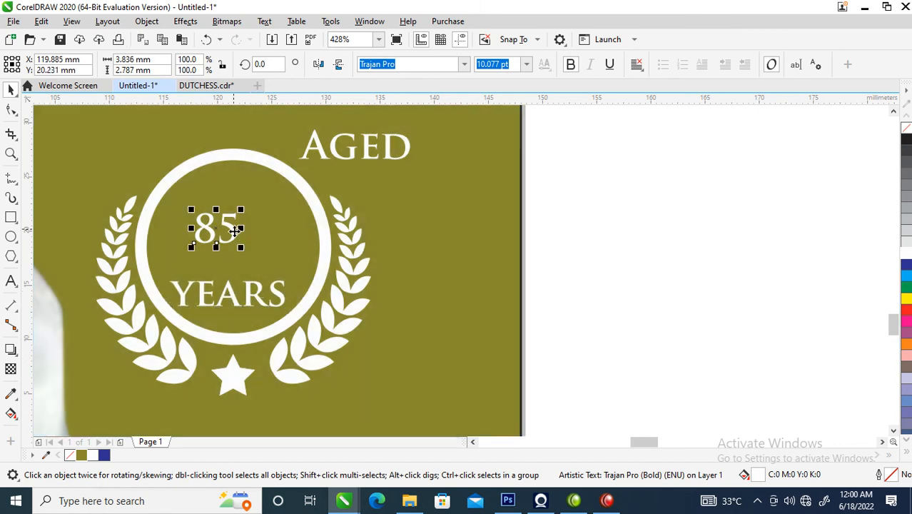
Enlarge "85" to about 22.4 pt in the ring with tighter digits, and fit a smaller "Aged" above it
{"action": "left_click_drag", "start_coordinate": [243, 250], "coordinate": [306, 286]}
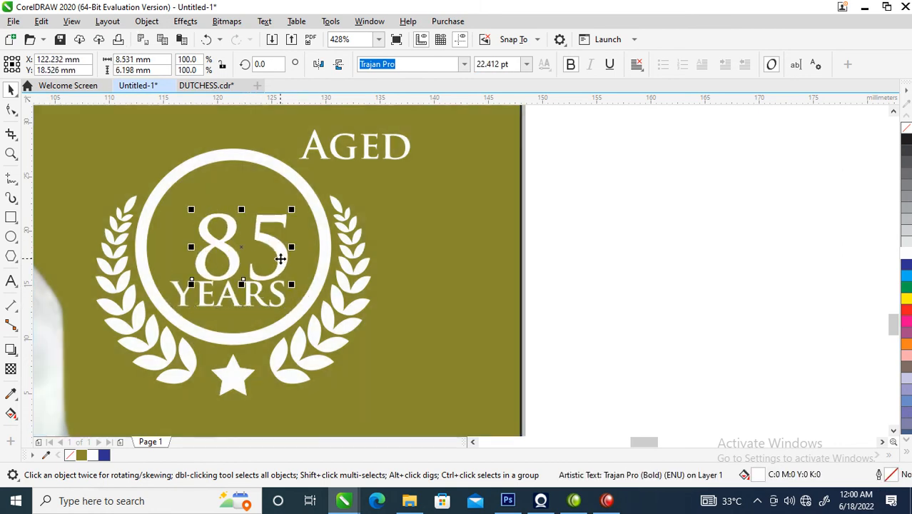
{"action": "mouse_move", "coordinate": [268, 255]}
{"action": "left_mouse_down"}
{"action": "mouse_move", "coordinate": [253, 246]}
{"action": "mouse_move", "coordinate": [293, 245]}
{"action": "mouse_move", "coordinate": [273, 257]}
{"action": "left_mouse_up"}
{"action": "key", "text": "ctrl+k"}
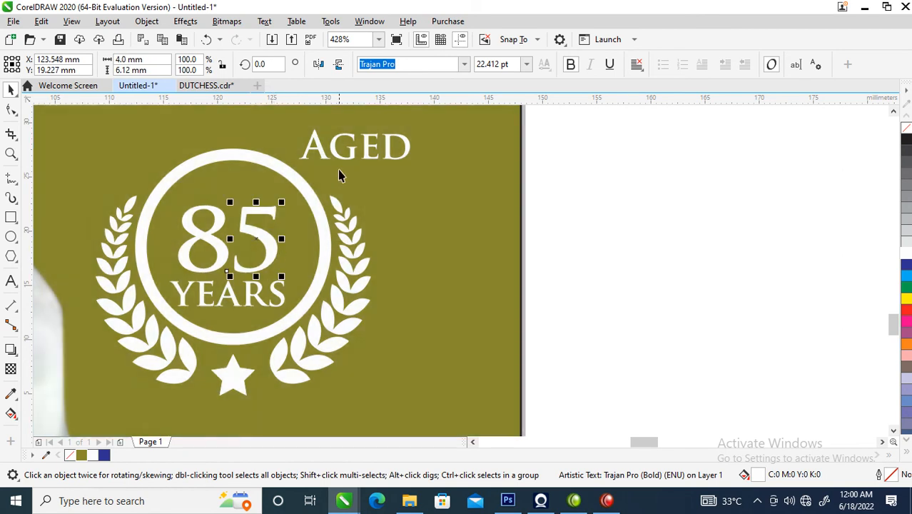
{"action": "left_click_drag", "start_coordinate": [343, 162], "coordinate": [220, 199]}
{"action": "mouse_move", "coordinate": [291, 165]}
{"action": "left_mouse_down"}
{"action": "mouse_move", "coordinate": [262, 165]}
{"action": "mouse_move", "coordinate": [281, 171]}
{"action": "mouse_move", "coordinate": [287, 157]}
{"action": "mouse_move", "coordinate": [284, 167]}
{"action": "left_mouse_up"}
Group the two digits of "85" and centre them, "Aged" and "Years" horizontally on the laurel badge
{"action": "left_click", "coordinate": [263, 240]}
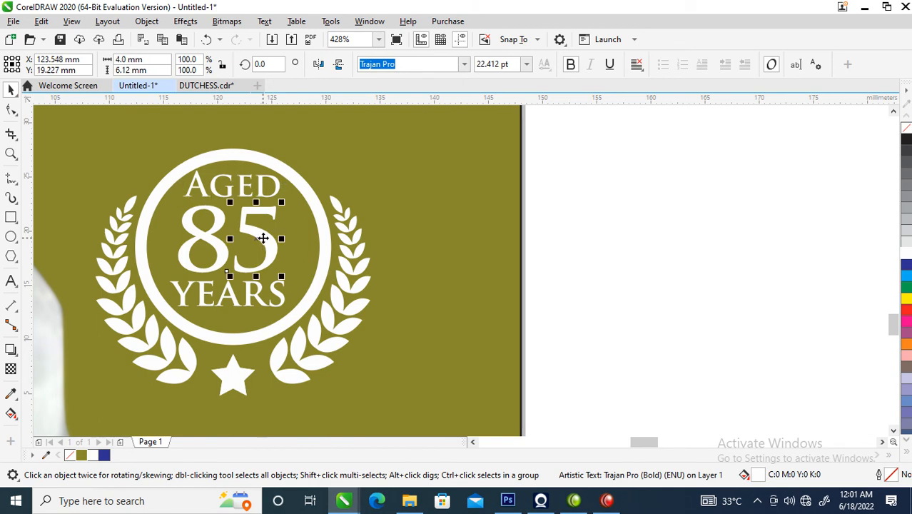
{"action": "left_click", "coordinate": [207, 235], "text": "shift"}
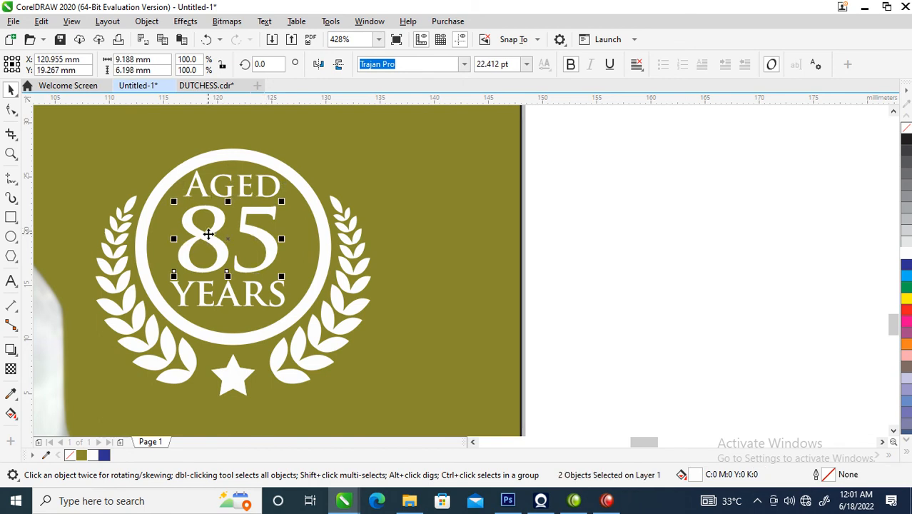
{"action": "key", "text": "ctrl+g"}
{"action": "left_click", "coordinate": [275, 196], "text": "shift"}
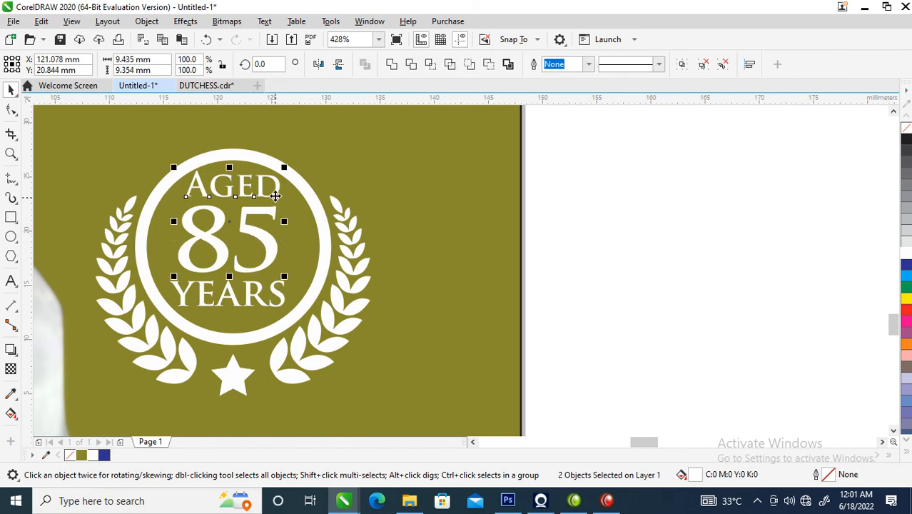
{"action": "left_click", "coordinate": [274, 294], "text": "shift"}
{"action": "left_click", "coordinate": [307, 189], "text": "shift"}
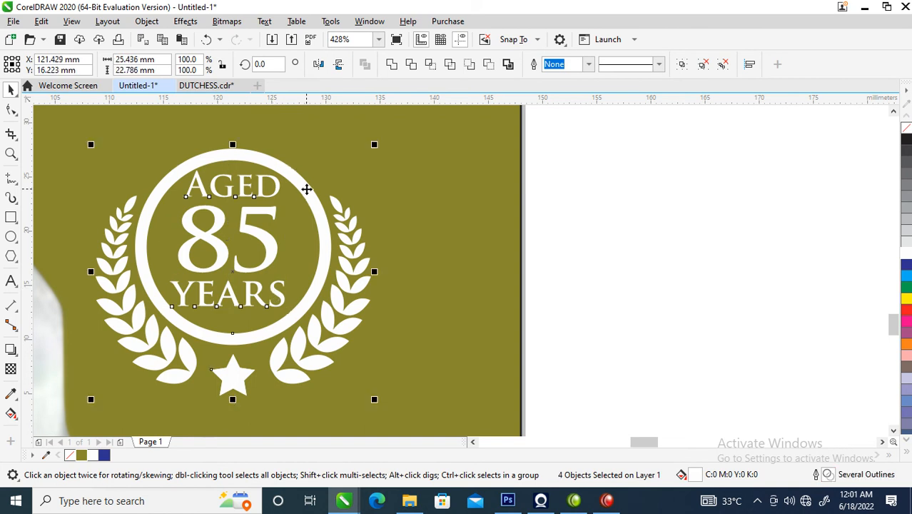
{"action": "key", "text": "c"}
Group the laurel badge with its age text and move it slightly higher and inward on the front page
{"action": "scroll", "coordinate": [536, 181], "scroll_direction": "down", "scroll_amount": 4}
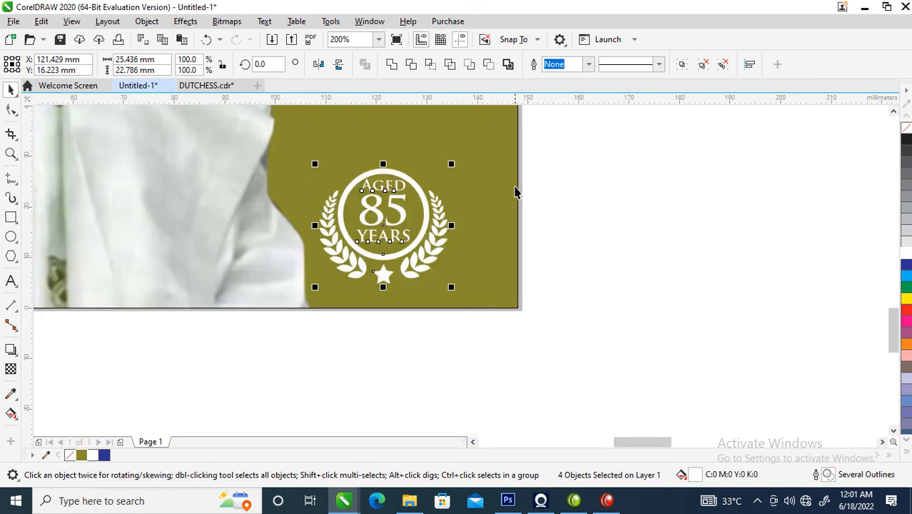
{"action": "left_click_drag", "start_coordinate": [606, 146], "coordinate": [459, 198]}
{"action": "left_click_drag", "start_coordinate": [397, 275], "coordinate": [390, 280]}
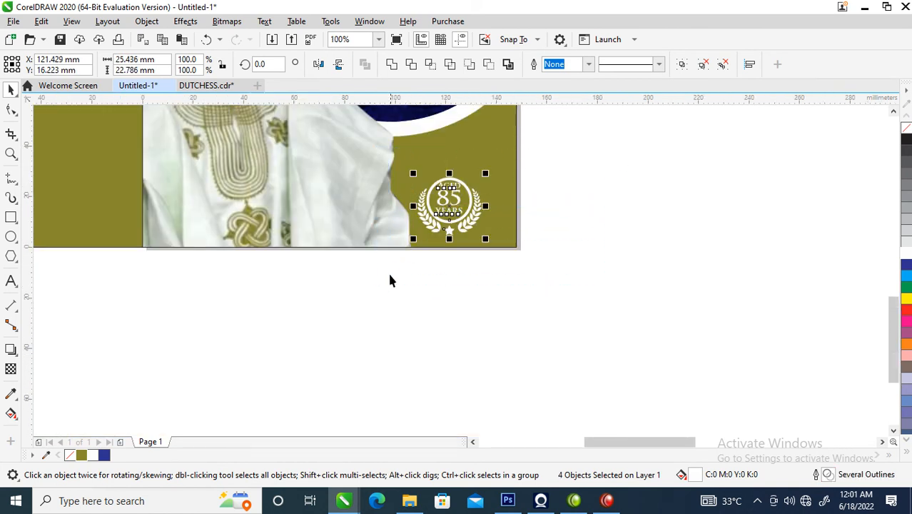
{"action": "key", "text": "ctrl+g"}
{"action": "left_click_drag", "start_coordinate": [459, 205], "coordinate": [445, 164]}
Move the "Departure of a Rare Gem" title group slightly down on the front page
{"action": "scroll", "coordinate": [445, 162], "scroll_direction": "down", "scroll_amount": 2}
{"action": "scroll", "coordinate": [442, 162], "scroll_direction": "down", "scroll_amount": 2}
{"action": "key", "text": "F2"}
{"action": "left_click_drag", "start_coordinate": [330, 193], "coordinate": [513, 102]}
{"action": "key", "text": "F2"}
{"action": "left_click_drag", "start_coordinate": [278, 179], "coordinate": [609, 389]}
{"action": "left_click_drag", "start_coordinate": [693, 122], "coordinate": [422, 210]}
{"action": "left_click_drag", "start_coordinate": [568, 183], "coordinate": [568, 192]}
Duplicate the whole front page design onto the empty area beside the spread
{"action": "key", "text": "z"}
{"action": "left_click_drag", "start_coordinate": [426, 187], "coordinate": [684, 346]}
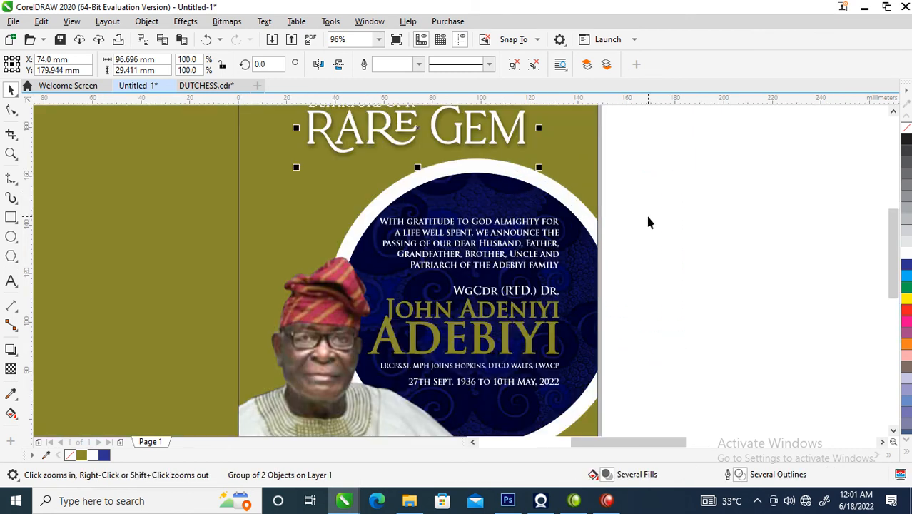
{"action": "scroll", "coordinate": [638, 242], "scroll_direction": "down", "scroll_amount": 5}
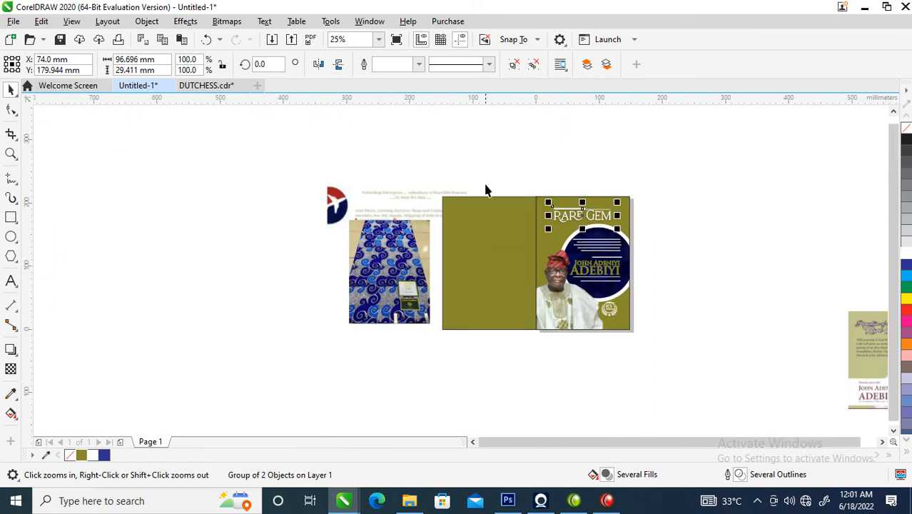
{"action": "left_click_drag", "start_coordinate": [479, 173], "coordinate": [552, 283]}
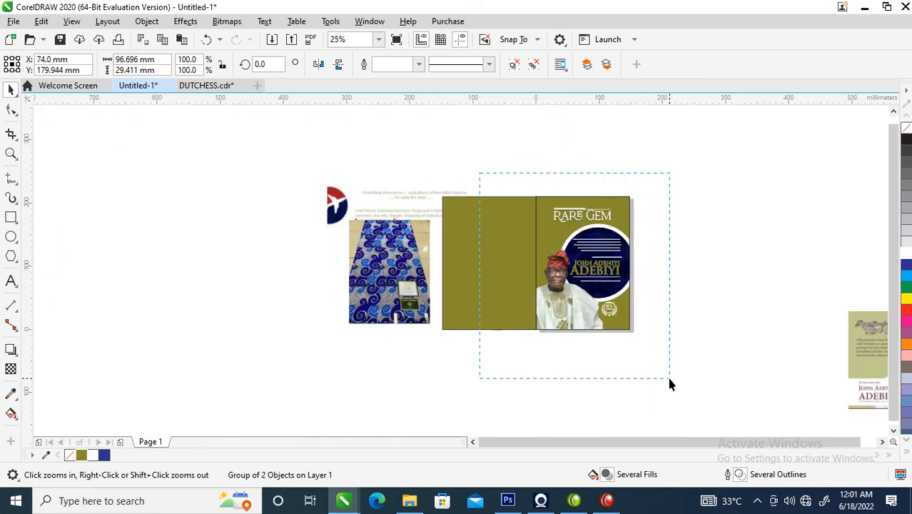
{"action": "left_click_drag", "start_coordinate": [670, 378], "coordinate": [670, 378]}
{"action": "left_click_drag", "start_coordinate": [600, 264], "coordinate": [793, 262]}
{"action": "right_click", "coordinate": [794, 263]}
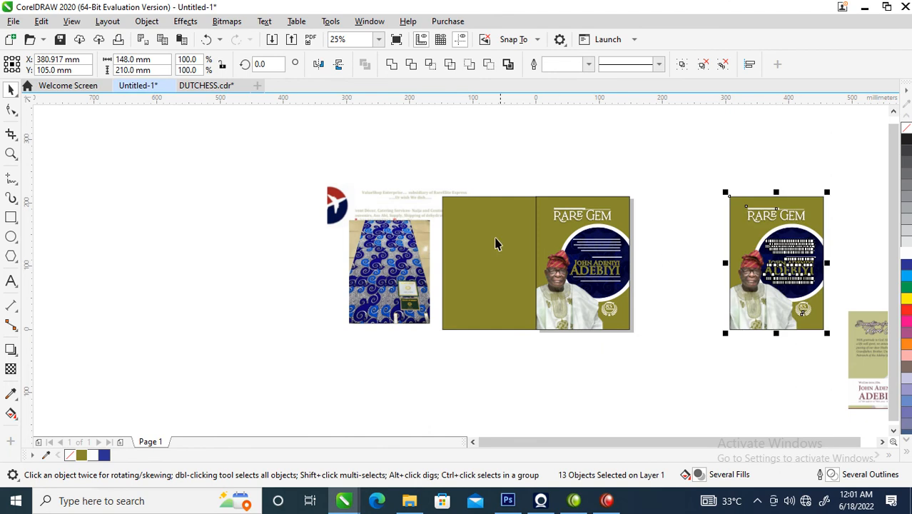
Delete the announcement paragraph from the original front page and move the name, qualifications and dates block up within the circle
{"action": "left_click_drag", "start_coordinate": [485, 179], "coordinate": [664, 349]}
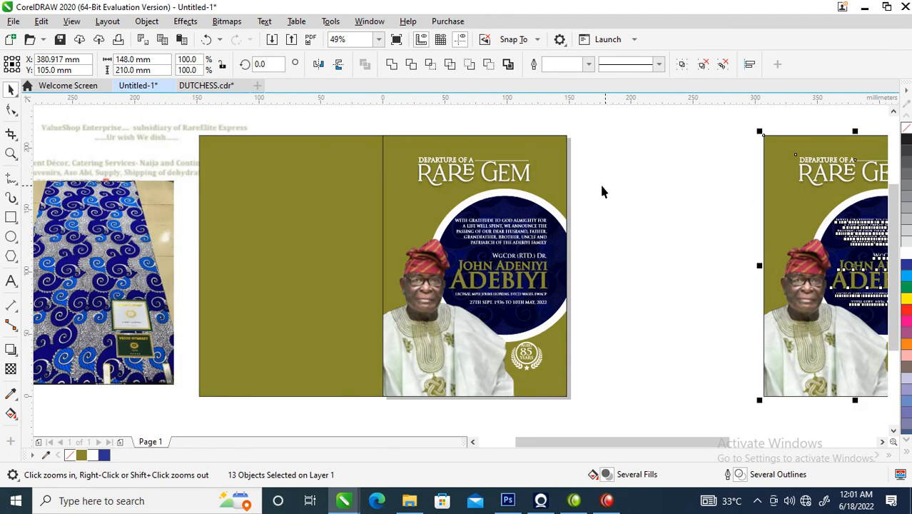
{"action": "left_click_drag", "start_coordinate": [368, 178], "coordinate": [646, 357]}
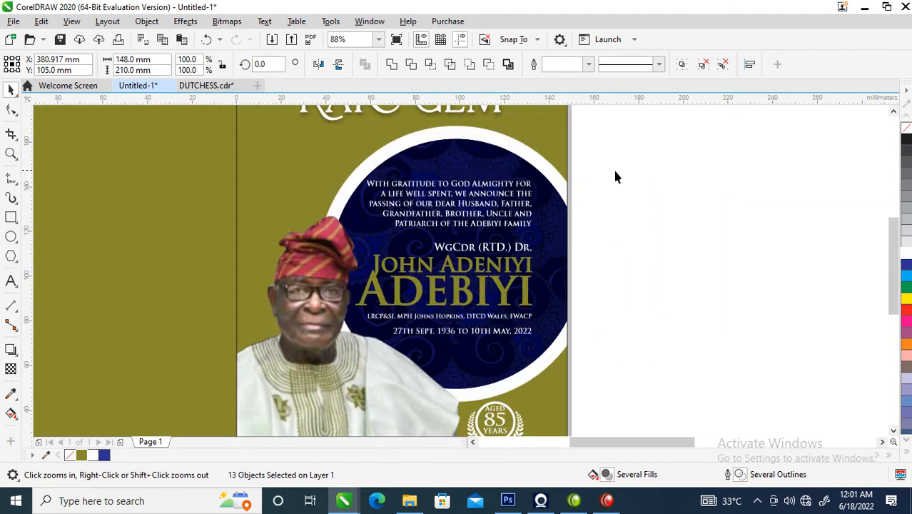
{"action": "left_click_drag", "start_coordinate": [654, 162], "coordinate": [327, 243]}
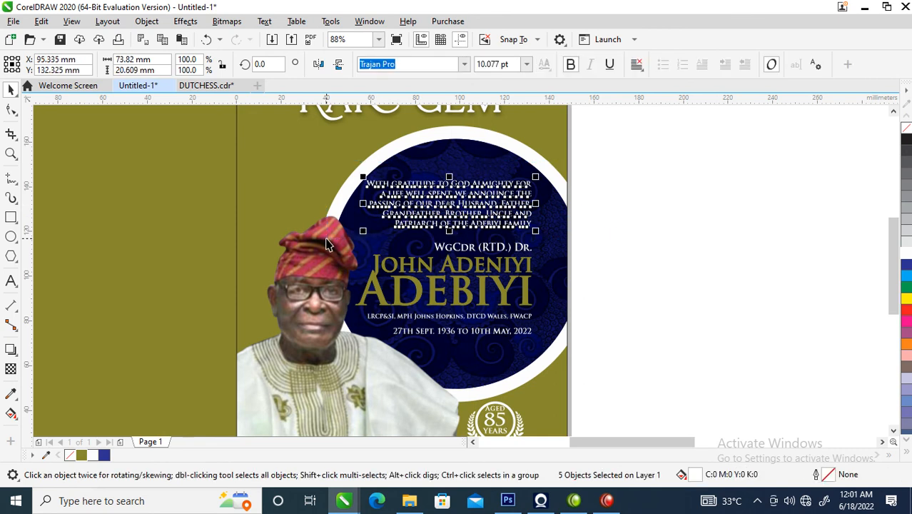
{"action": "key", "text": "Delete"}
{"action": "left_click_drag", "start_coordinate": [647, 202], "coordinate": [341, 352]}
{"action": "left_click_drag", "start_coordinate": [466, 292], "coordinate": [529, 206]}
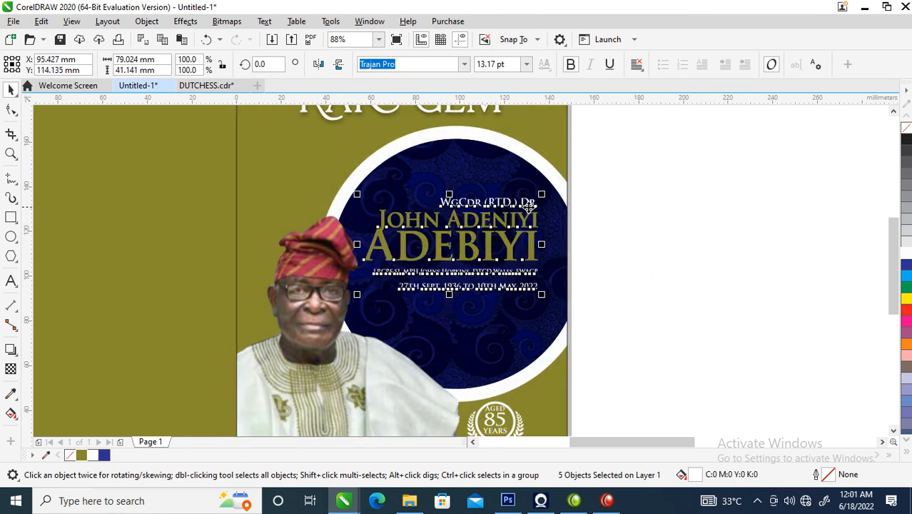
Inside the front page's PowerClip, scale the fabric circle and its white ring to about 76.2% and move them up toward the outer edge
{"action": "left_click", "coordinate": [495, 157], "text": "ctrl"}
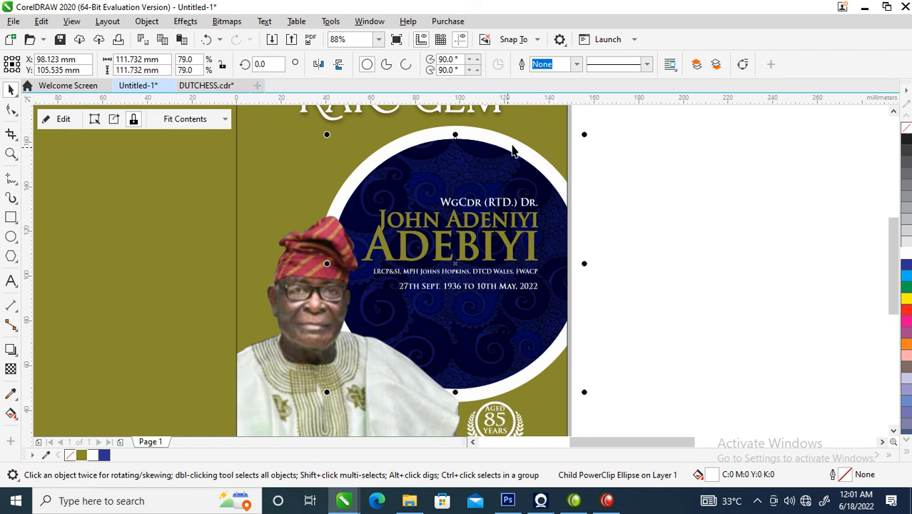
{"action": "left_click", "coordinate": [513, 144], "text": "ctrl"}
{"action": "left_click", "coordinate": [557, 164]}
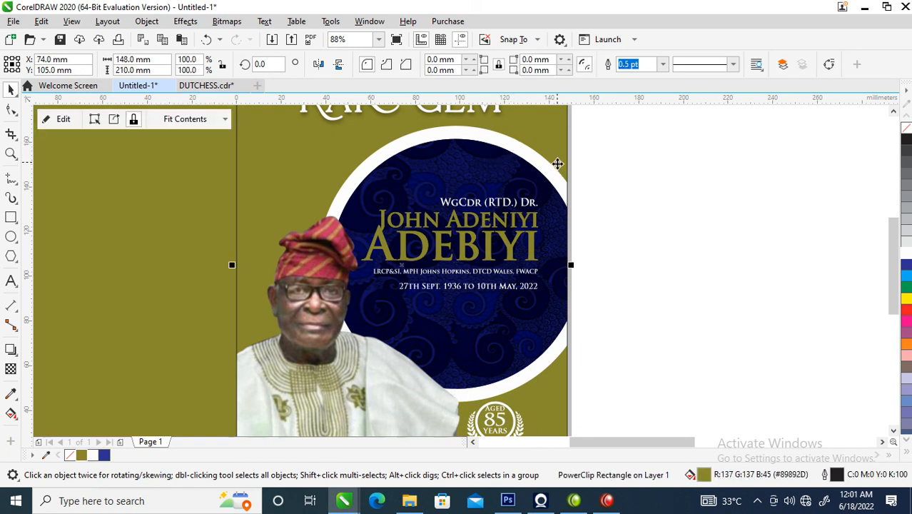
{"action": "left_click", "coordinate": [545, 138], "text": "ctrl"}
{"action": "left_click", "coordinate": [534, 181]}
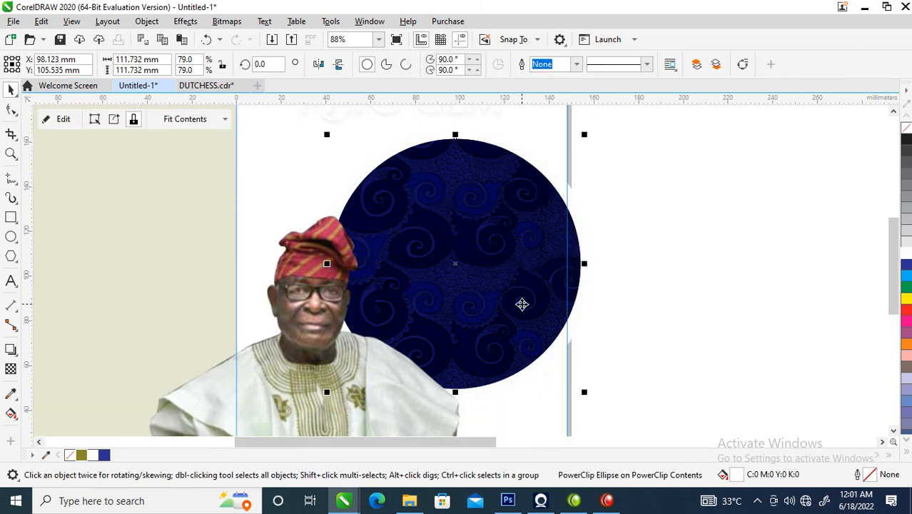
{"action": "left_click", "coordinate": [533, 159], "text": "ctrl"}
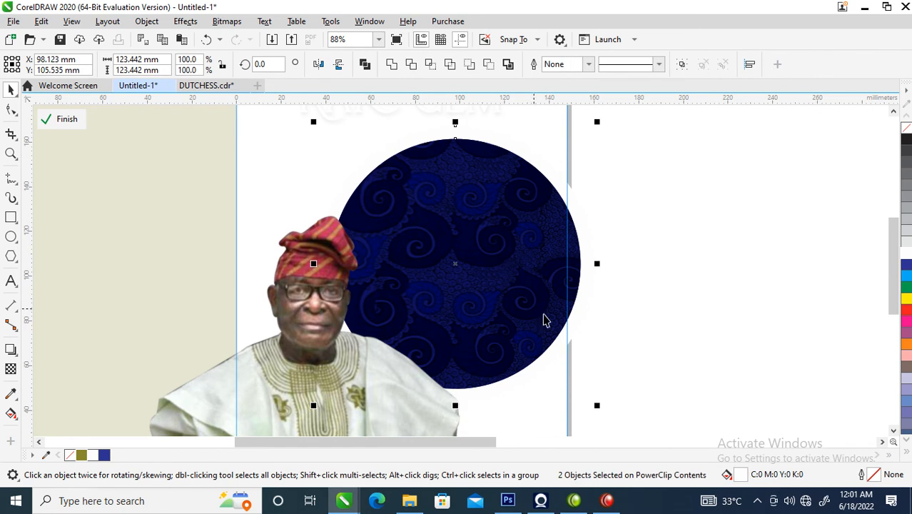
{"action": "left_click_drag", "start_coordinate": [596, 405], "coordinate": [595, 370]}
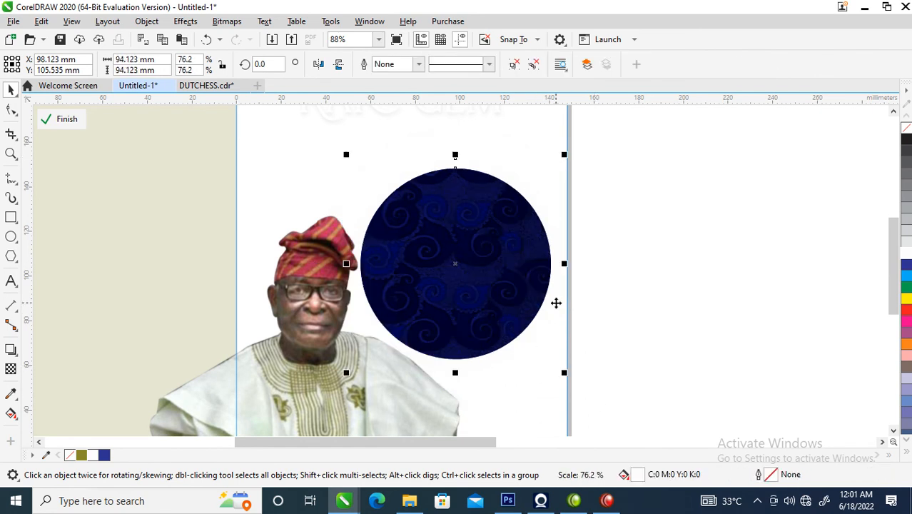
{"action": "left_click_drag", "start_coordinate": [525, 275], "coordinate": [552, 255]}
{"action": "left_click", "coordinate": [753, 202], "text": "ctrl"}
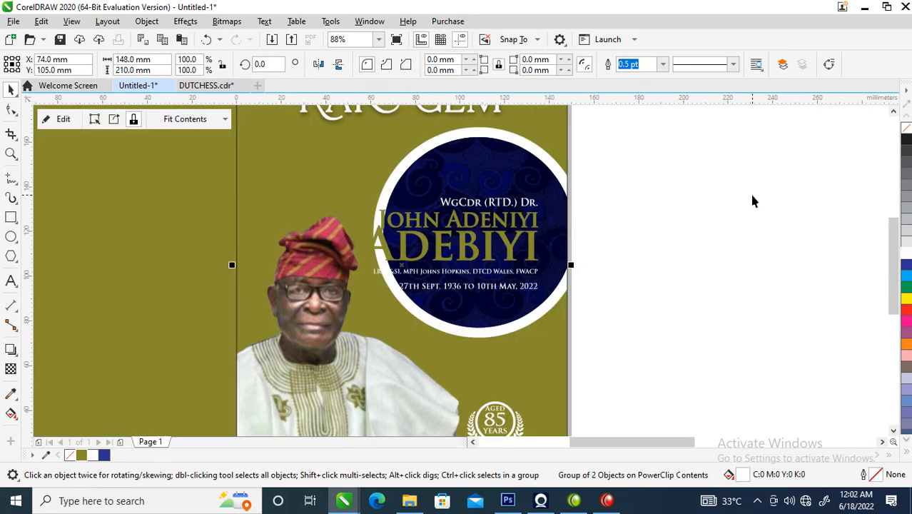
Enlarge the cut-out portrait to about 29.1% scale and position it higher on the front page beside the circle
{"action": "left_click", "coordinate": [670, 165]}
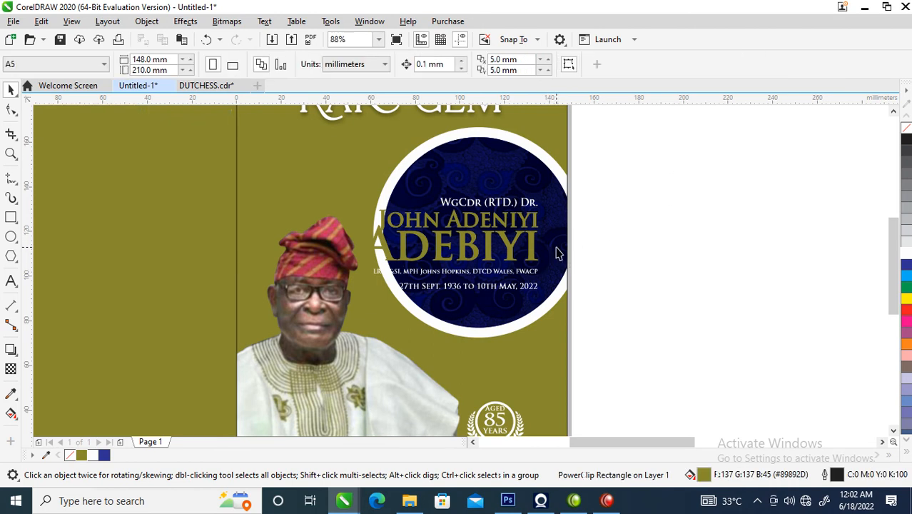
{"action": "left_click", "coordinate": [436, 180]}
{"action": "left_click", "coordinate": [435, 181], "text": "alt"}
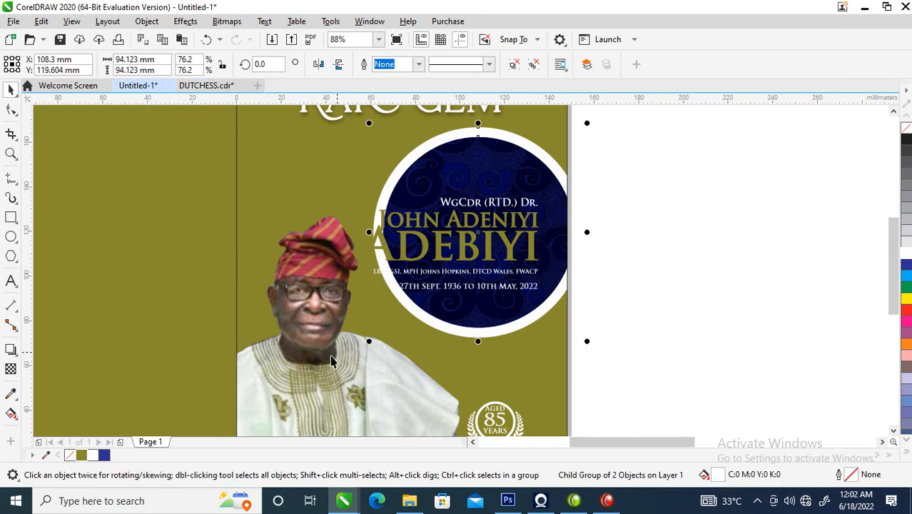
{"action": "left_click_drag", "start_coordinate": [316, 349], "coordinate": [337, 318]}
{"action": "key", "text": "ctrl+z"}
{"action": "left_click", "coordinate": [322, 347], "text": "alt"}
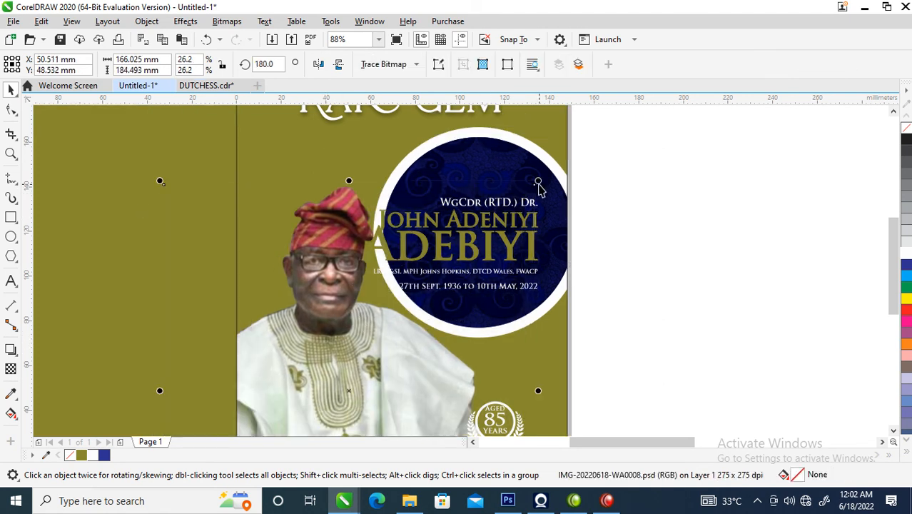
{"action": "left_click_drag", "start_coordinate": [539, 187], "coordinate": [580, 140]}
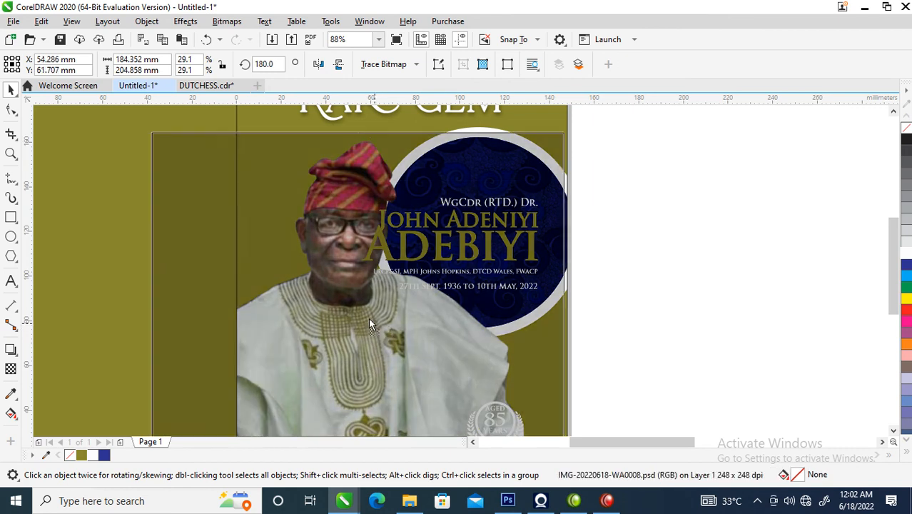
{"action": "left_click_drag", "start_coordinate": [369, 325], "coordinate": [360, 313]}
Move the name, qualifications and dates block up and outward to fit inside the smaller fabric circle
{"action": "left_click_drag", "start_coordinate": [688, 160], "coordinate": [334, 319]}
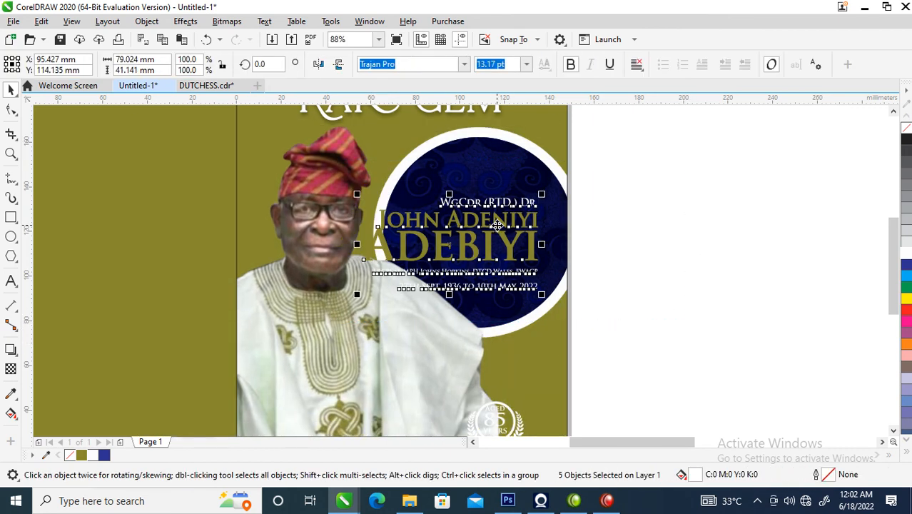
{"action": "left_click_drag", "start_coordinate": [504, 216], "coordinate": [521, 199]}
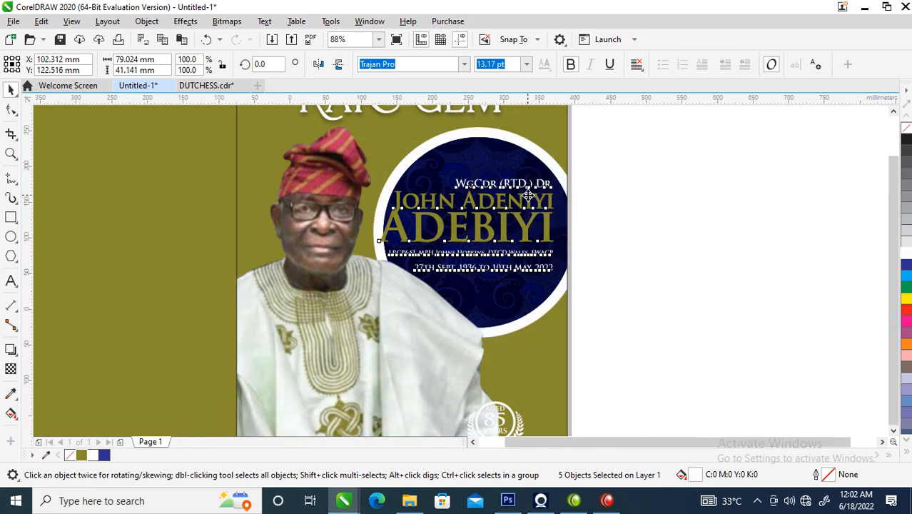
{"action": "key", "text": "F4"}
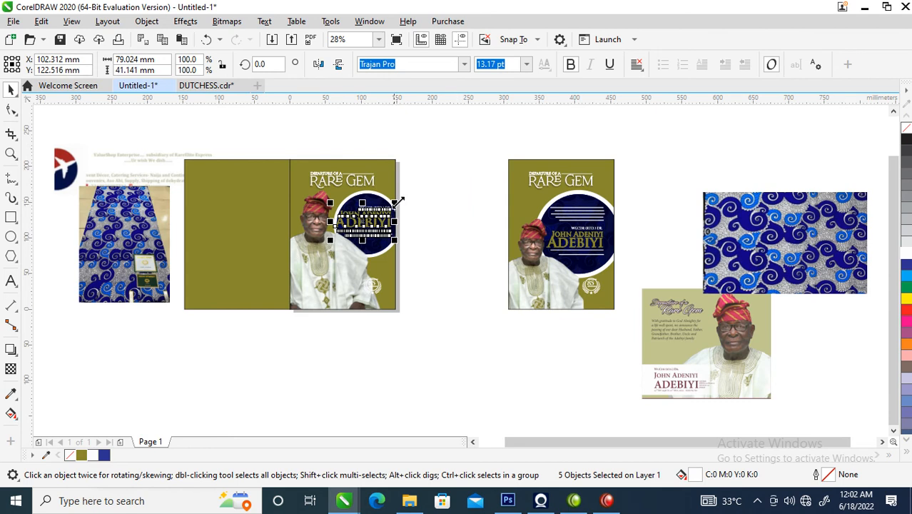
Scale the front page's fabric circle and white ring to about 99% and shift them up and outward behind the text block
{"action": "key", "text": "z"}
{"action": "left_click_drag", "start_coordinate": [185, 151], "coordinate": [457, 312]}
{"action": "key", "text": "space"}
{"action": "left_click", "coordinate": [532, 291]}
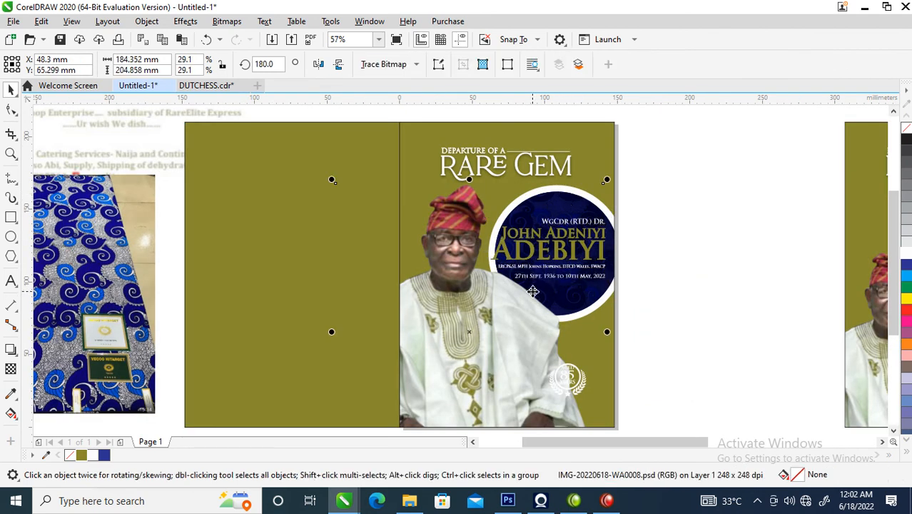
{"action": "left_click", "coordinate": [597, 203], "text": "ctrl"}
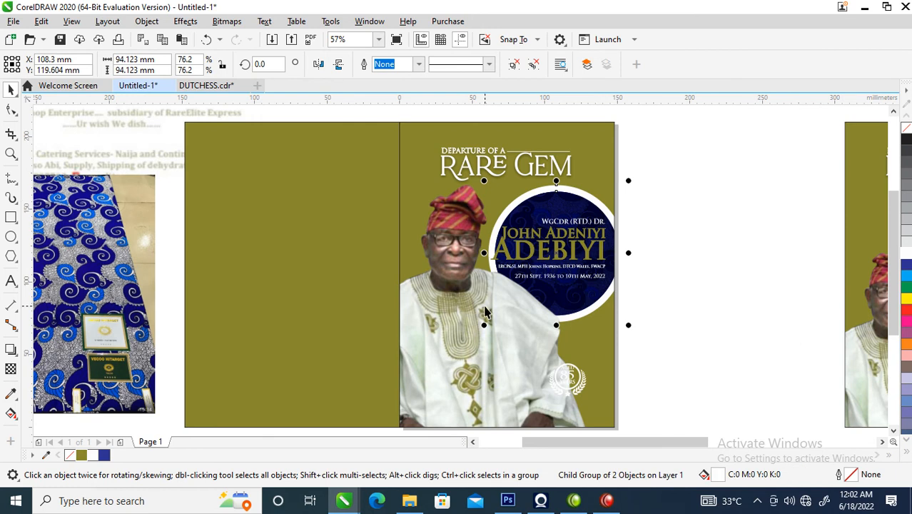
{"action": "left_click_drag", "start_coordinate": [480, 327], "coordinate": [439, 368]}
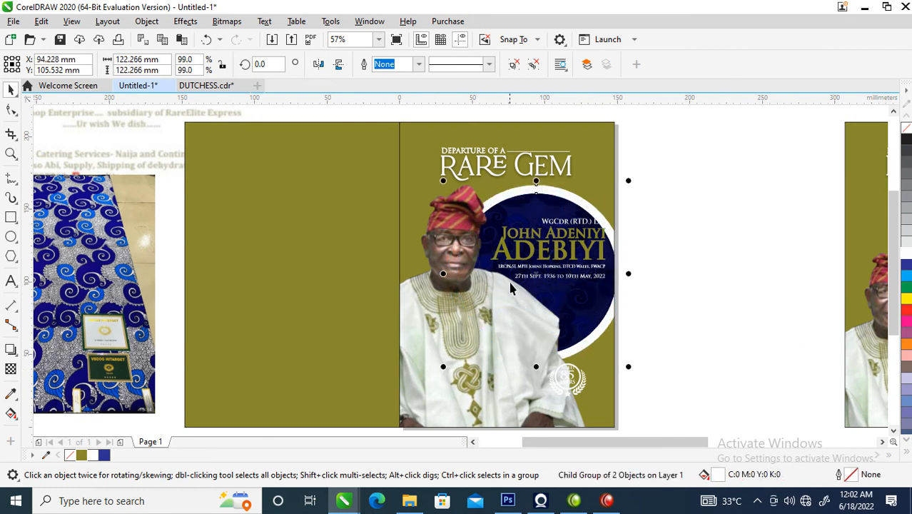
{"action": "left_click_drag", "start_coordinate": [532, 277], "coordinate": [546, 270]}
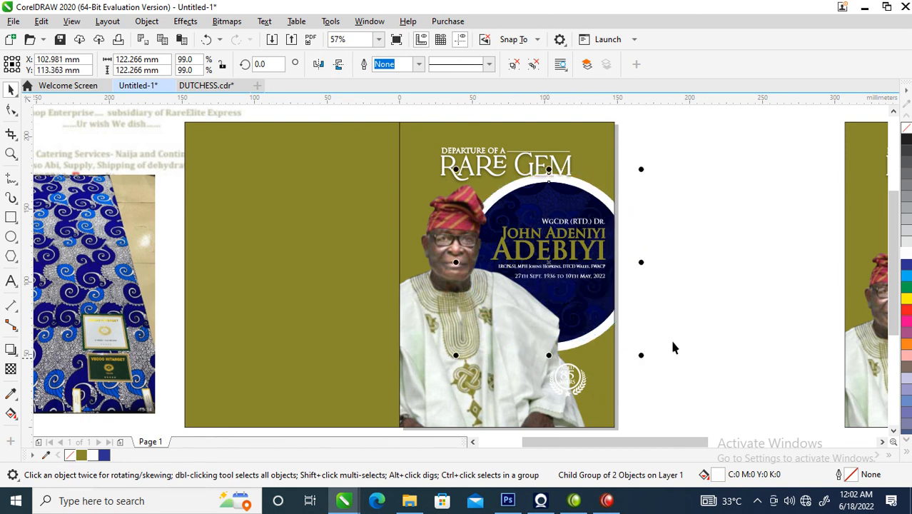
Move the laurel age badge up into the fabric circle, just below the dates line near the page's outer edge
{"action": "scroll", "coordinate": [571, 357], "scroll_direction": "down", "scroll_amount": 1}
{"action": "left_click", "coordinate": [567, 345]}
{"action": "left_click_drag", "start_coordinate": [568, 347], "coordinate": [582, 267]}
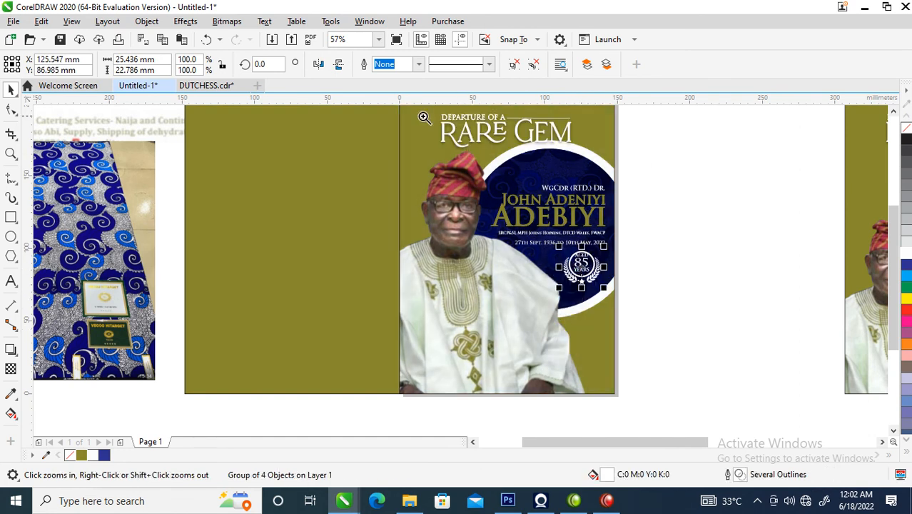
{"action": "scroll", "coordinate": [670, 247], "scroll_direction": "up", "scroll_amount": 2}
{"action": "left_click_drag", "start_coordinate": [616, 204], "coordinate": [314, 332]}
{"action": "left_click_drag", "start_coordinate": [512, 267], "coordinate": [498, 256]}
{"action": "left_click_drag", "start_coordinate": [634, 288], "coordinate": [422, 404]}
{"action": "mouse_move", "coordinate": [543, 340]}
{"action": "left_mouse_down"}
{"action": "mouse_move", "coordinate": [541, 330]}
{"action": "mouse_move", "coordinate": [555, 342]}
{"action": "left_mouse_up"}
{"action": "scroll", "coordinate": [556, 308], "scroll_direction": "down", "scroll_amount": 3}
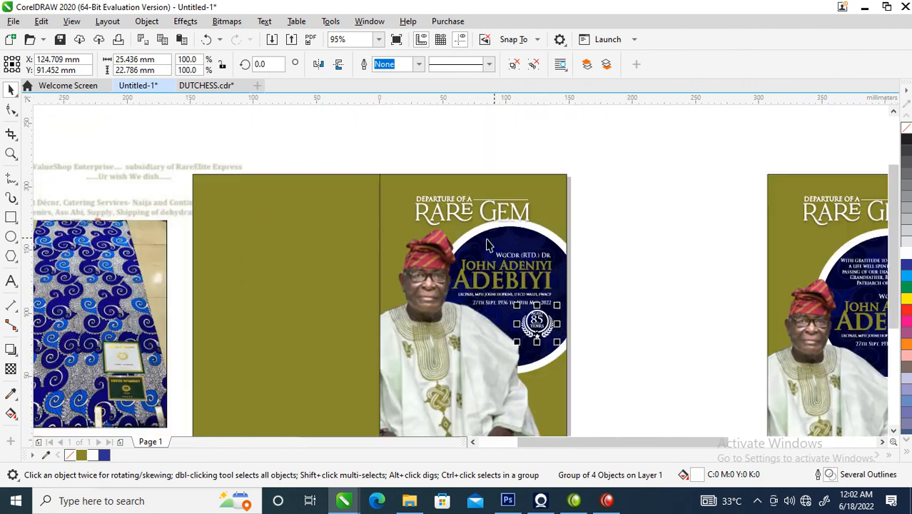
Shrink the "Departure of a Rare Gem" heading slightly and move it up and outward above the fabric circle
{"action": "left_click", "coordinate": [525, 214]}
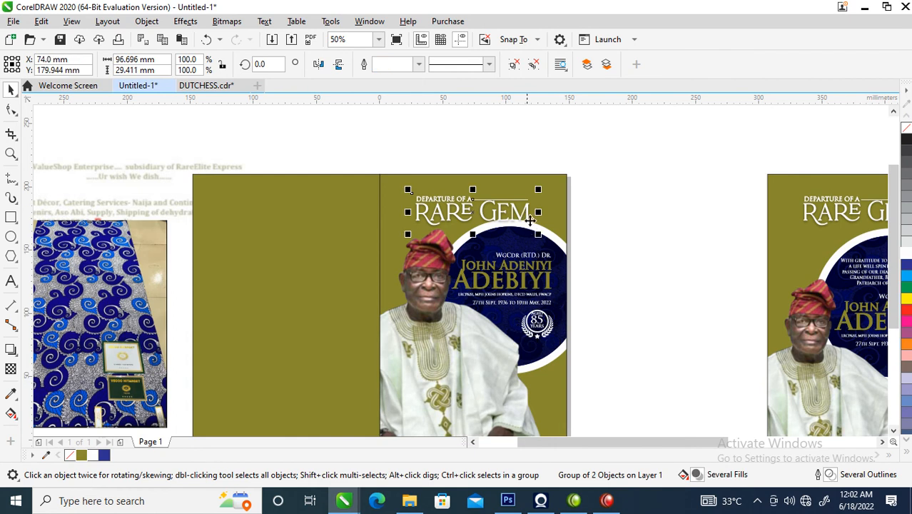
{"action": "left_click_drag", "start_coordinate": [538, 234], "coordinate": [519, 227]}
{"action": "left_click_drag", "start_coordinate": [478, 205], "coordinate": [533, 198]}
{"action": "left_click", "coordinate": [628, 307]}
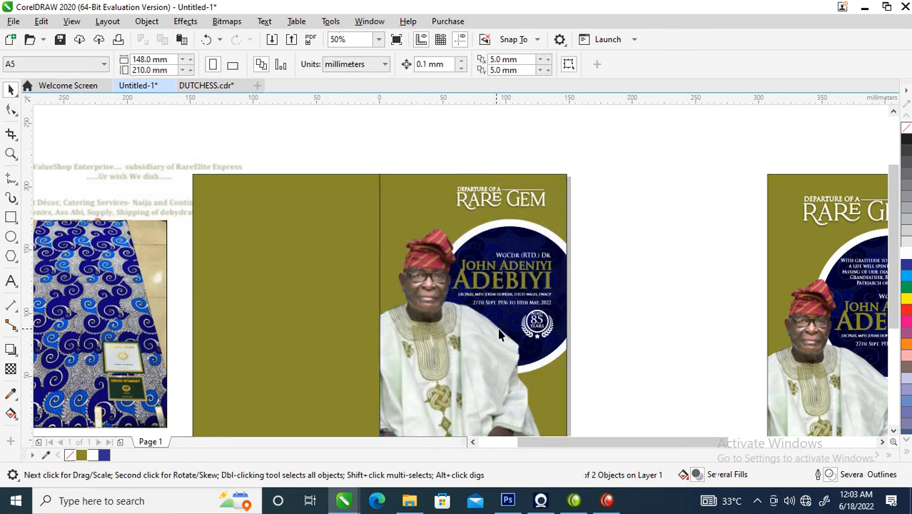
{"action": "left_click_drag", "start_coordinate": [430, 388], "coordinate": [429, 367]}
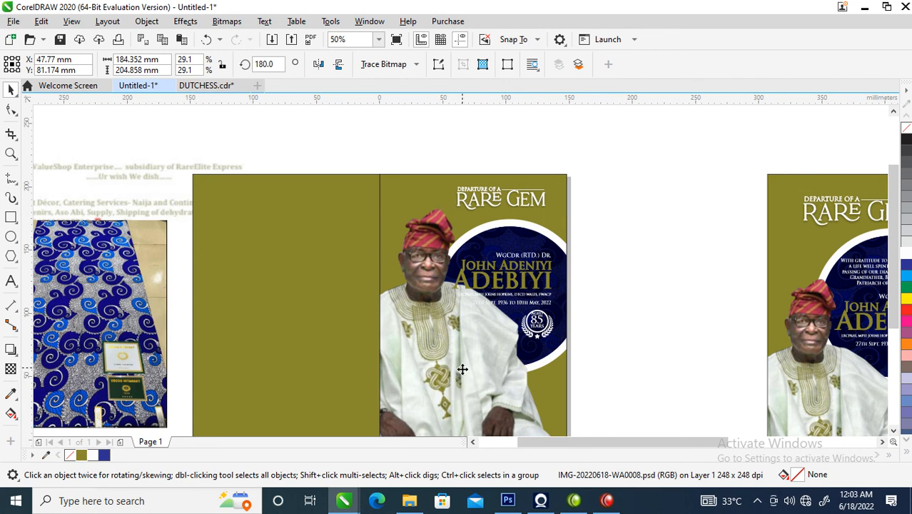
{"action": "key", "text": "ctrl+z"}
{"action": "left_click", "coordinate": [672, 207]}
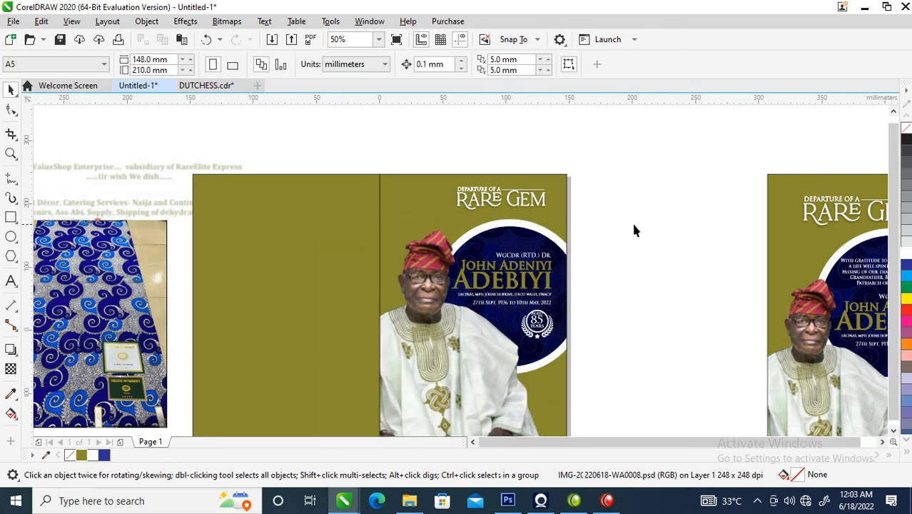
Duplicate the front page's PowerClip background beside the spread and extract the contents of the copy
{"action": "scroll", "coordinate": [623, 221], "scroll_direction": "down", "scroll_amount": 2}
{"action": "key", "text": "F2"}
{"action": "left_click_drag", "start_coordinate": [450, 179], "coordinate": [785, 300]}
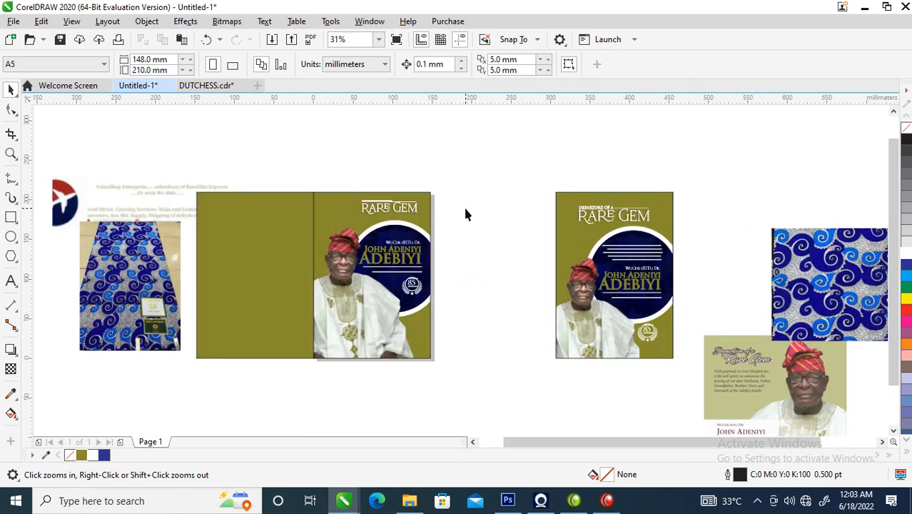
{"action": "left_click_drag", "start_coordinate": [419, 234], "coordinate": [530, 175]}
{"action": "right_click", "coordinate": [521, 177]}
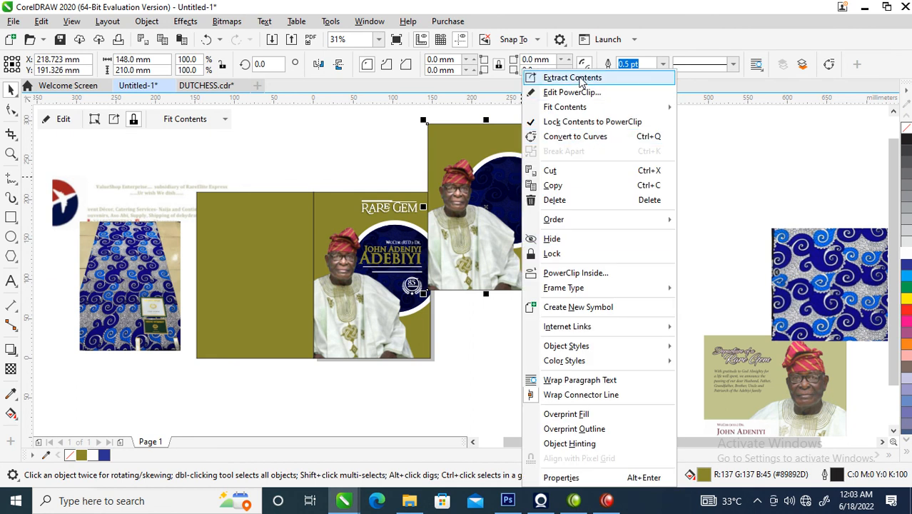
{"action": "left_click", "coordinate": [582, 25]}
Move the extracted portrait aside and PowerClip the extracted fabric circle inside the blank back page
{"action": "left_click_drag", "start_coordinate": [517, 177], "coordinate": [707, 169]}
{"action": "left_click", "coordinate": [508, 213]}
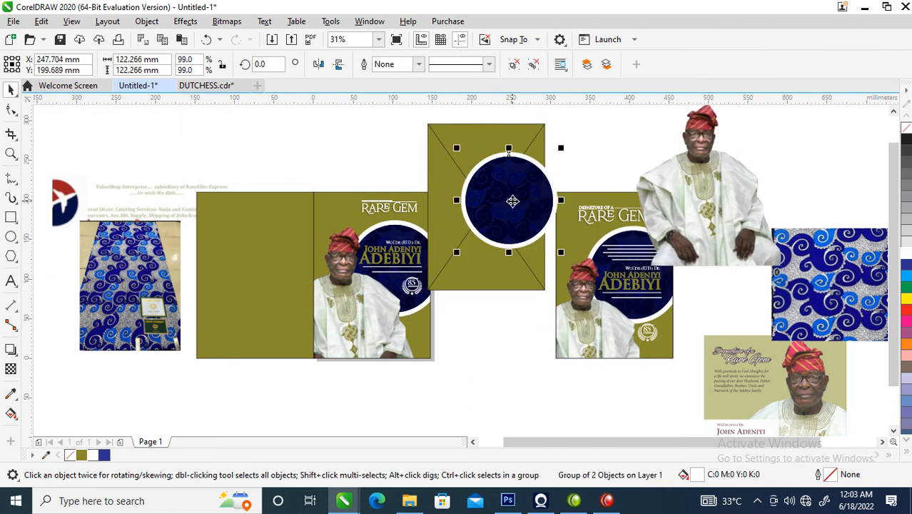
{"action": "right_click", "coordinate": [518, 195]}
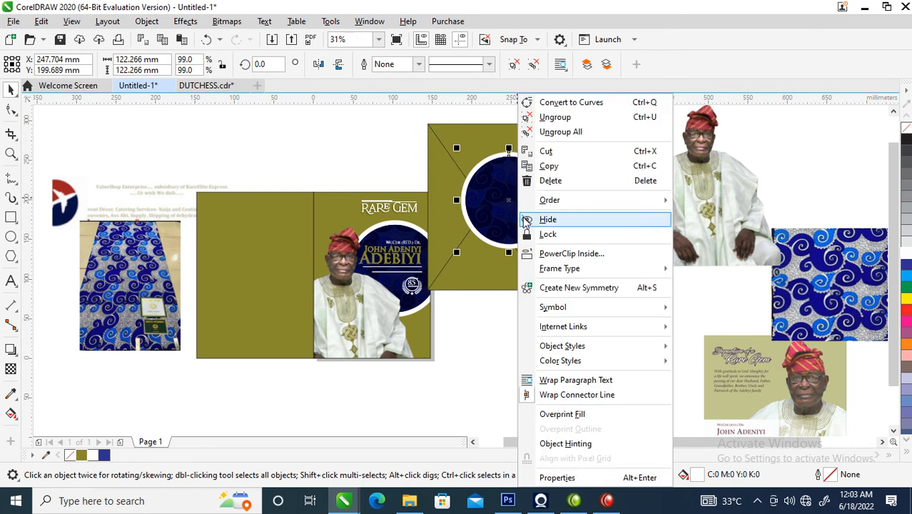
{"action": "left_click", "coordinate": [489, 187]}
{"action": "left_click_drag", "start_coordinate": [513, 216], "coordinate": [272, 242]}
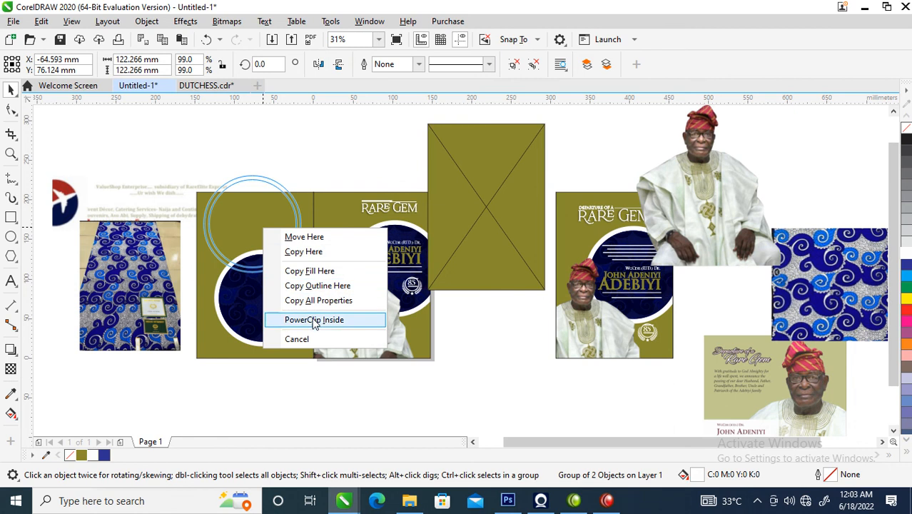
{"action": "left_click", "coordinate": [296, 319]}
Enlarge the back page's fabric circle and white ring to about 167% and position them to fill the page
{"action": "left_click", "coordinate": [268, 248], "text": "ctrl"}
{"action": "left_click_drag", "start_coordinate": [268, 248], "coordinate": [277, 283]}
{"action": "left_click_drag", "start_coordinate": [306, 220], "coordinate": [327, 197]}
{"action": "left_click_drag", "start_coordinate": [279, 255], "coordinate": [286, 262]}
{"action": "left_click_drag", "start_coordinate": [334, 204], "coordinate": [346, 198]}
{"action": "left_click_drag", "start_coordinate": [295, 255], "coordinate": [292, 254]}
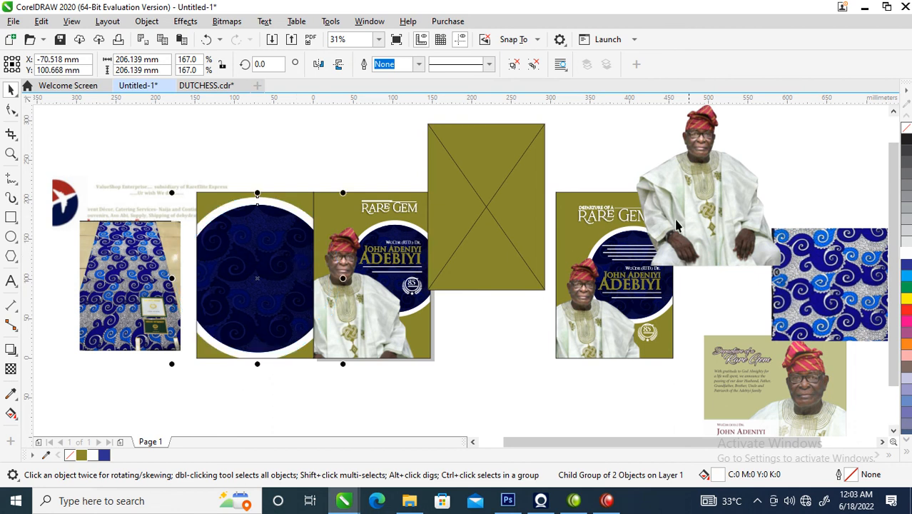
Place the extracted cut-out portrait over the fabric circle on the back page
{"action": "left_click_drag", "start_coordinate": [723, 172], "coordinate": [264, 272]}
{"action": "right_click", "coordinate": [262, 269]}
{"action": "key", "text": "z"}
{"action": "left_click_drag", "start_coordinate": [175, 198], "coordinate": [522, 379]}
{"action": "key", "text": "space"}
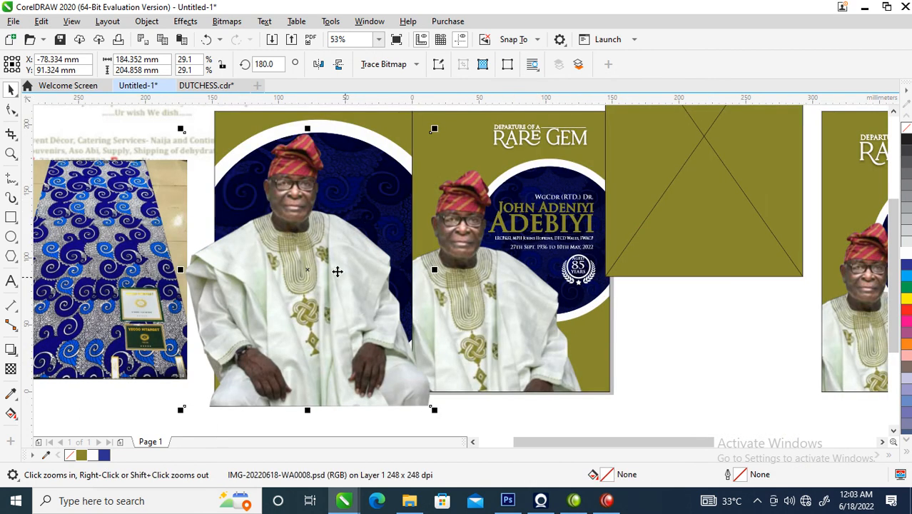
Convert the back page portrait to a 300 dpi Grayscale (8-bit) bitmap with anti-aliasing and a transparent background
{"action": "left_click", "coordinate": [314, 266]}
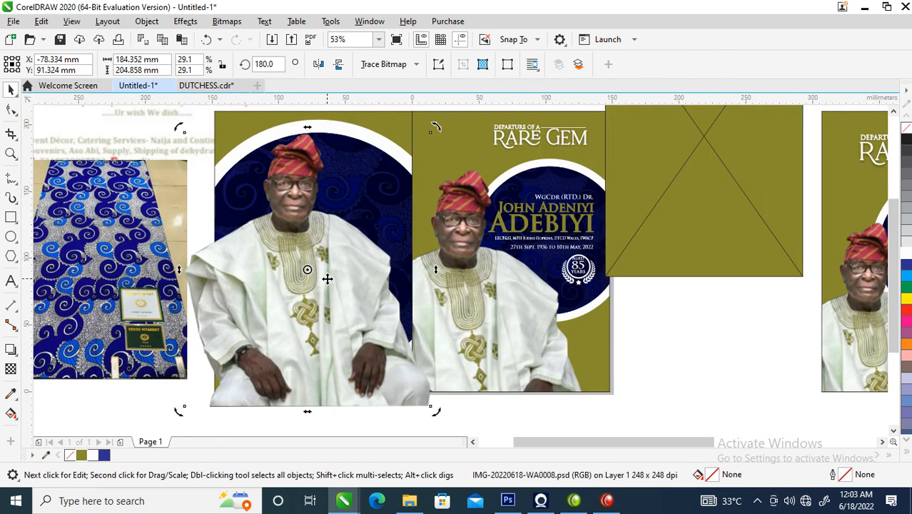
{"action": "key", "text": "alt+b"}
{"action": "key", "text": "Return"}
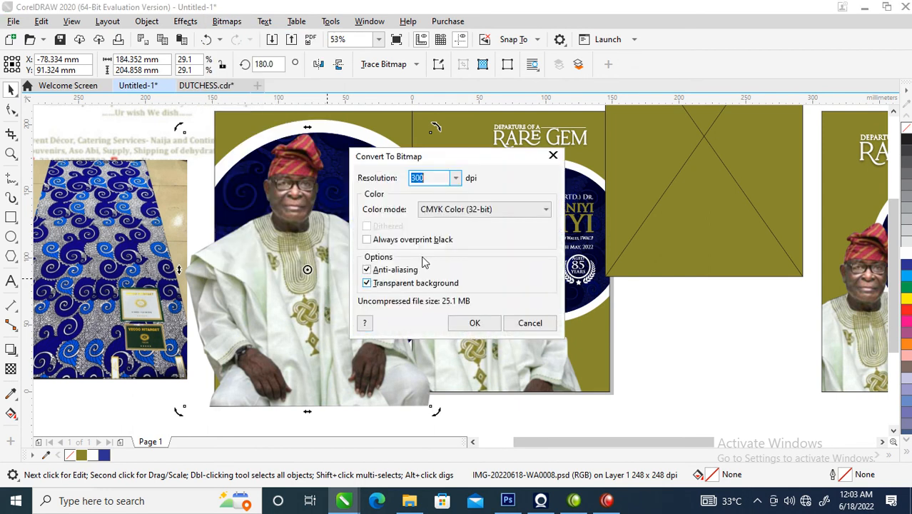
{"action": "left_click", "coordinate": [538, 210]}
{"action": "left_click", "coordinate": [457, 244]}
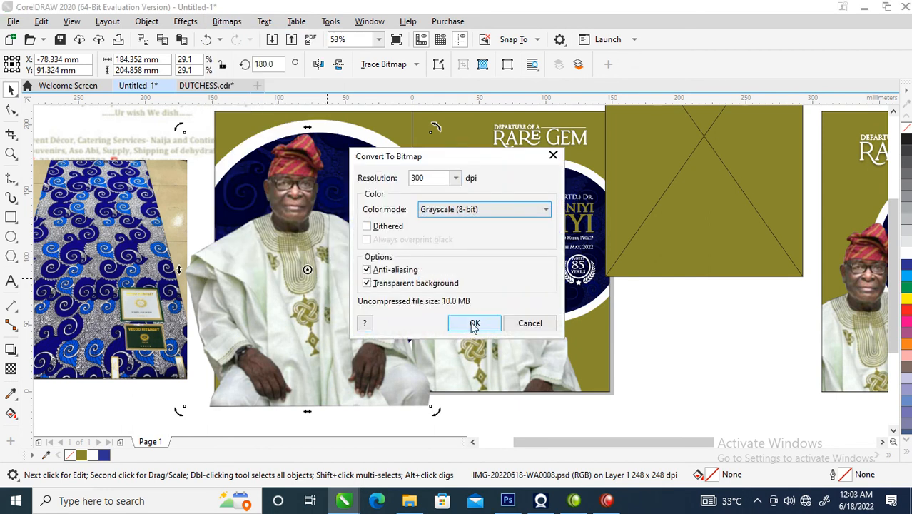
{"action": "left_click", "coordinate": [475, 324]}
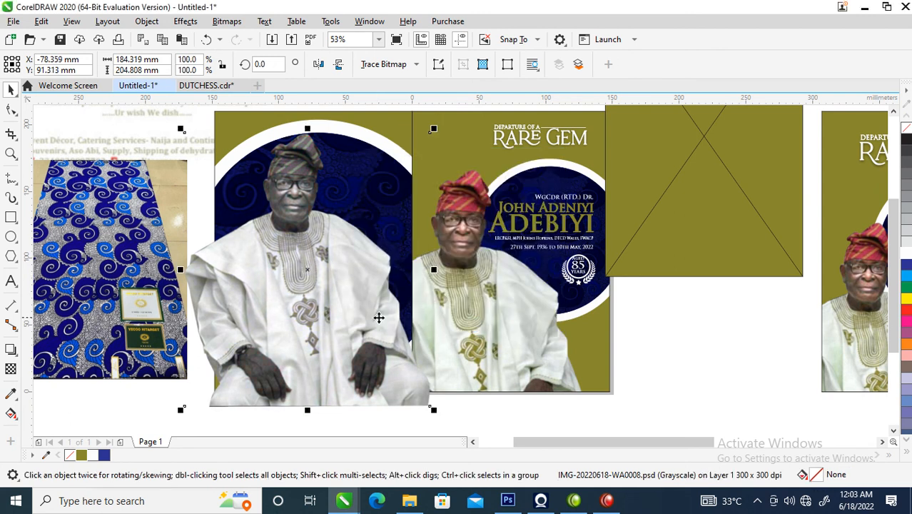
PowerClip the grayscale portrait inside the back page and position it low in the outer bottom corner, showing head and shoulders
{"action": "left_click_drag", "start_coordinate": [325, 261], "coordinate": [314, 274]}
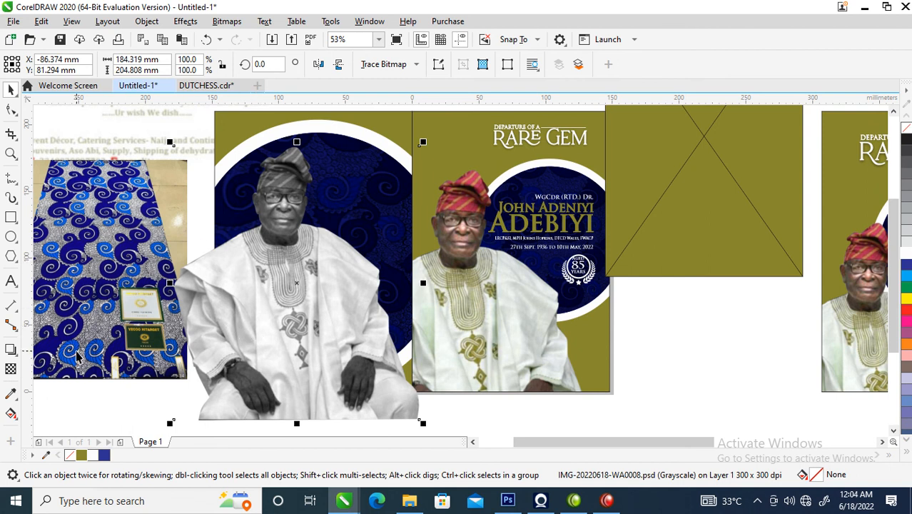
{"action": "left_click_drag", "start_coordinate": [334, 300], "coordinate": [305, 196]}
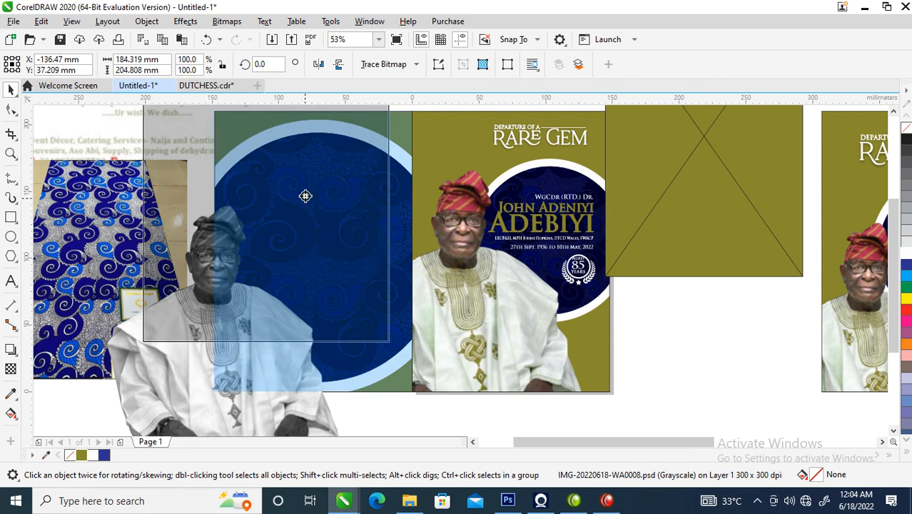
{"action": "left_click", "coordinate": [352, 241]}
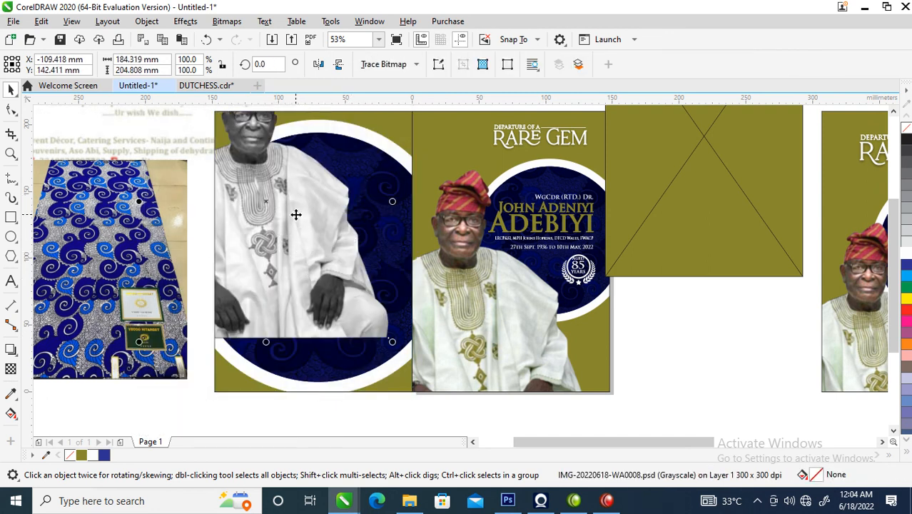
{"action": "left_click_drag", "start_coordinate": [296, 214], "coordinate": [297, 361]}
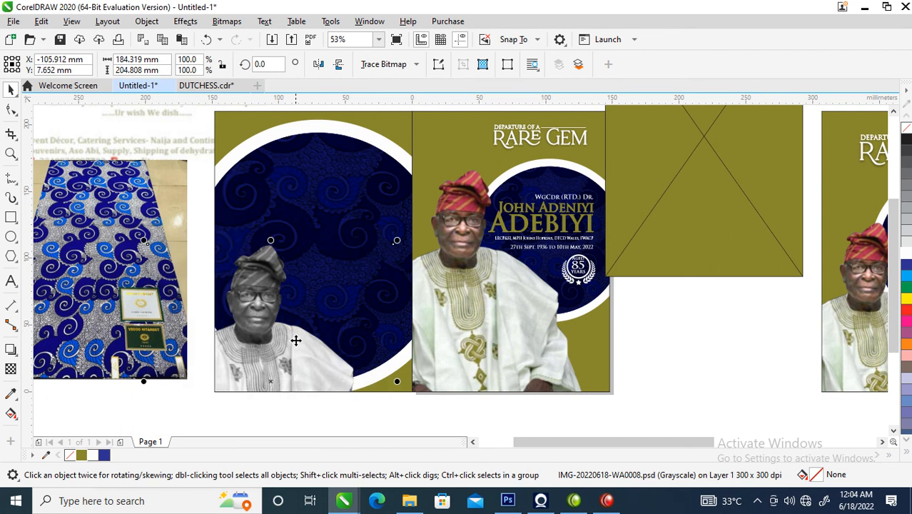
Copy the white rank and title line from the front page onto the back page's fabric circle above the portrait
{"action": "left_click", "coordinate": [561, 202]}
{"action": "left_click_drag", "start_coordinate": [561, 202], "coordinate": [285, 206]}
{"action": "right_click", "coordinate": [286, 205]}
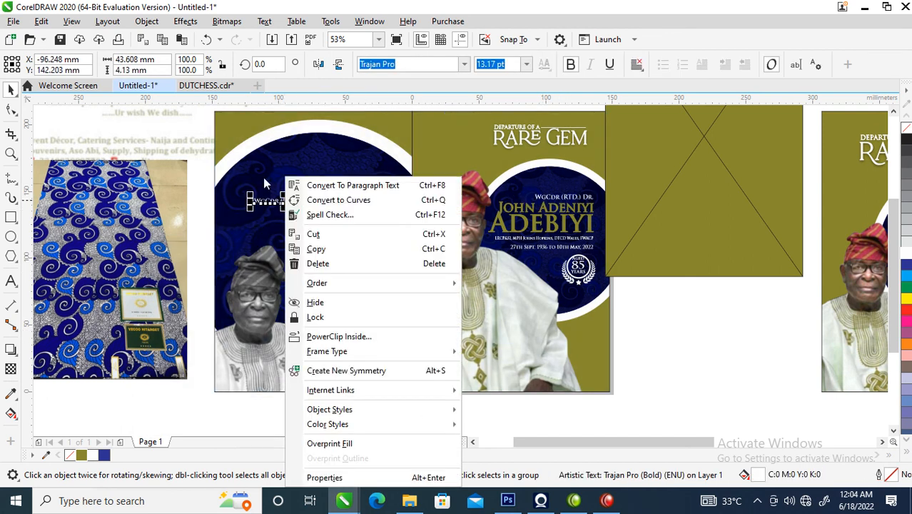
Move the company contact-details image away from the back page, out beyond the fabric photo
{"action": "left_click", "coordinate": [221, 136]}
{"action": "left_click_drag", "start_coordinate": [185, 148], "coordinate": [379, 252]}
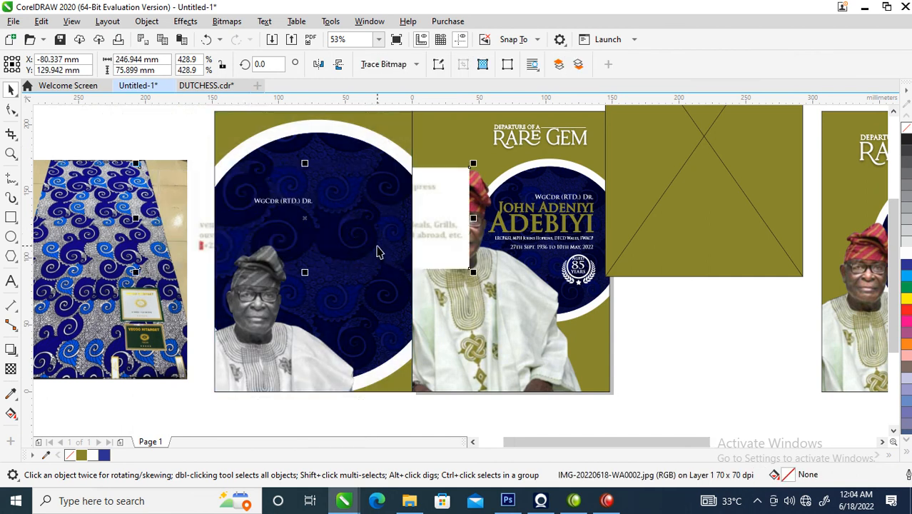
{"action": "left_click_drag", "start_coordinate": [437, 217], "coordinate": [123, 204]}
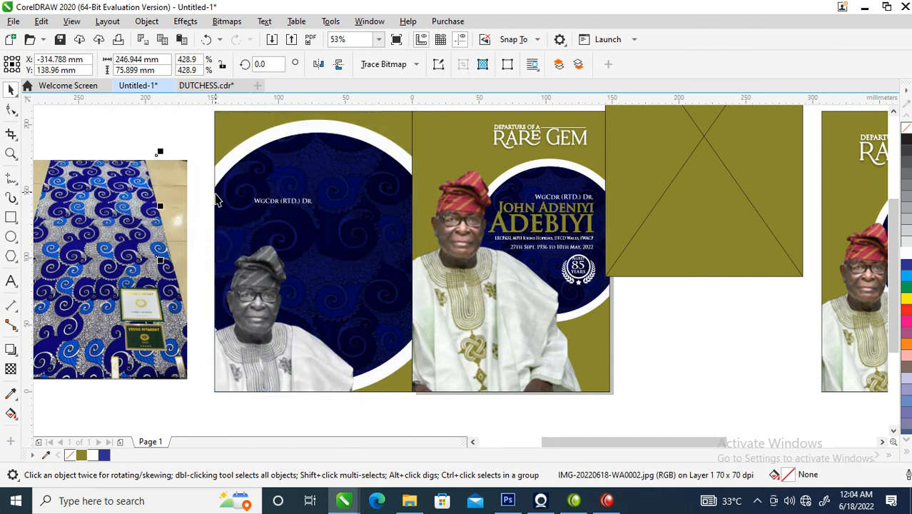
Replace the copied title line on the back page with "Thanks for" and "Coming" on two lines
{"action": "key", "text": "z"}
{"action": "left_click_drag", "start_coordinate": [211, 151], "coordinate": [389, 231]}
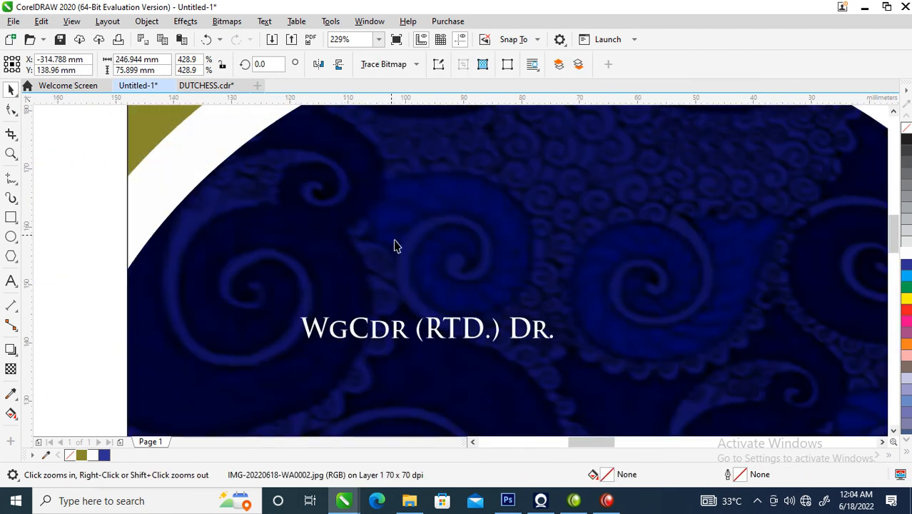
{"action": "key", "text": "F8"}
{"action": "left_click", "coordinate": [452, 323]}
{"action": "key", "text": "ctrl+a"}
{"action": "type", "text": "Thanks"}
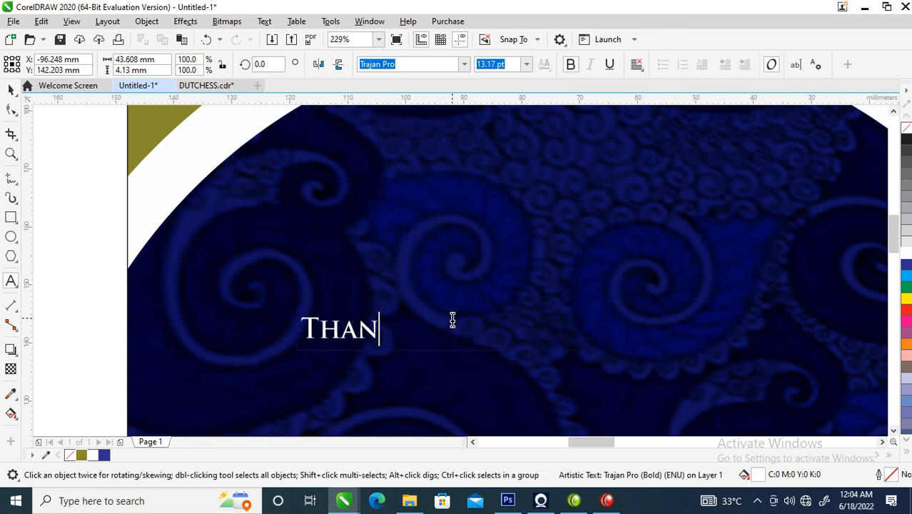
{"action": "type", "text": " for"}
{"action": "key", "text": "Return"}
{"action": "type", "text": "Coming"}
Break the thank-you text apart into separate words and enlarge "Coming" to about 34.67 pt
{"action": "key", "text": "ctrl+space"}
{"action": "key", "text": "ctrl+k"}
{"action": "key", "text": "ctrl+k"}
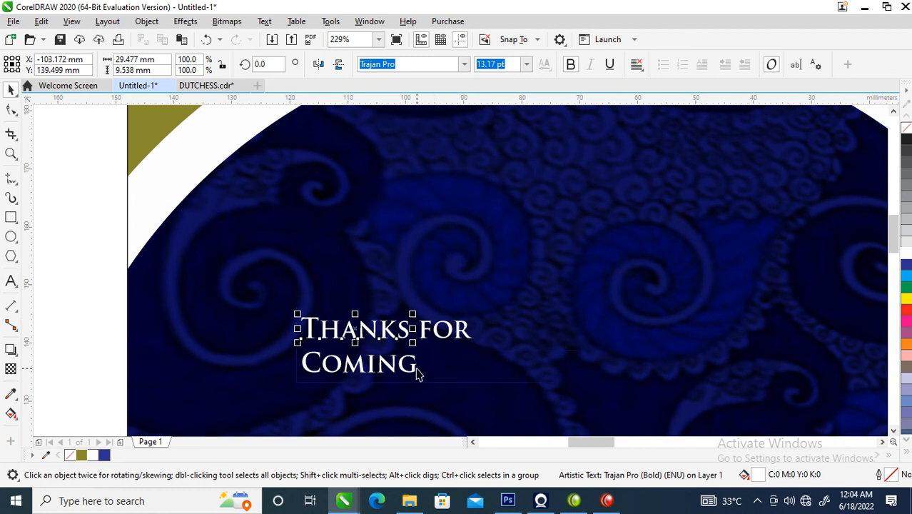
{"action": "left_click", "coordinate": [418, 375]}
{"action": "left_click_drag", "start_coordinate": [421, 377], "coordinate": [584, 359]}
{"action": "scroll", "coordinate": [583, 359], "scroll_direction": "down", "scroll_amount": 3}
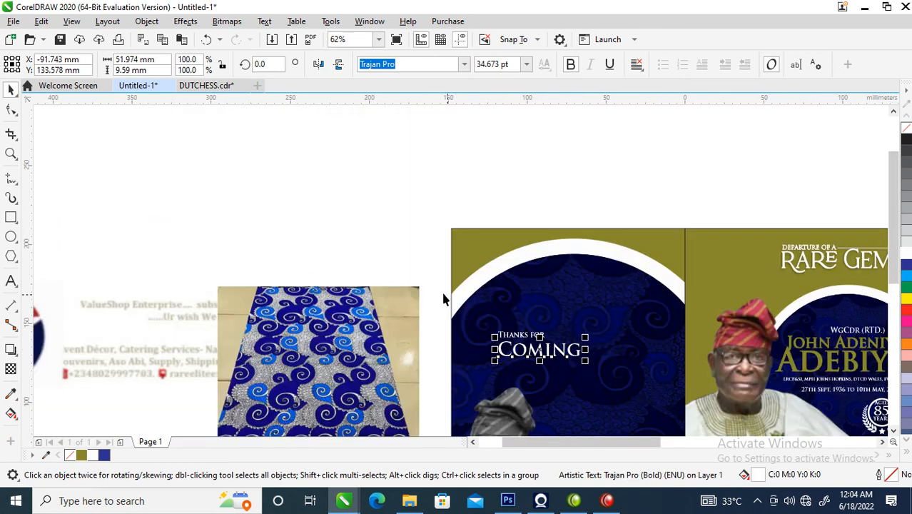
{"action": "scroll", "coordinate": [442, 298], "scroll_direction": "up", "scroll_amount": 1}
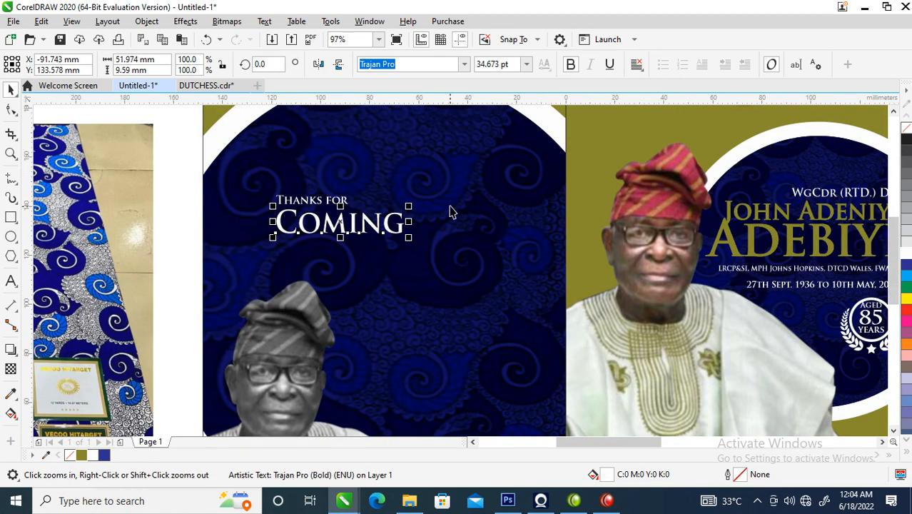
Enlarge "Thanks" to about 17.18 pt with "for" beside it, and move the three-word thank-you text beside the grayscale portrait
{"action": "left_click", "coordinate": [344, 202]}
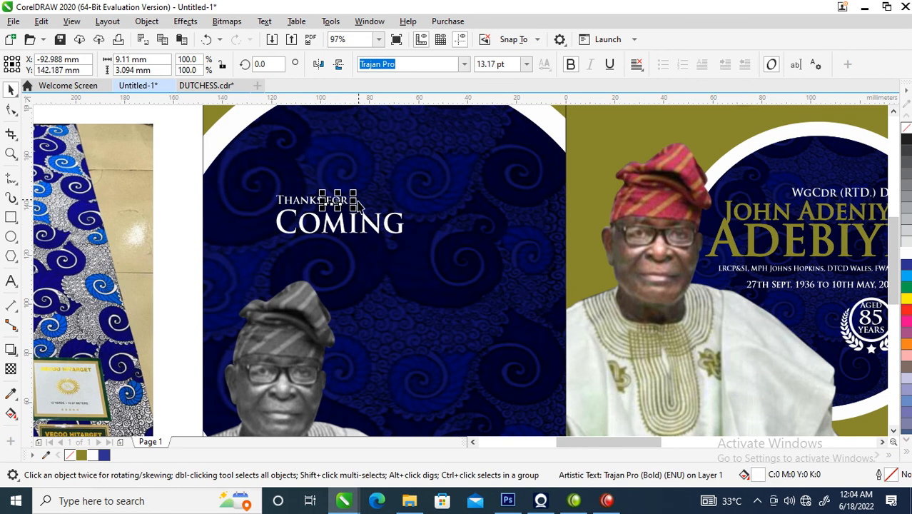
{"action": "mouse_move", "coordinate": [332, 201]}
{"action": "left_mouse_down"}
{"action": "mouse_move", "coordinate": [347, 201]}
{"action": "mouse_move", "coordinate": [341, 187]}
{"action": "left_mouse_up"}
{"action": "left_click", "coordinate": [310, 201]}
{"action": "left_click_drag", "start_coordinate": [227, 182], "coordinate": [441, 292]}
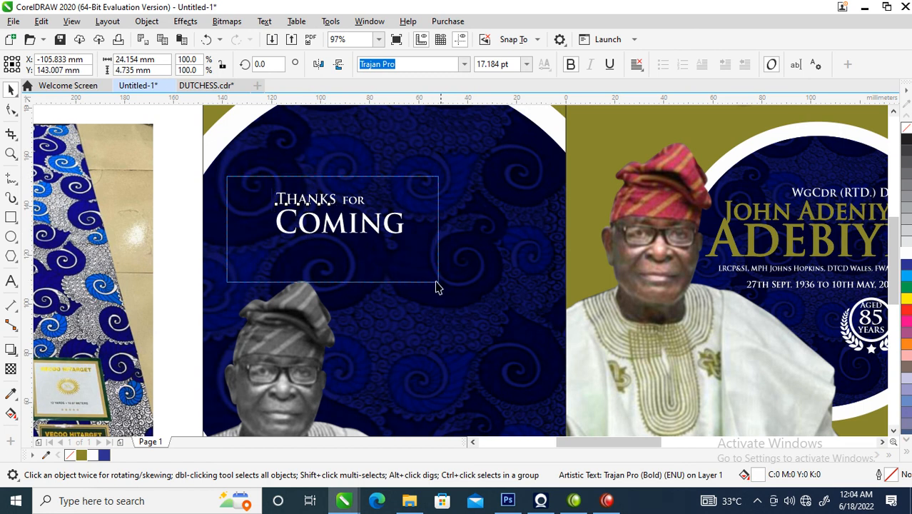
{"action": "left_click_drag", "start_coordinate": [387, 230], "coordinate": [465, 389]}
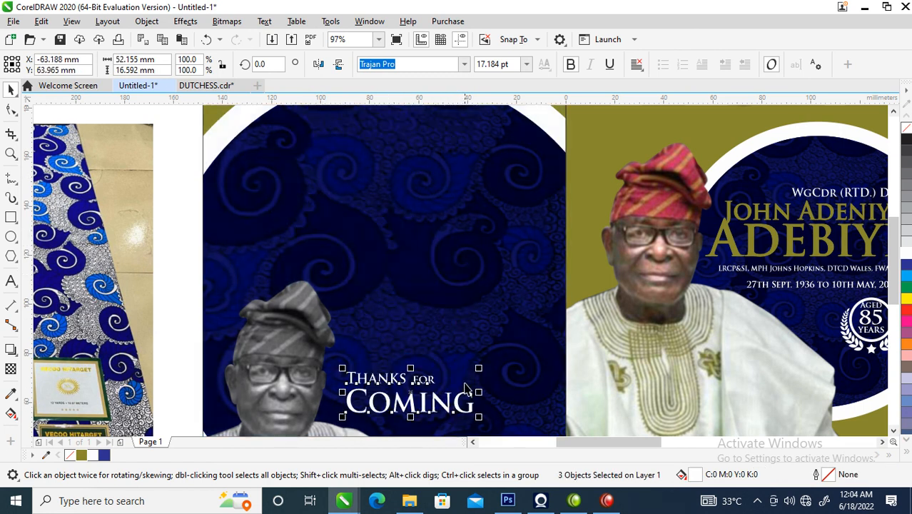
Delete the spare olive PowerClip rectangle overlapping the front page
{"action": "scroll", "coordinate": [464, 357], "scroll_direction": "down", "scroll_amount": 2}
{"action": "scroll", "coordinate": [392, 229], "scroll_direction": "down", "scroll_amount": 2}
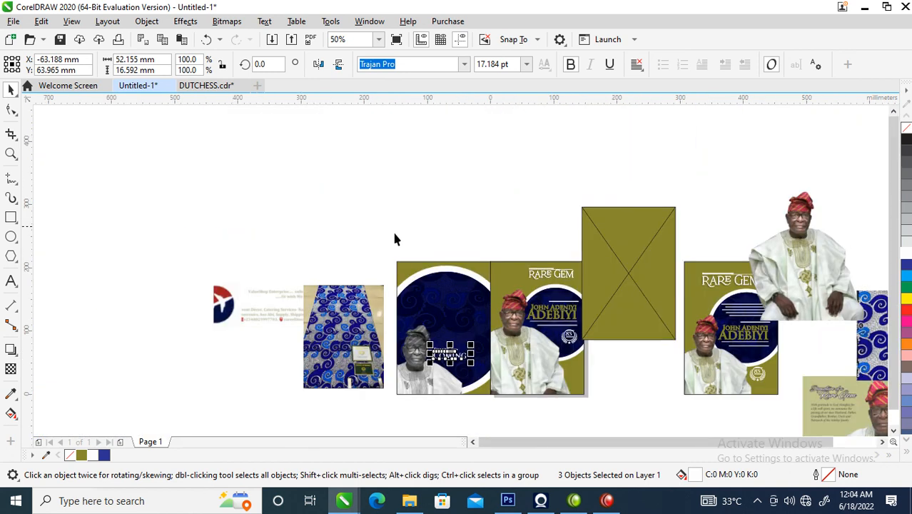
{"action": "key", "text": "z"}
{"action": "left_click_drag", "start_coordinate": [365, 212], "coordinate": [686, 353]}
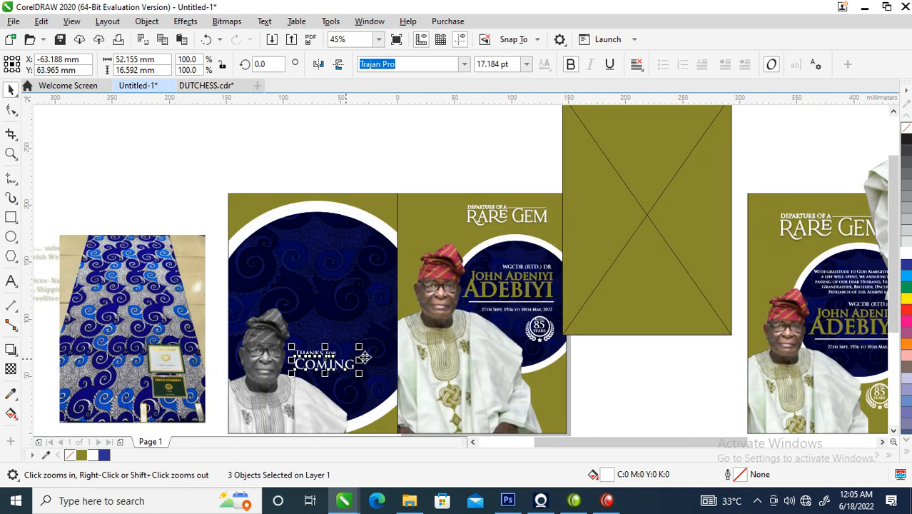
{"action": "key", "text": "space"}
{"action": "left_click", "coordinate": [625, 223]}
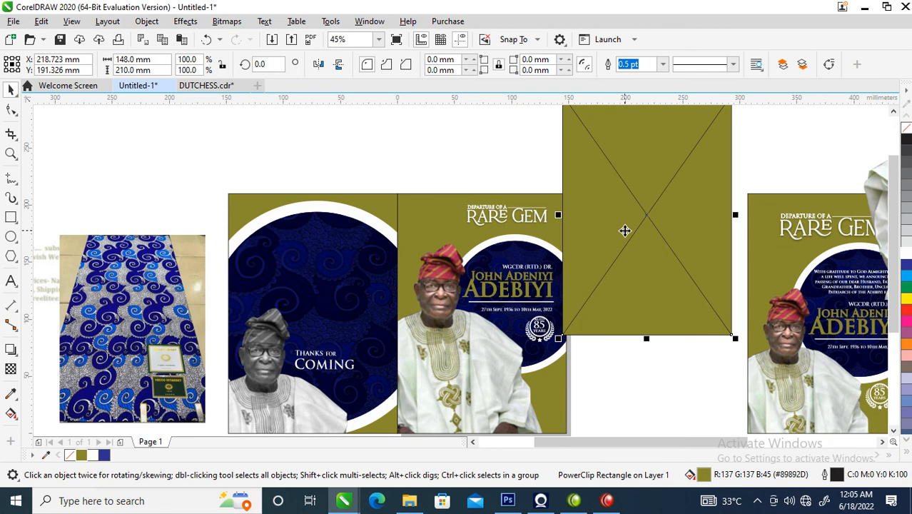
{"action": "key", "text": "Delete"}
Draw a thin upright rectangle about 2.8 by 188 mm in the empty space beside the front page and fill it white
{"action": "scroll", "coordinate": [494, 230], "scroll_direction": "down", "scroll_amount": 2}
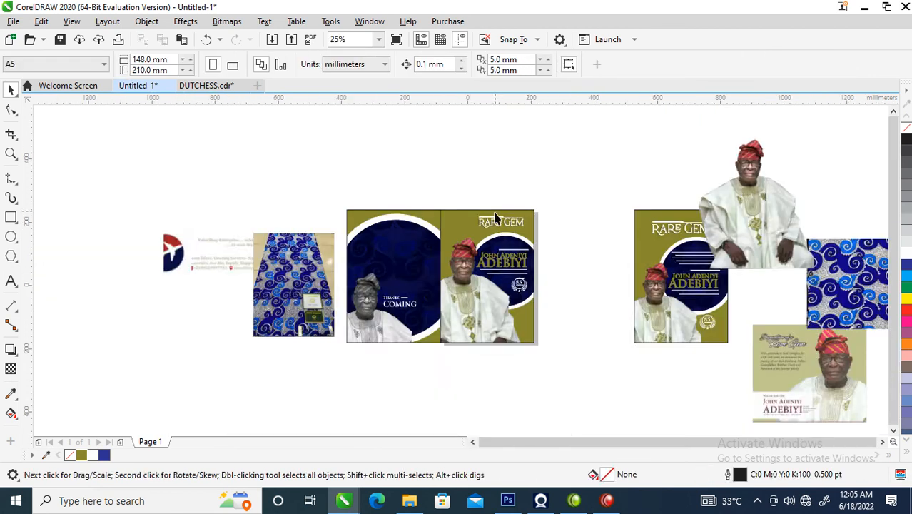
{"action": "key", "text": "F2"}
{"action": "left_click_drag", "start_coordinate": [399, 202], "coordinate": [684, 306]}
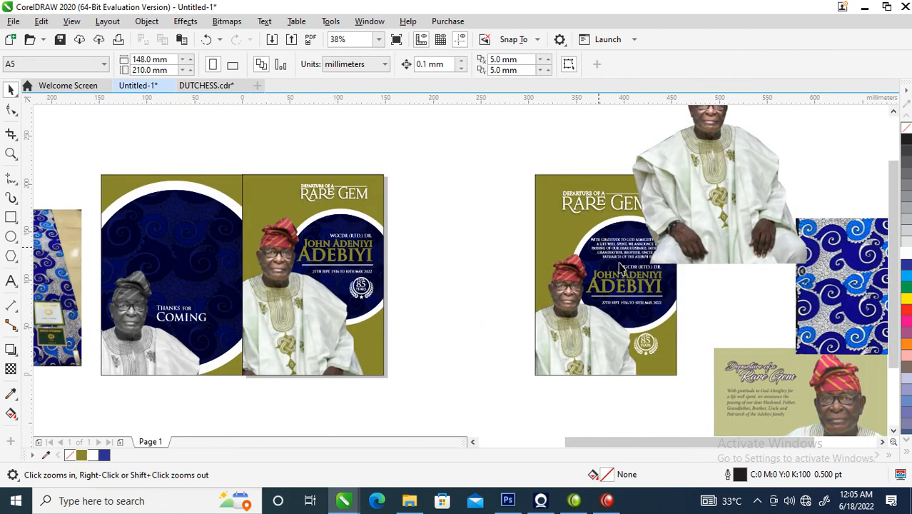
{"action": "left_click_drag", "start_coordinate": [240, 169], "coordinate": [573, 393]}
{"action": "scroll", "coordinate": [498, 178], "scroll_direction": "down", "scroll_amount": 1}
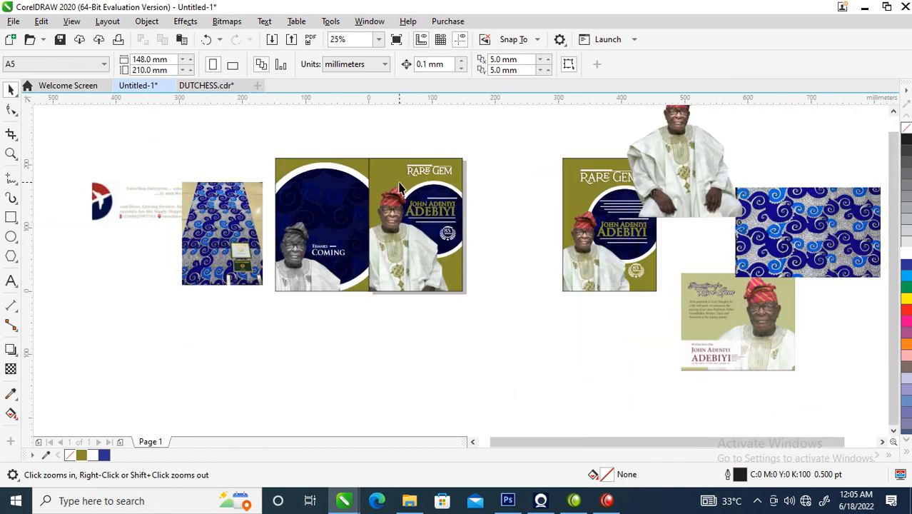
{"action": "left_click_drag", "start_coordinate": [340, 154], "coordinate": [522, 335]}
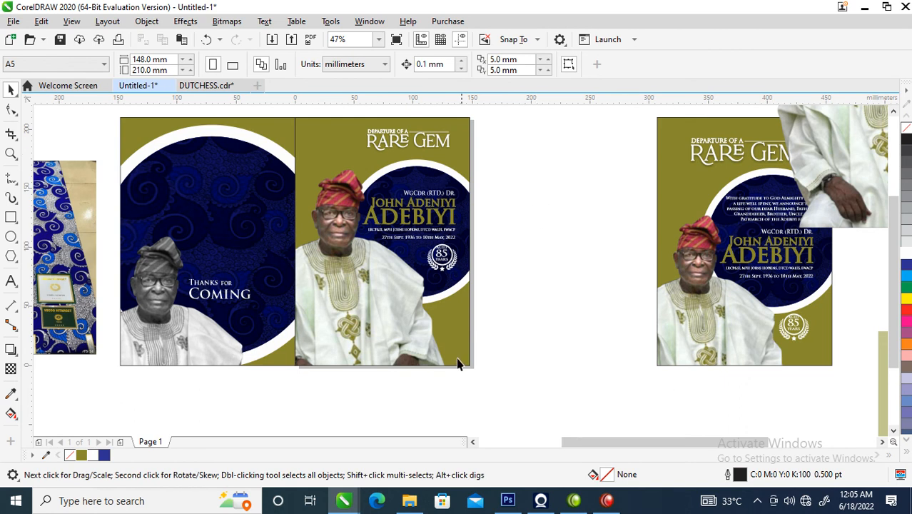
{"action": "left_click", "coordinate": [10, 217]}
{"action": "left_click_drag", "start_coordinate": [499, 193], "coordinate": [501, 419]}
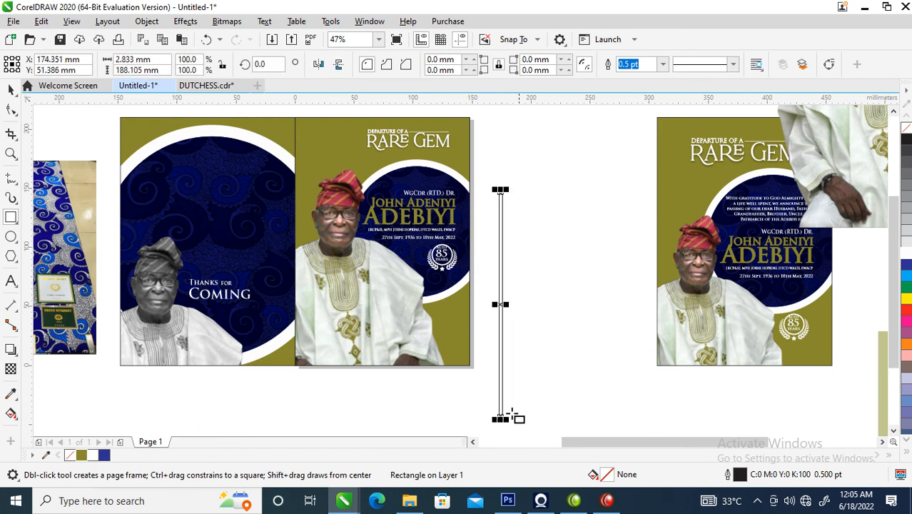
{"action": "left_click", "coordinate": [905, 255]}
{"action": "key", "text": "space"}
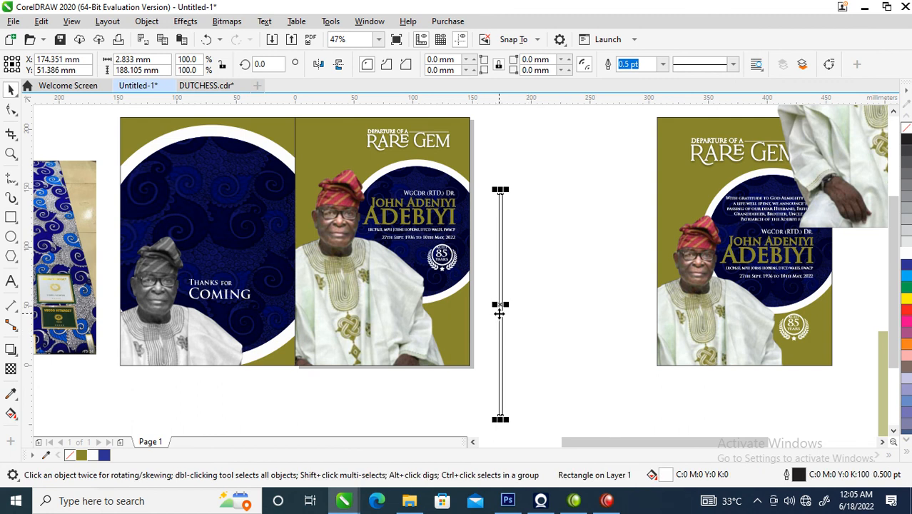
Duplicate the white strip sideways and repeat the copy to build an evenly spaced row of 19 strips
{"action": "mouse_move", "coordinate": [499, 312]}
{"action": "left_mouse_down"}
{"action": "mouse_move", "coordinate": [526, 326]}
{"action": "mouse_move", "coordinate": [509, 327]}
{"action": "mouse_move", "coordinate": [508, 314]}
{"action": "left_mouse_up"}
{"action": "key", "text": "ctrl+r"}
{"action": "key", "text": "ctrl+r"}
{"action": "key", "text": "ctrl+r"}
{"action": "key", "text": "ctrl+r"}
{"action": "key", "text": "ctrl+r"}
{"action": "key", "text": "ctrl+r"}
{"action": "key", "text": "ctrl+r"}
{"action": "key", "text": "ctrl+r"}
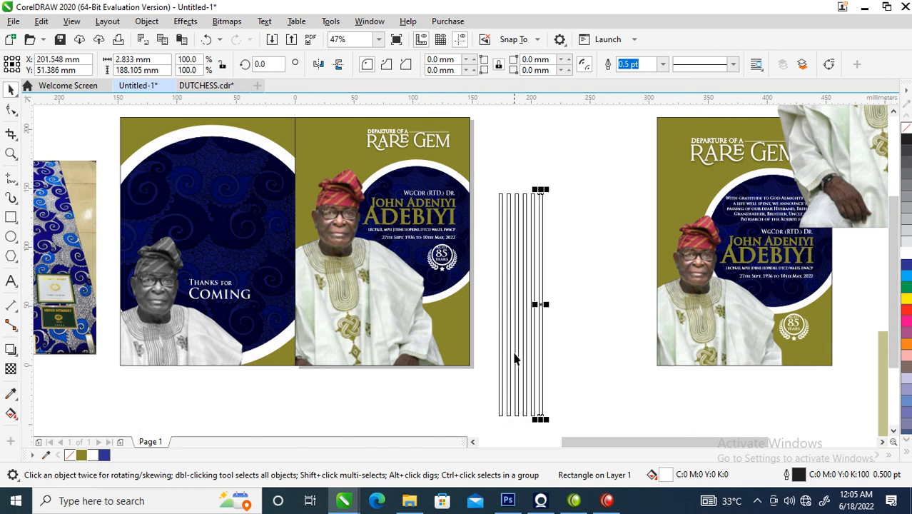
{"action": "key", "text": "ctrl+r"}
{"action": "key", "text": "ctrl+r"}
{"action": "key", "text": "ctrl+r"}
{"action": "key", "text": "ctrl+r"}
{"action": "key", "text": "ctrl+r"}
{"action": "key", "text": "ctrl+r"}
{"action": "key", "text": "ctrl+r"}
{"action": "key", "text": "ctrl+r"}
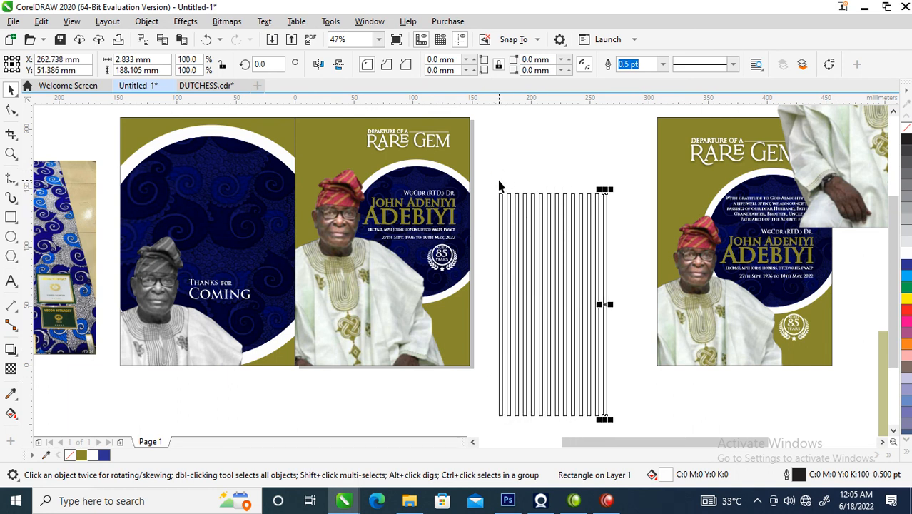
Group all the strips and move the group over the fabric circle side of the front page
{"action": "left_click_drag", "start_coordinate": [490, 167], "coordinate": [658, 406]}
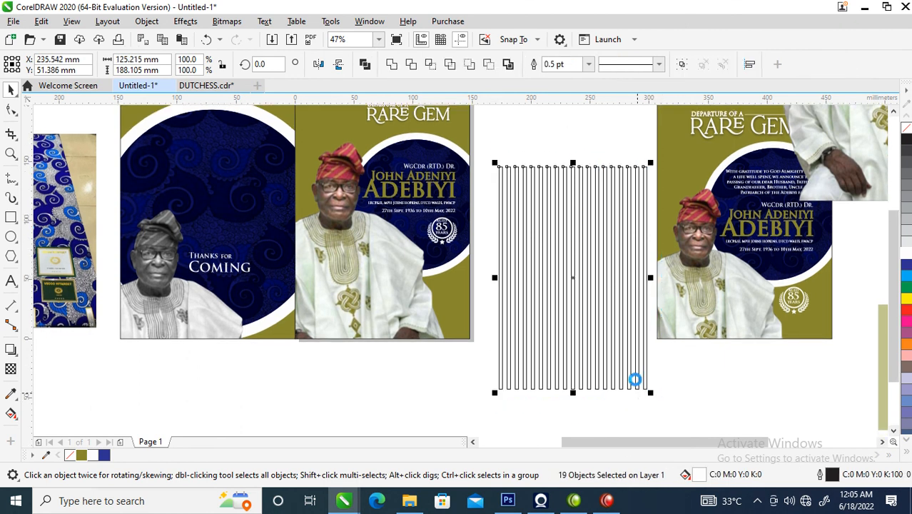
{"action": "key", "text": "ctrl+g"}
{"action": "mouse_move", "coordinate": [619, 322]}
{"action": "left_mouse_down"}
{"action": "mouse_move", "coordinate": [480, 282]}
{"action": "mouse_move", "coordinate": [472, 312]}
{"action": "left_mouse_up"}
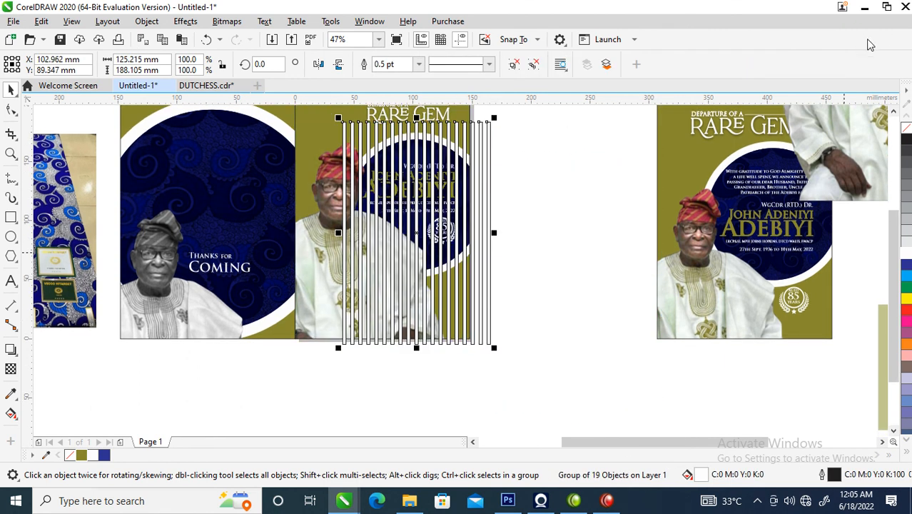
Remove the stripe group's outline and convert the group to a 300 dpi grayscale bitmap
{"action": "right_click", "coordinate": [906, 129]}
{"action": "left_click", "coordinate": [226, 21]}
{"action": "left_click", "coordinate": [255, 36]}
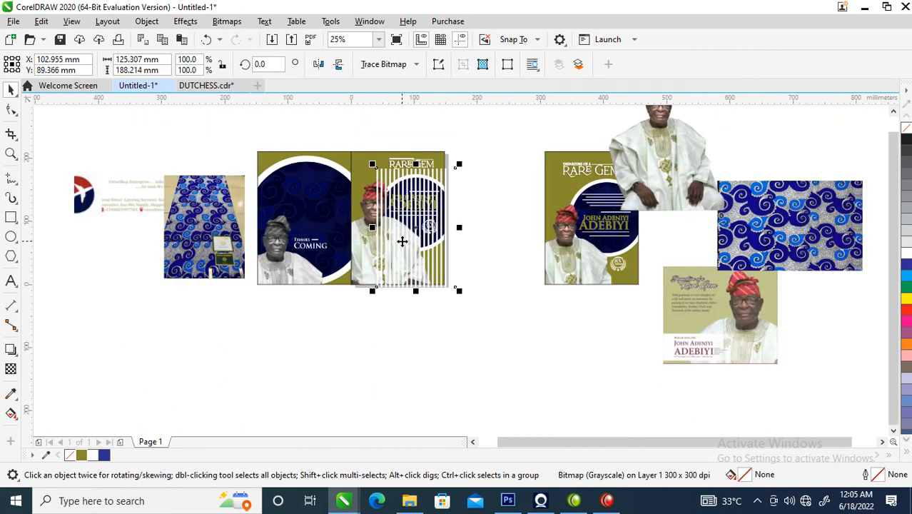
Apply uniform transparency of 92 to the stripe bitmap on the front page
{"action": "scroll", "coordinate": [419, 223], "scroll_direction": "down", "scroll_amount": 2}
{"action": "key", "text": "z"}
{"action": "left_click_drag", "start_coordinate": [320, 137], "coordinate": [522, 330]}
{"action": "left_click", "coordinate": [11, 368]}
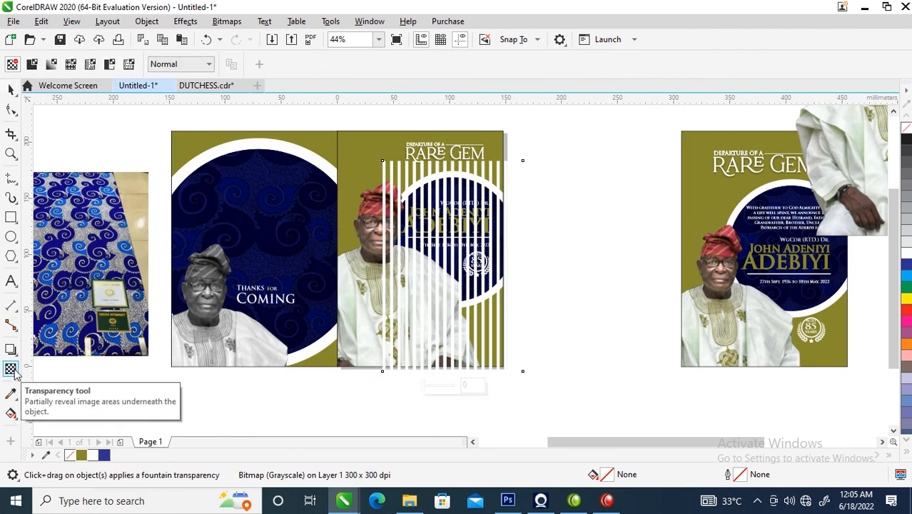
{"action": "left_click", "coordinate": [32, 65]}
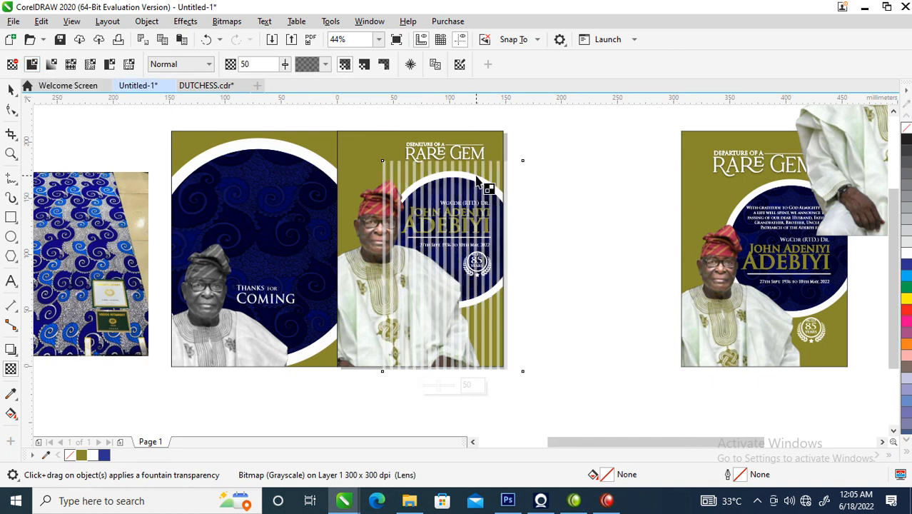
{"action": "left_click_drag", "start_coordinate": [285, 67], "coordinate": [314, 81]}
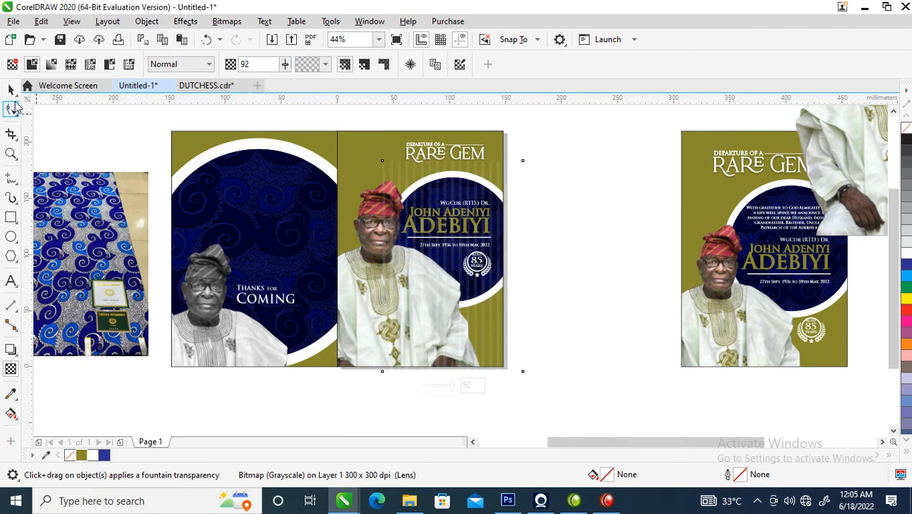
Skew the translucent stripes sideways into diagonals about 233 mm wide overall and convert them to a bitmap again at 300 dpi
{"action": "left_click", "coordinate": [11, 89]}
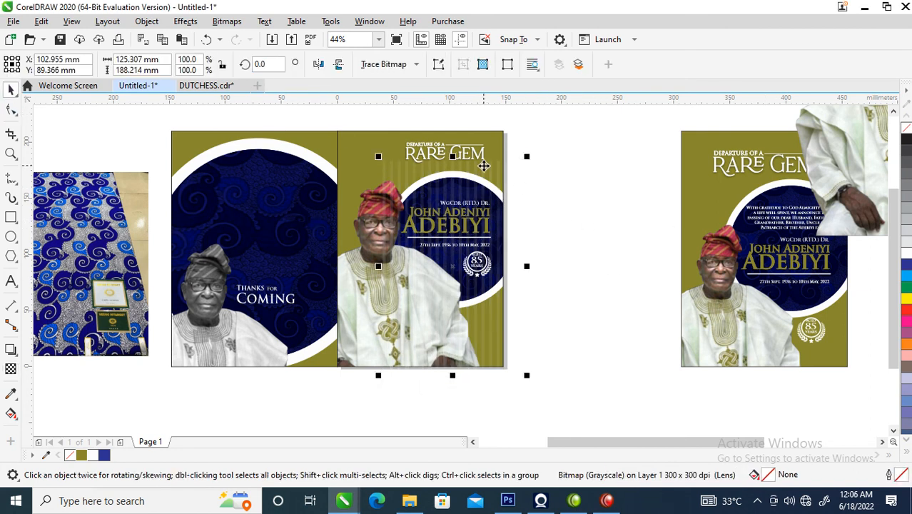
{"action": "left_click", "coordinate": [484, 166]}
{"action": "left_click_drag", "start_coordinate": [454, 157], "coordinate": [442, 173]}
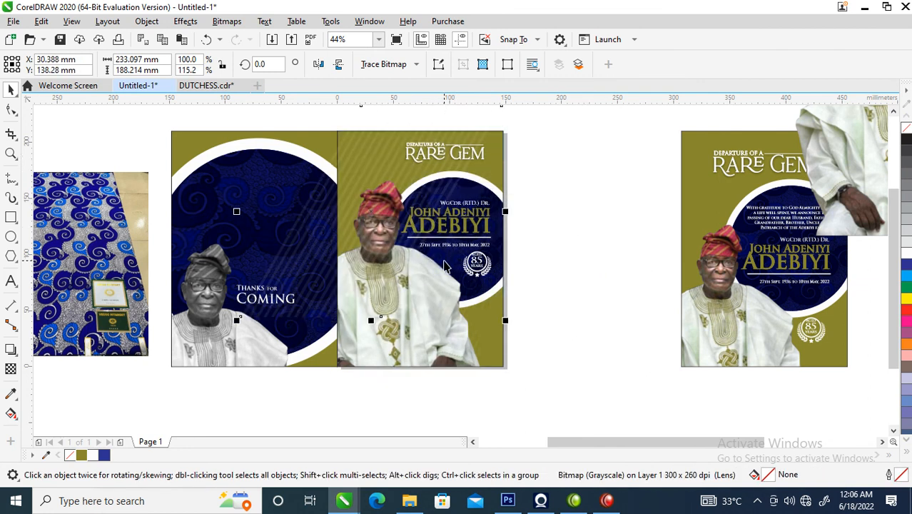
{"action": "key", "text": "alt+b"}
{"action": "key", "text": "p"}
PowerClip the diagonal stripe bitmap inside the front page's olive background
{"action": "left_click_drag", "start_coordinate": [400, 162], "coordinate": [505, 278]}
{"action": "left_click_drag", "start_coordinate": [526, 312], "coordinate": [382, 160]}
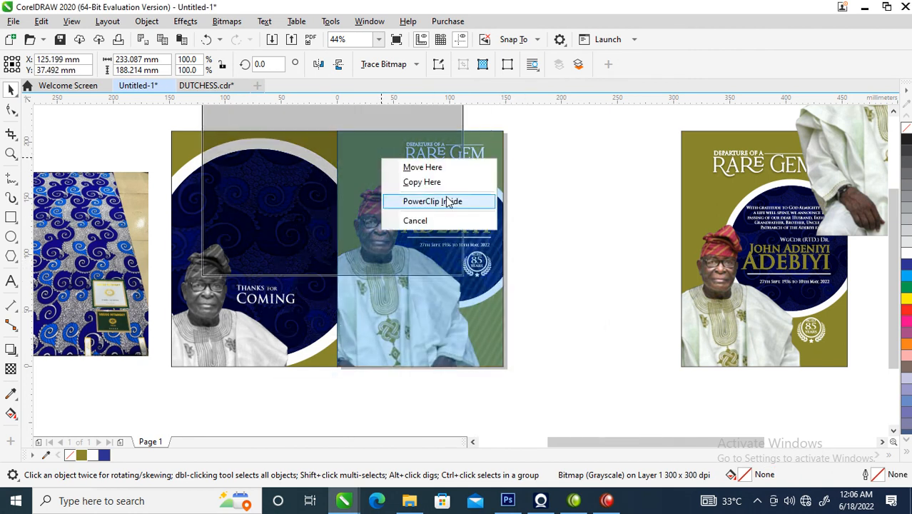
{"action": "left_click", "coordinate": [448, 203]}
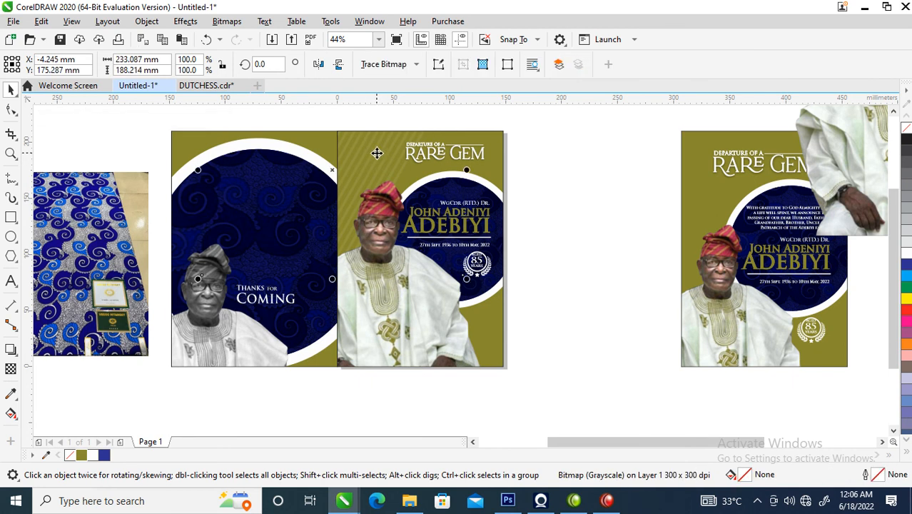
Reposition the clipped stripes to spread across the front page's olive area behind the title, and send them to the back
{"action": "left_click_drag", "start_coordinate": [377, 152], "coordinate": [459, 211]}
{"action": "right_click", "coordinate": [459, 211]}
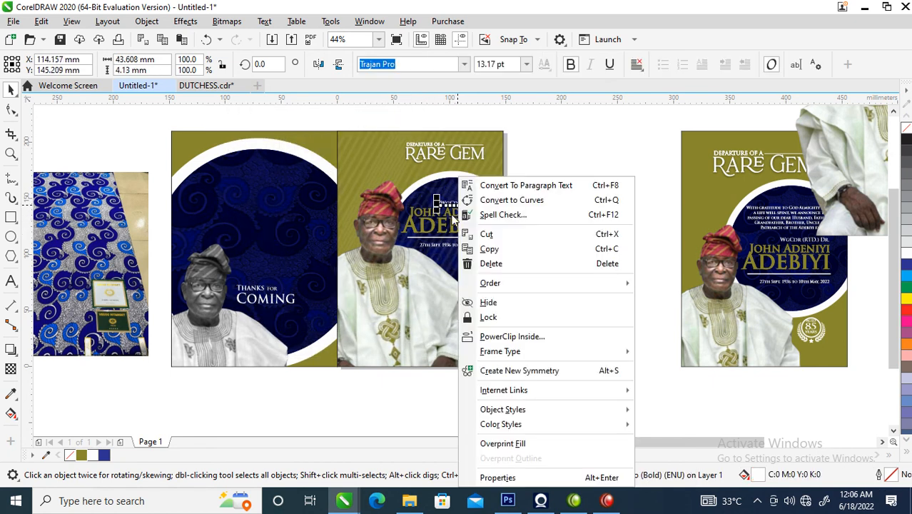
{"action": "left_click", "coordinate": [374, 203]}
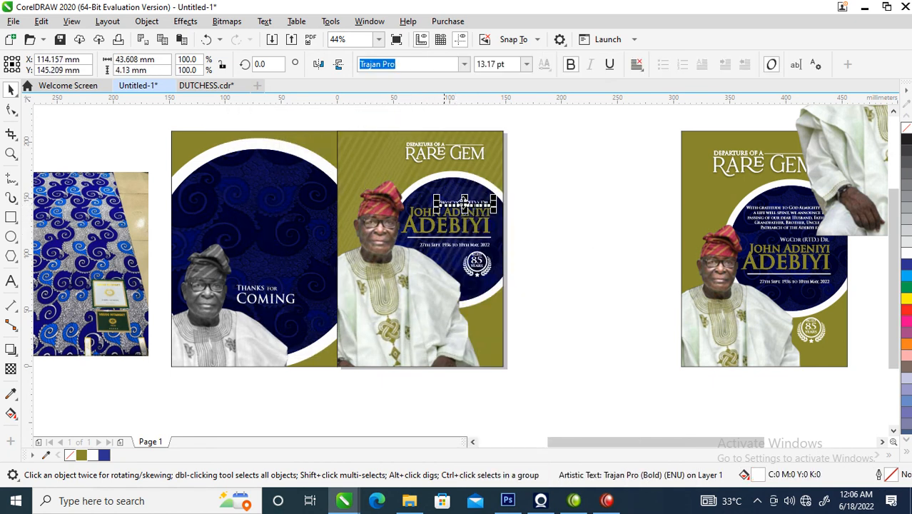
{"action": "left_click", "coordinate": [491, 166]}
{"action": "key", "text": "shift+Page_Down"}
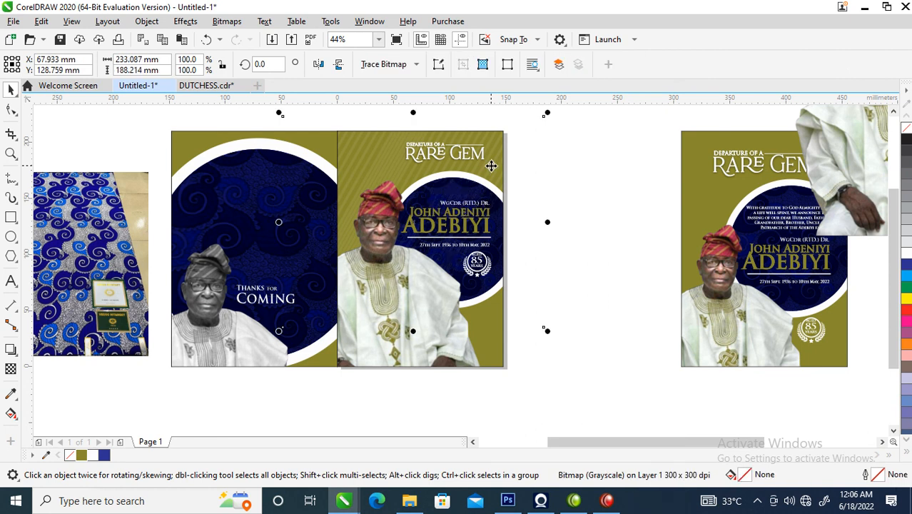
{"action": "left_click", "coordinate": [570, 261]}
{"action": "key", "text": "z"}
{"action": "left_click_drag", "start_coordinate": [158, 117], "coordinate": [545, 376]}
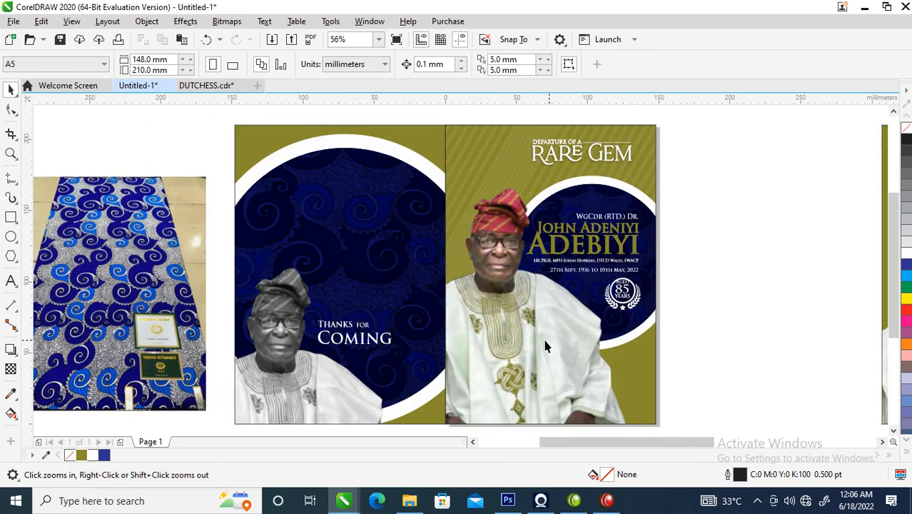